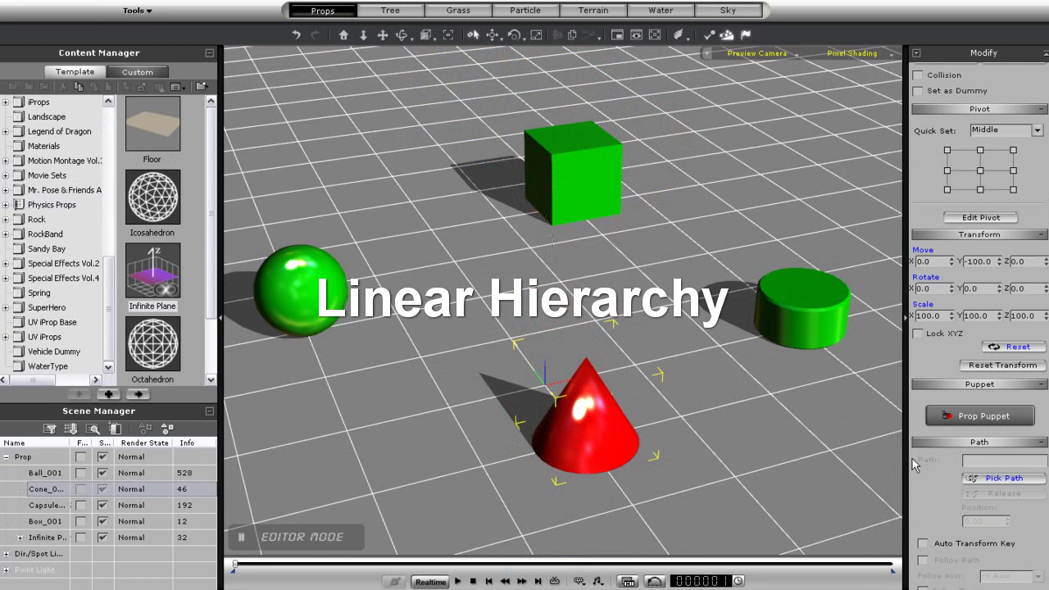
Activate physics on the red cone as a kinematic rigid body.
{"action": "left_click", "coordinate": [726, 35]}
{"action": "left_click", "coordinate": [171, 139]}
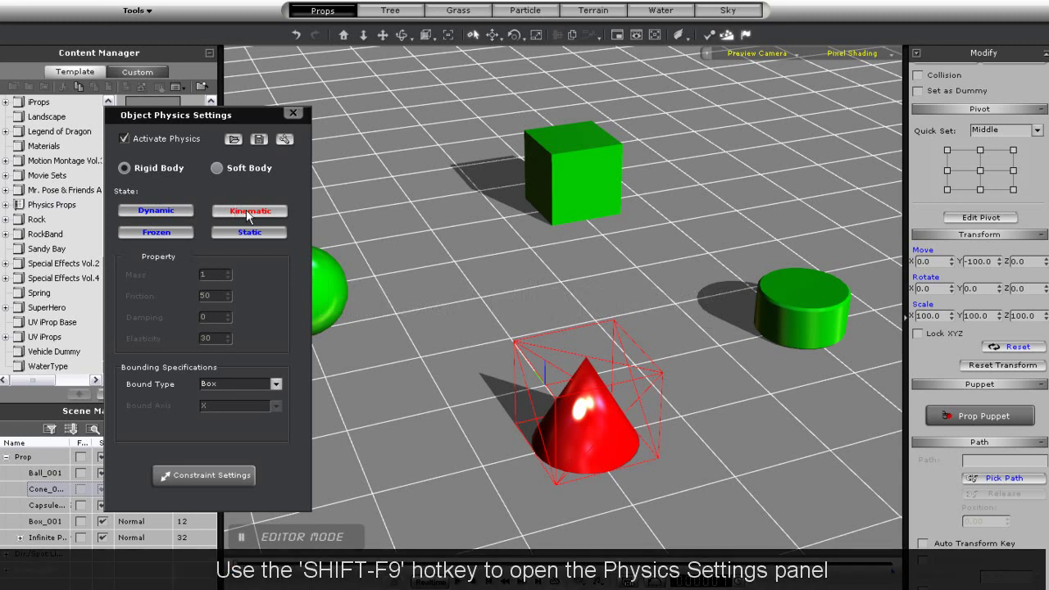
{"action": "left_click", "coordinate": [294, 112]}
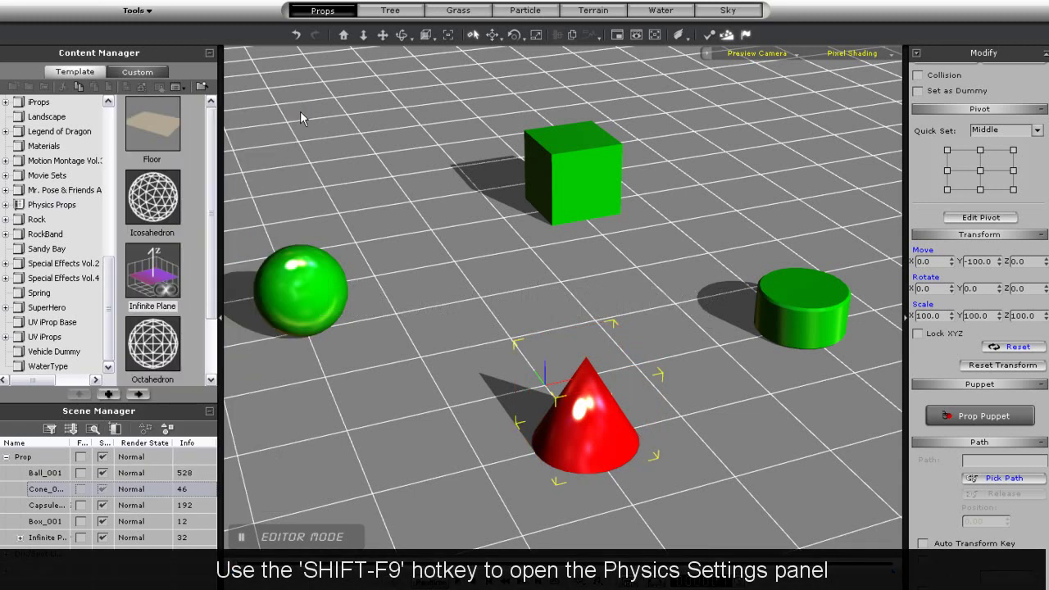
Activate physics on the cylinder, cube and sphere together as dynamic rigid bodies.
{"action": "left_click", "coordinate": [814, 316]}
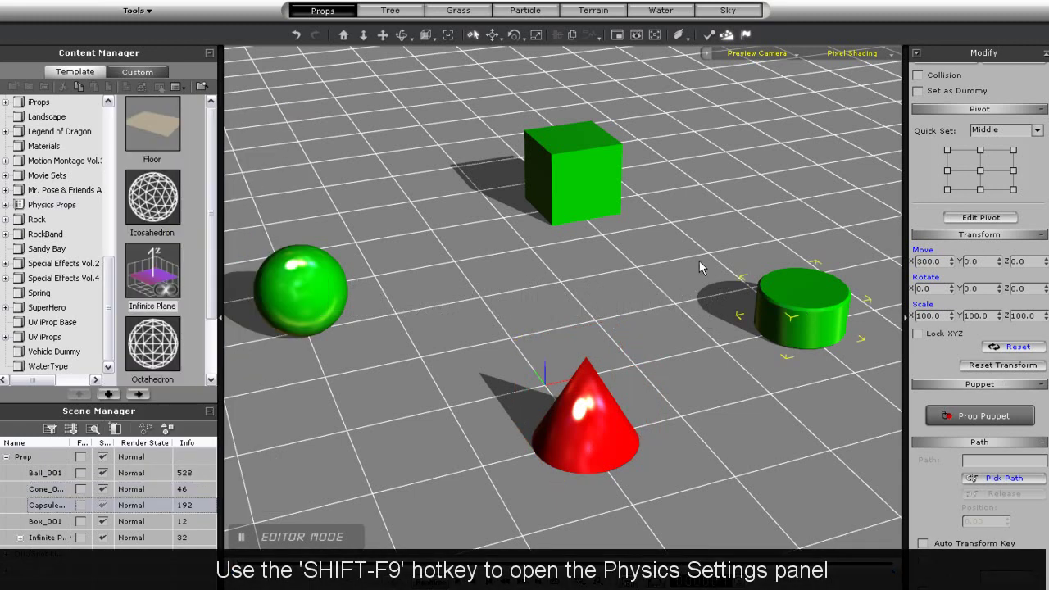
{"action": "left_click", "coordinate": [580, 193], "text": "ctrl"}
{"action": "left_click", "coordinate": [302, 304], "text": "ctrl"}
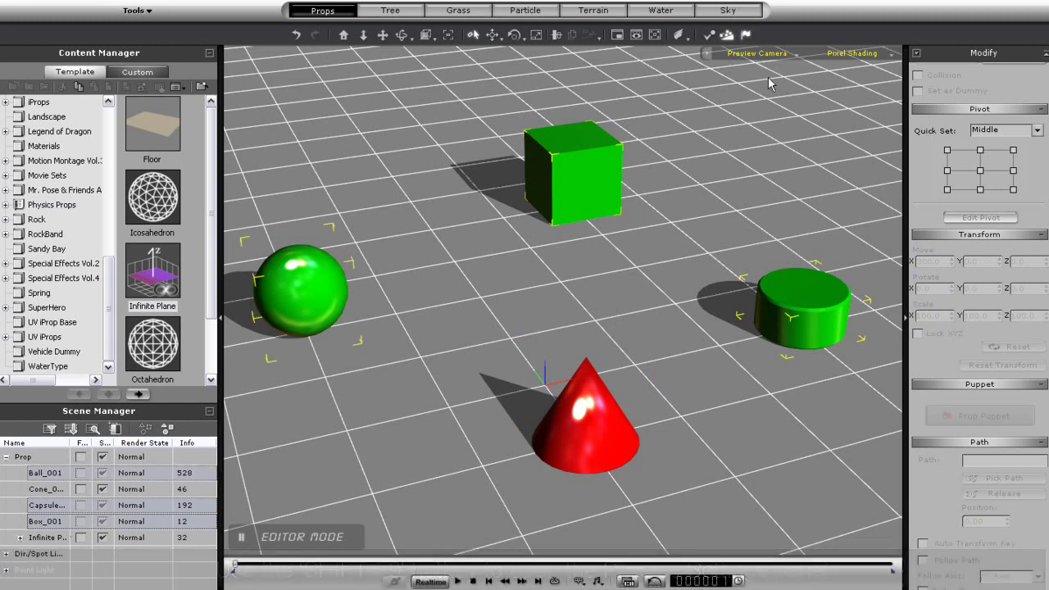
{"action": "key", "text": "shift+F9"}
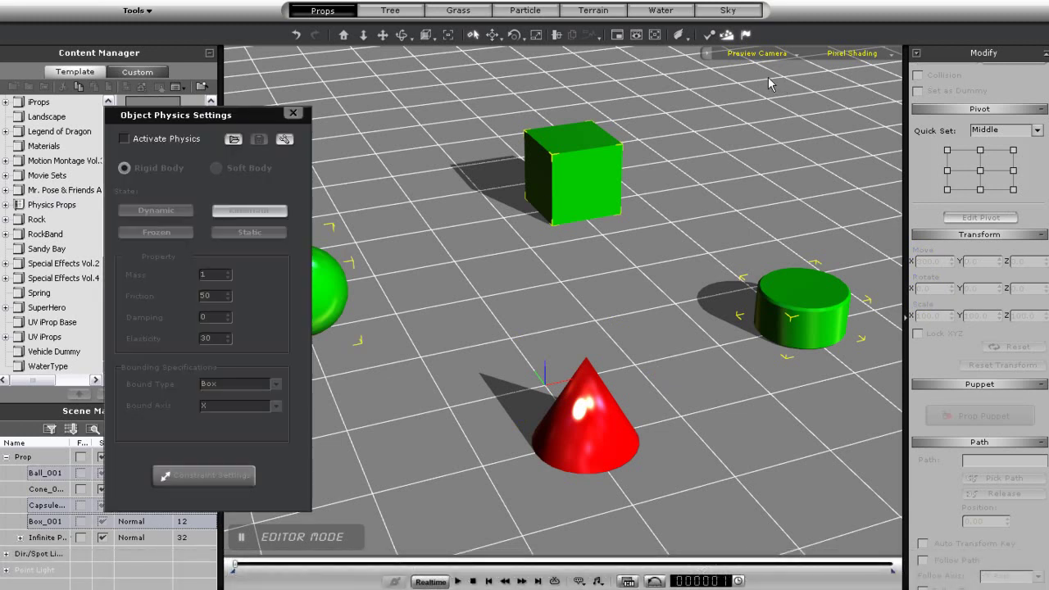
{"action": "left_click", "coordinate": [170, 139]}
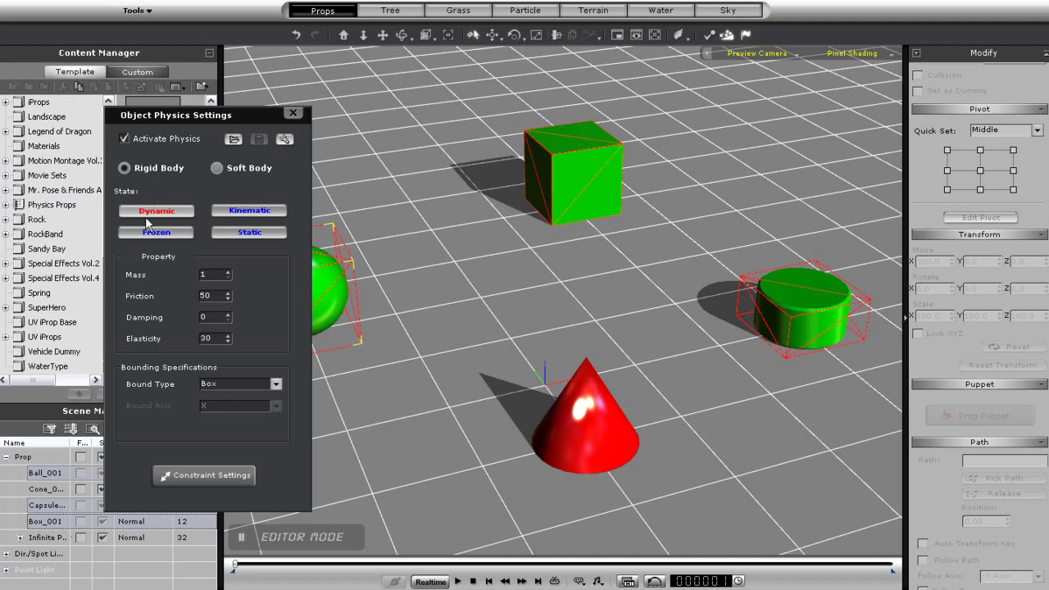
{"action": "left_click", "coordinate": [800, 300]}
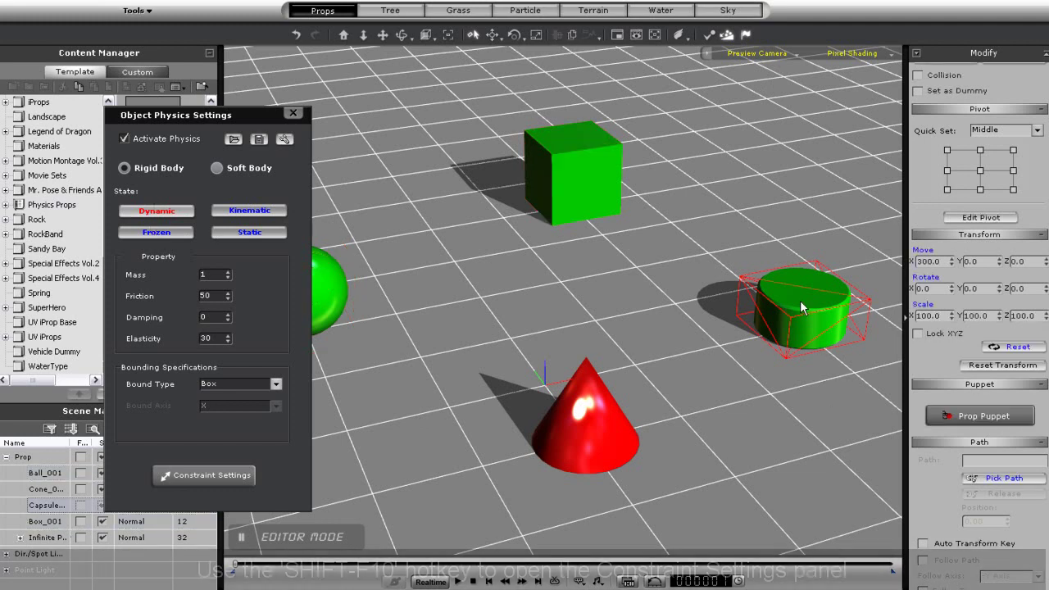
Add a rope constraint tying the cylinder to the cube.
{"action": "left_click", "coordinate": [245, 490]}
{"action": "left_click", "coordinate": [867, 139]}
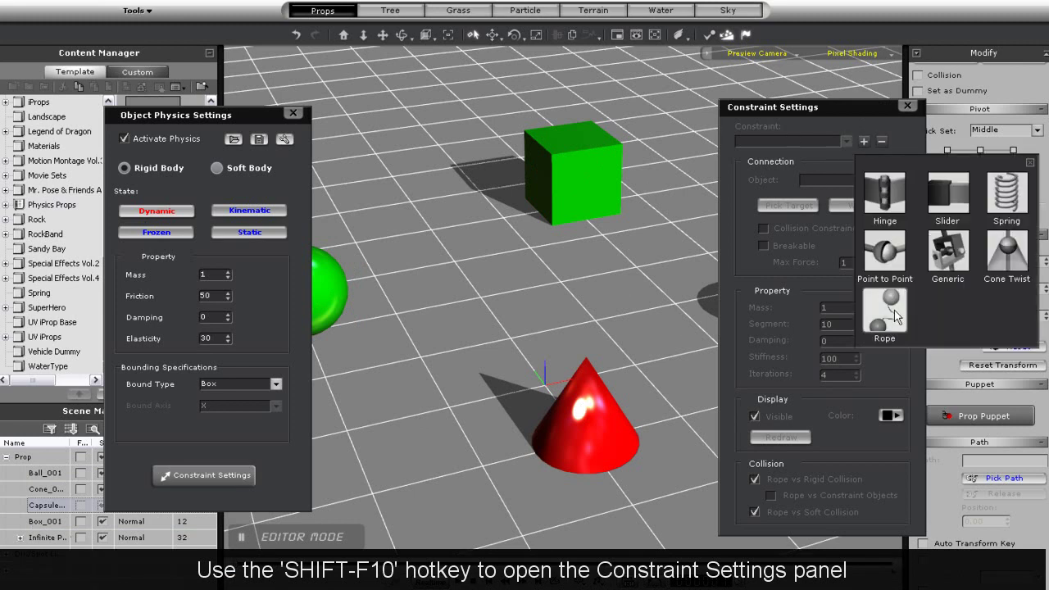
{"action": "left_click", "coordinate": [889, 311]}
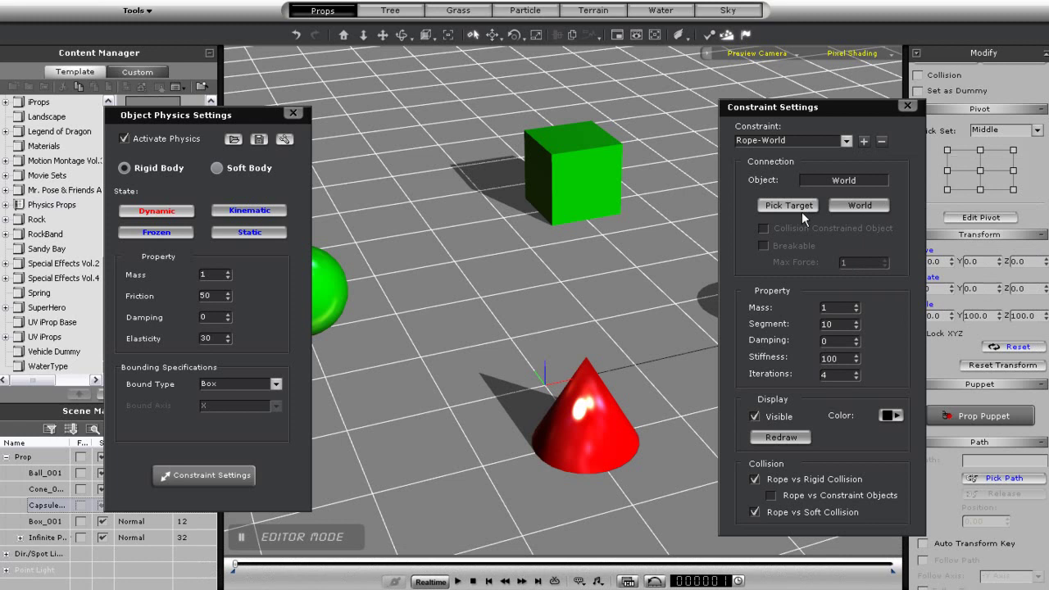
{"action": "left_click", "coordinate": [577, 174]}
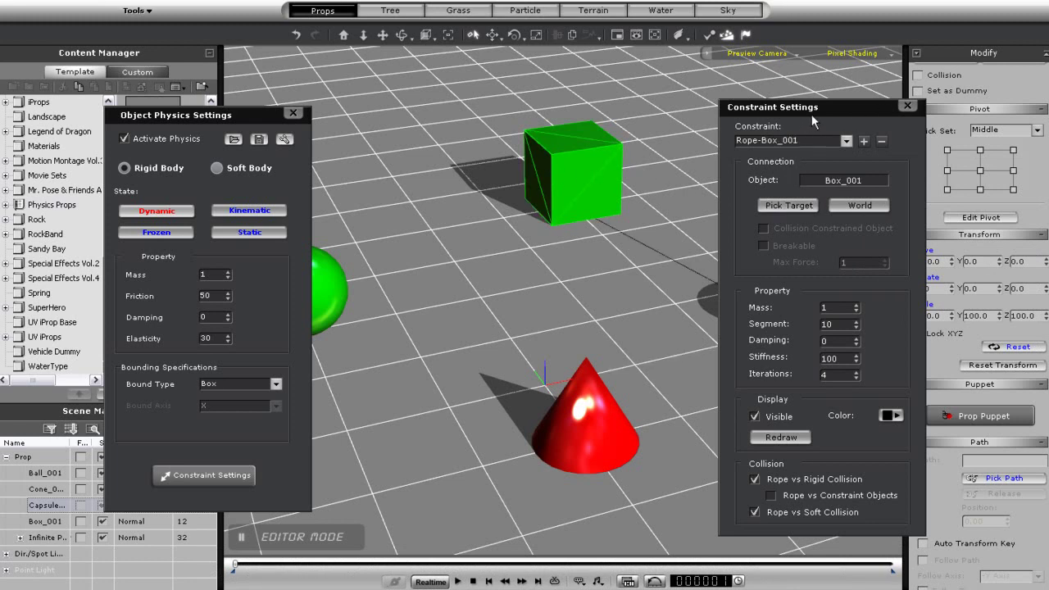
{"action": "left_click_drag", "start_coordinate": [811, 114], "coordinate": [914, 94]}
Add a rope constraint tying the cube to the green ball.
{"action": "left_click", "coordinate": [586, 187]}
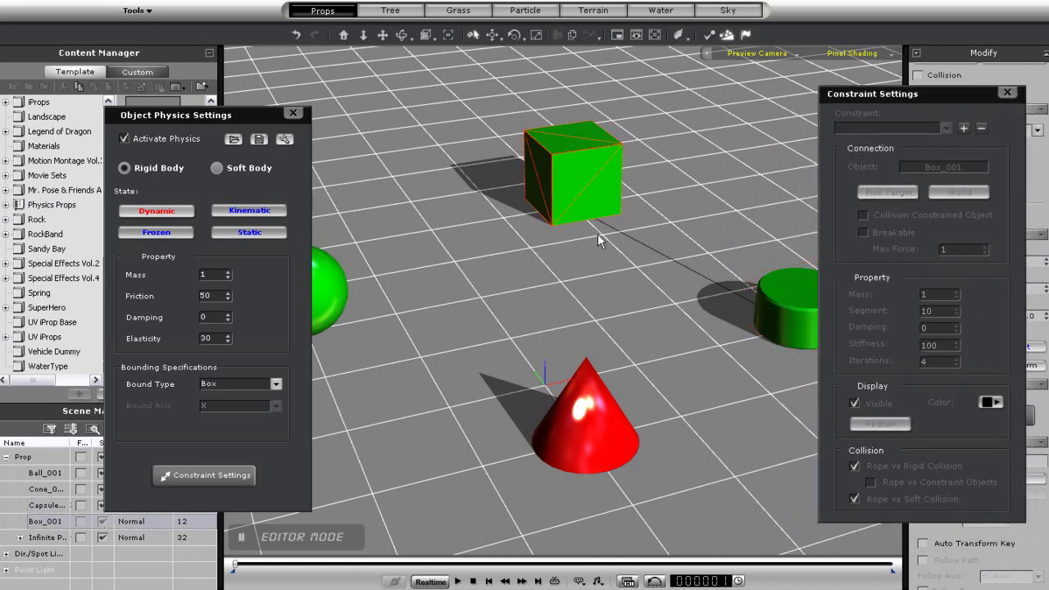
{"action": "left_click", "coordinate": [963, 129]}
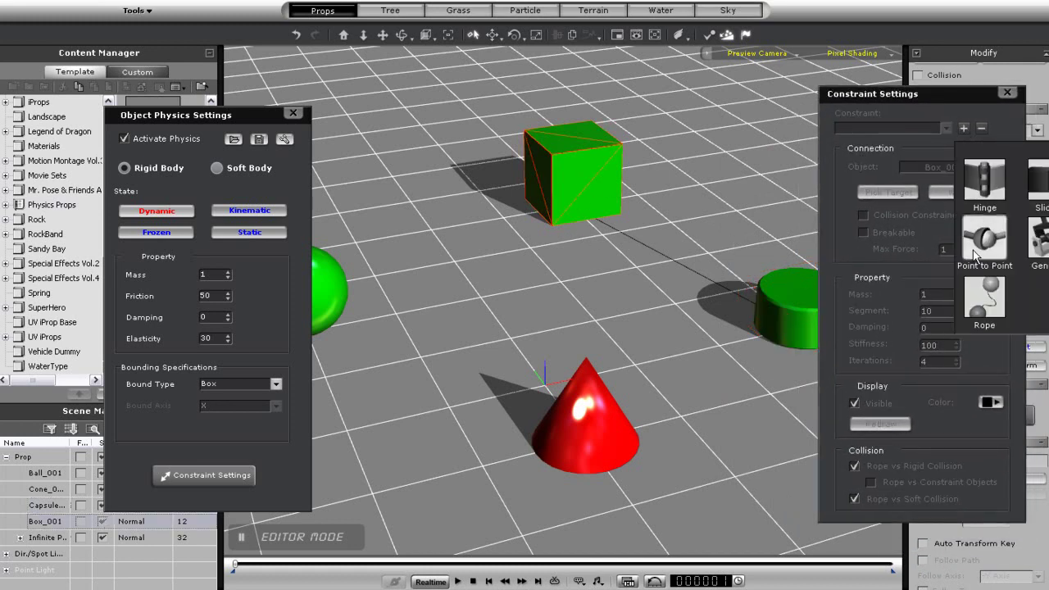
{"action": "left_click", "coordinate": [983, 297]}
{"action": "left_click", "coordinate": [875, 195]}
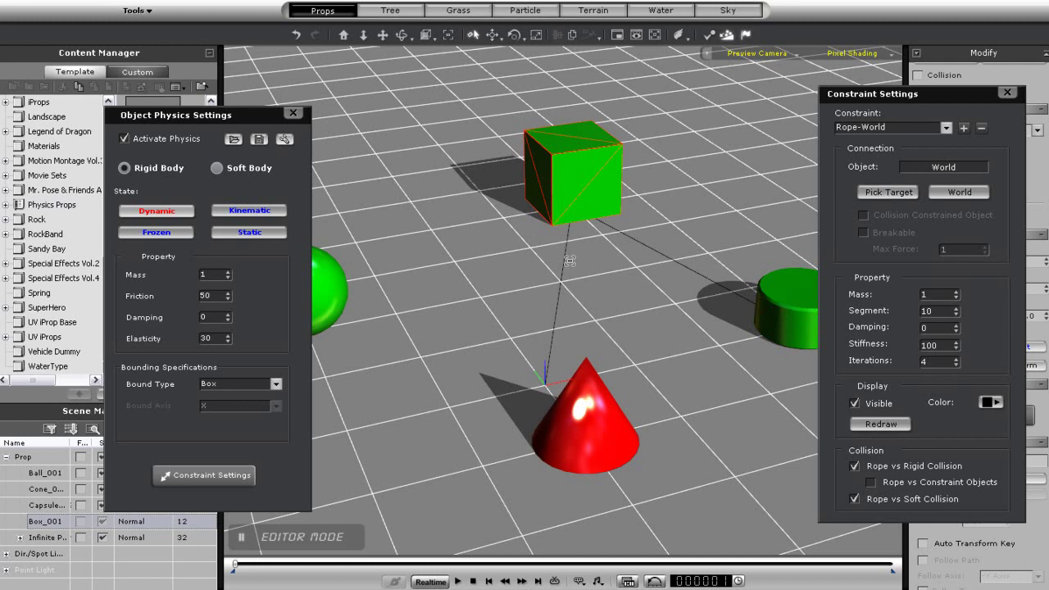
{"action": "left_click", "coordinate": [321, 278]}
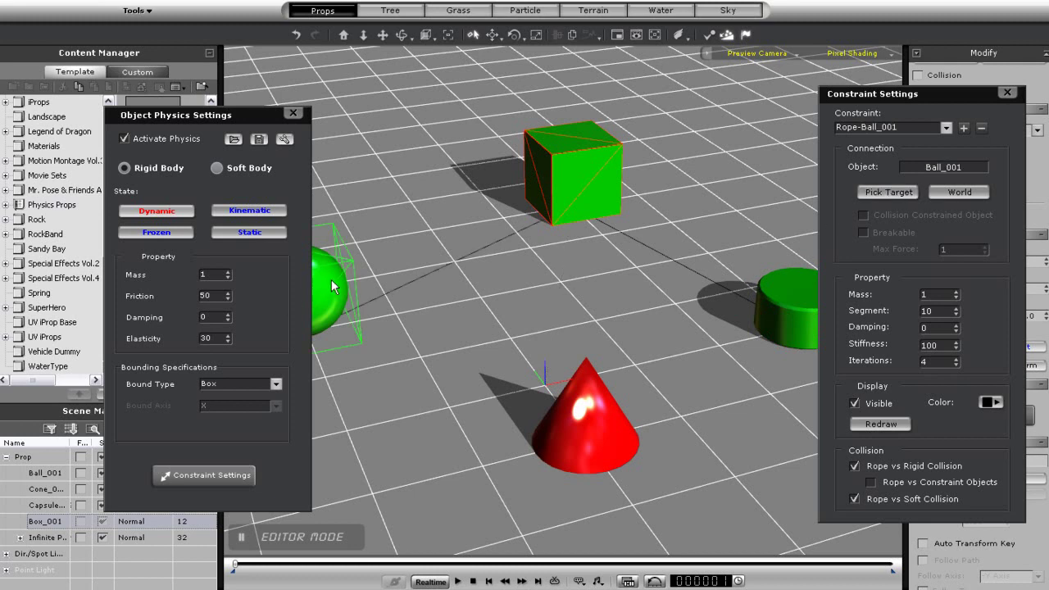
Tie the green ball to the red cone with a rope, then close both physics panels.
{"action": "right_click_drag", "start_coordinate": [475, 341], "coordinate": [392, 277]}
{"action": "left_click", "coordinate": [349, 248]}
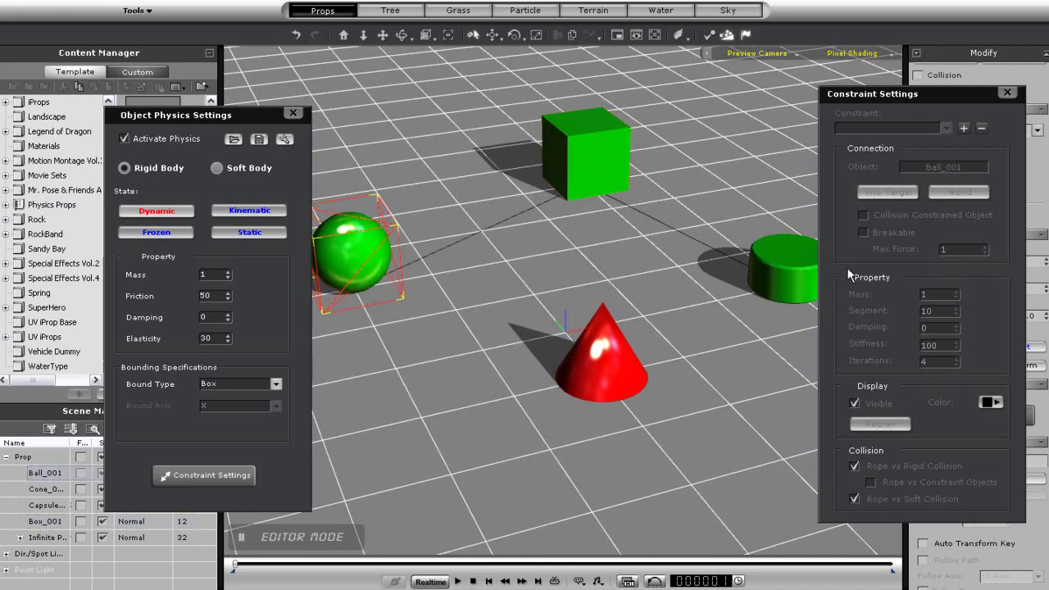
{"action": "left_click", "coordinate": [964, 128]}
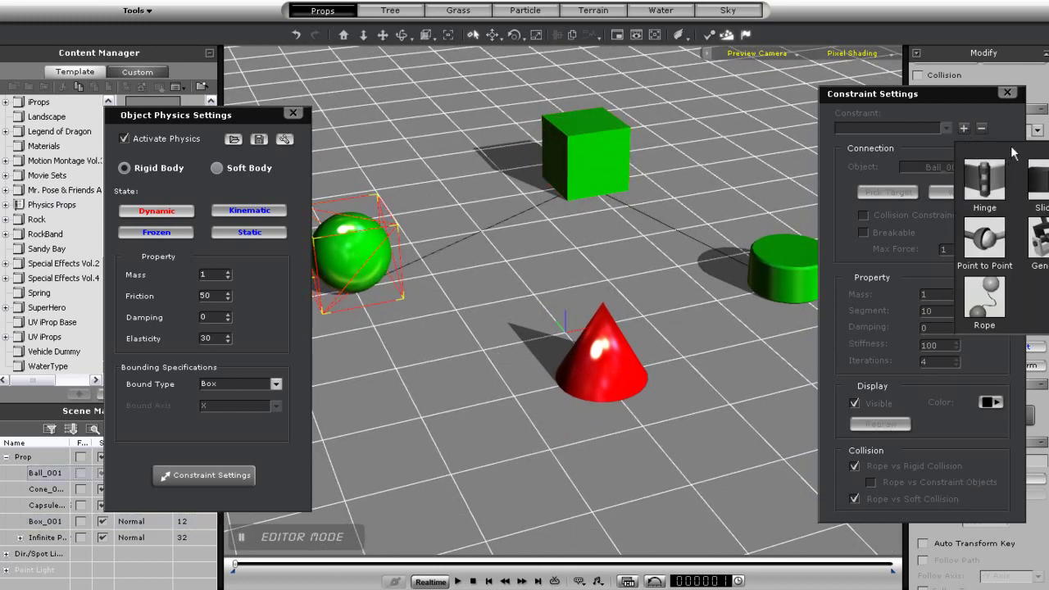
{"action": "left_click", "coordinate": [983, 297]}
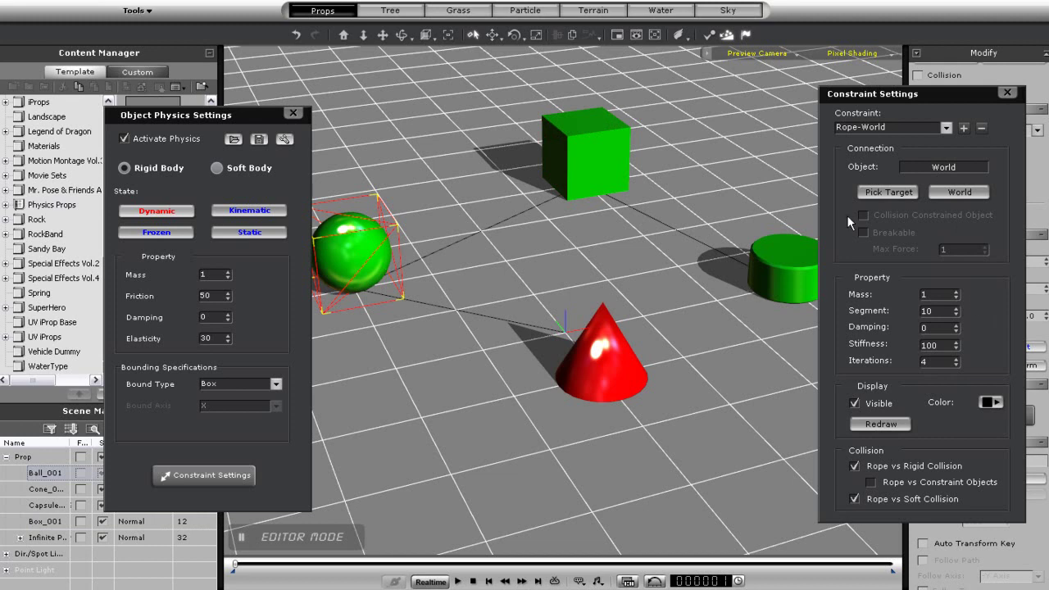
{"action": "left_click", "coordinate": [882, 193]}
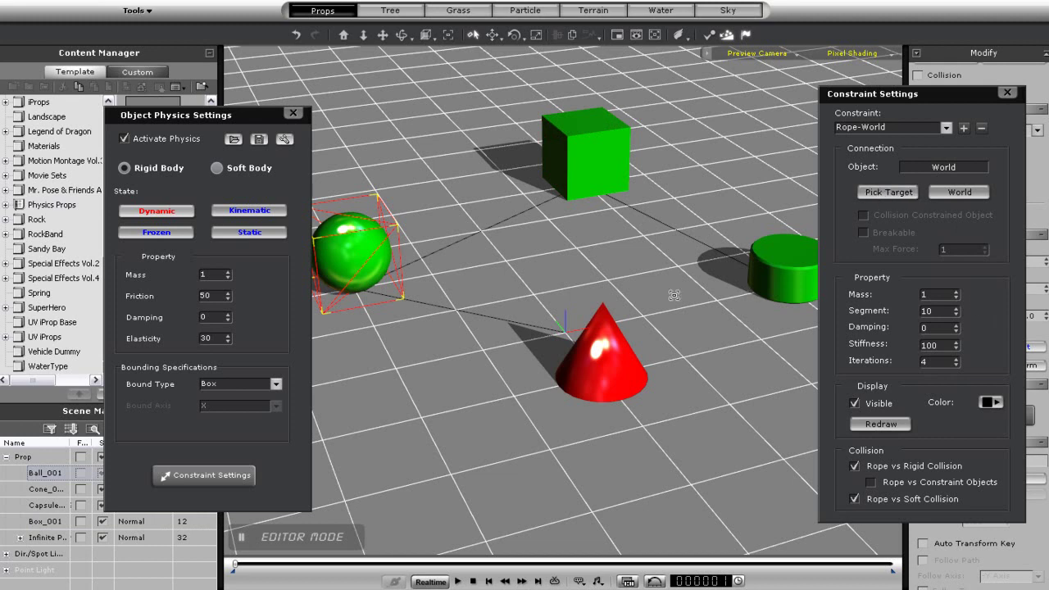
{"action": "left_click", "coordinate": [596, 369]}
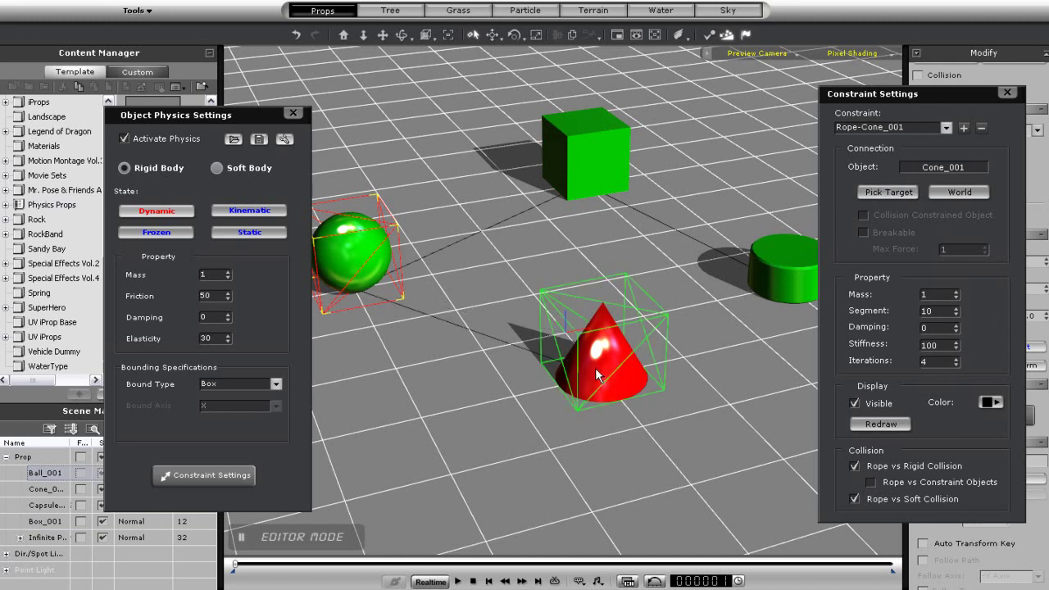
{"action": "left_click", "coordinate": [1007, 93]}
{"action": "left_click", "coordinate": [293, 113]}
Preview Prop Puppet on the red cone with Horizontal Movement, the roped chain trailing behind.
{"action": "right_click_drag", "start_coordinate": [465, 217], "coordinate": [534, 310]}
{"action": "left_click", "coordinate": [534, 315]}
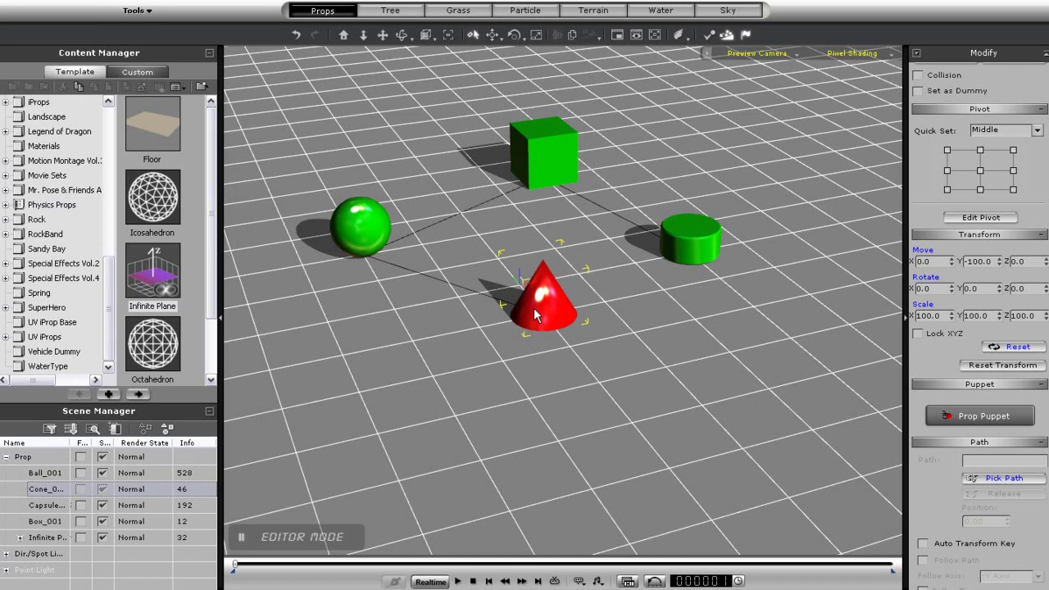
{"action": "left_click", "coordinate": [979, 415]}
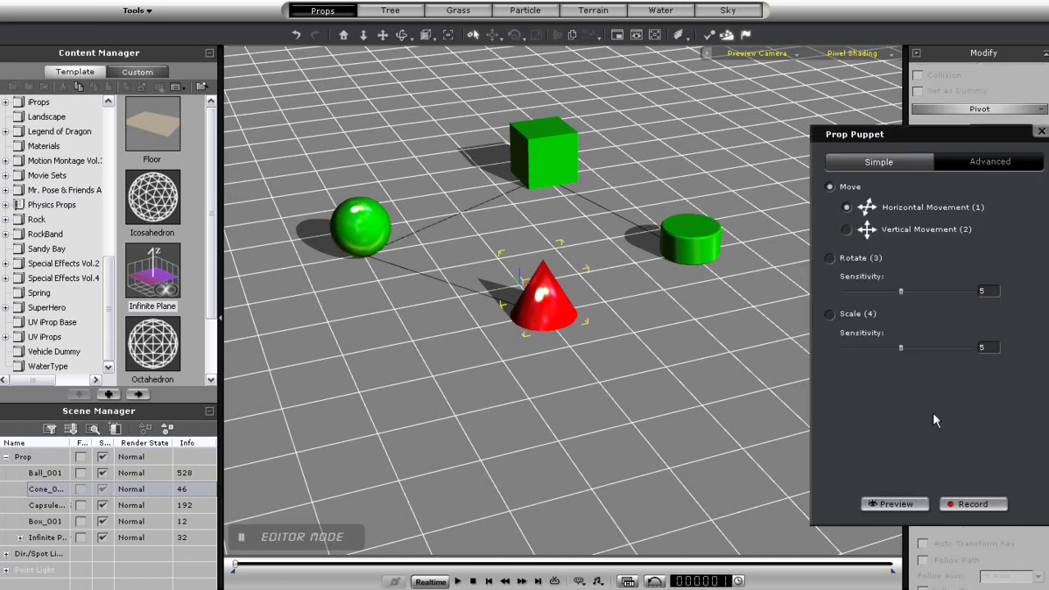
{"action": "left_click", "coordinate": [897, 501]}
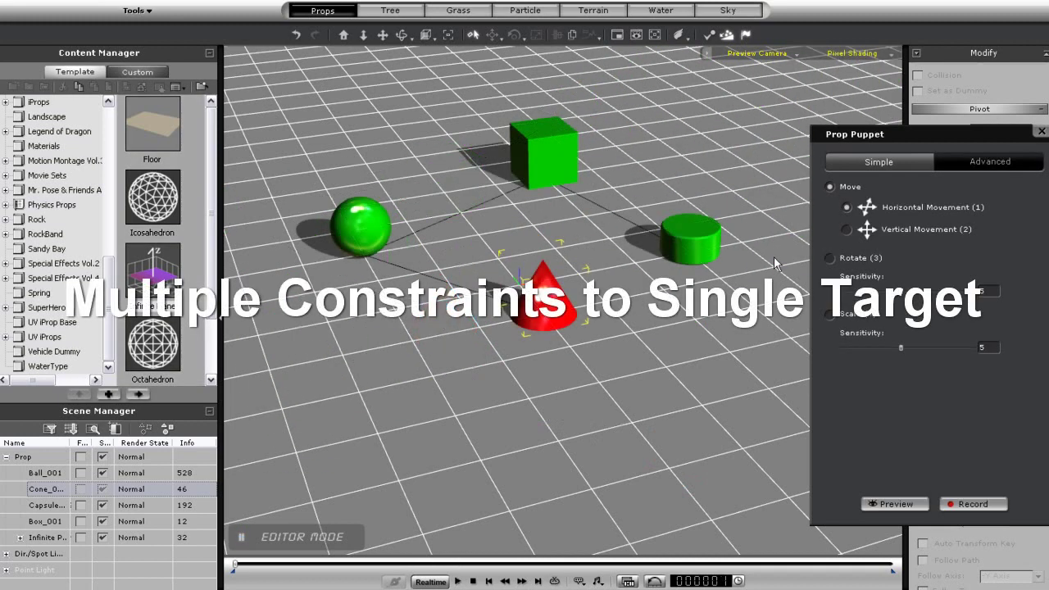
Retarget the cube's rope constraint to the red cone.
{"action": "left_click", "coordinate": [1040, 132]}
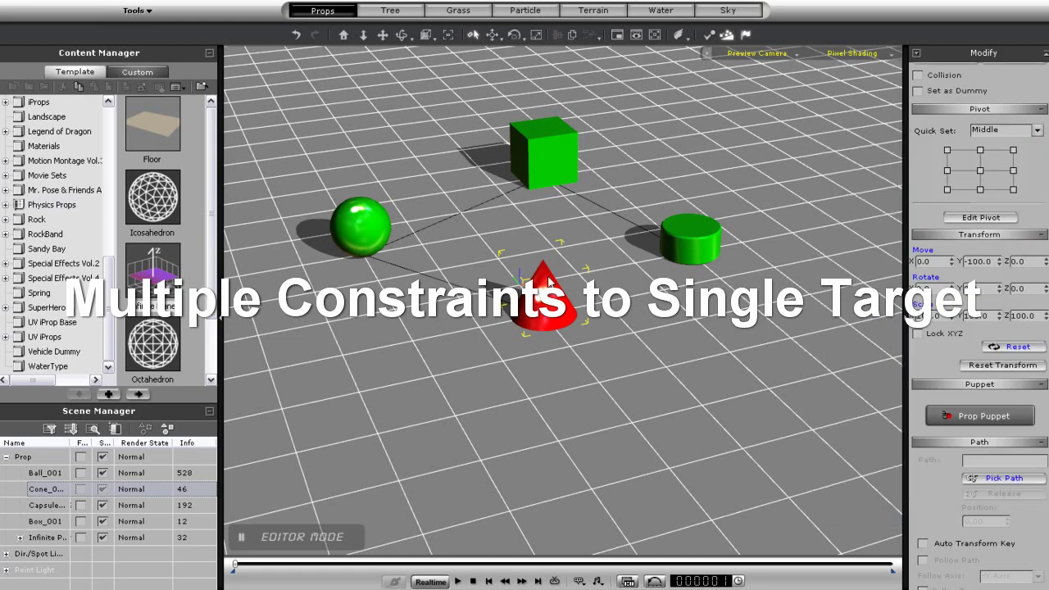
{"action": "left_click", "coordinate": [548, 170]}
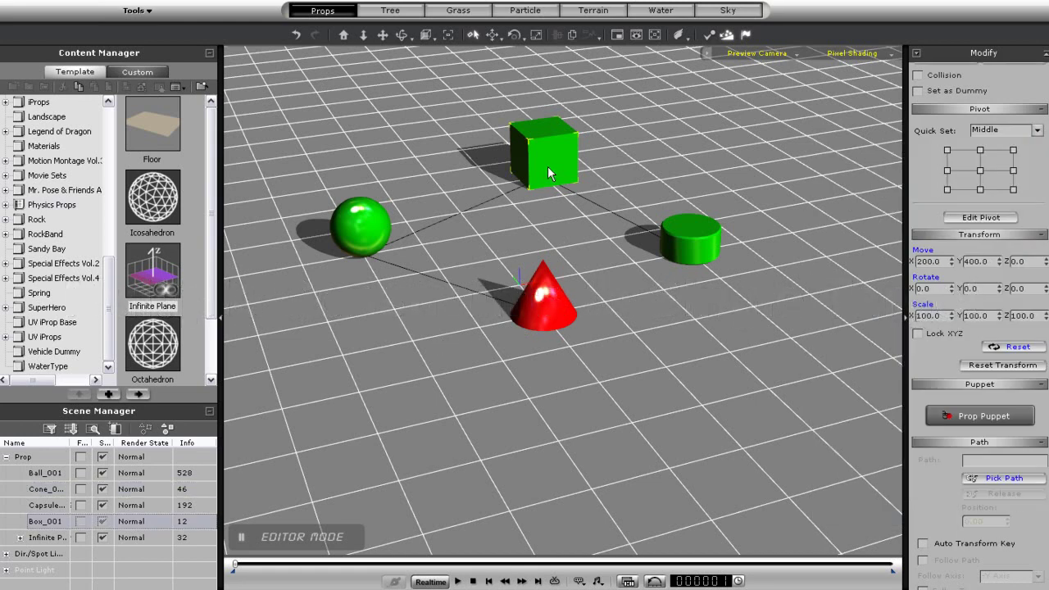
{"action": "double_click", "coordinate": [549, 174]}
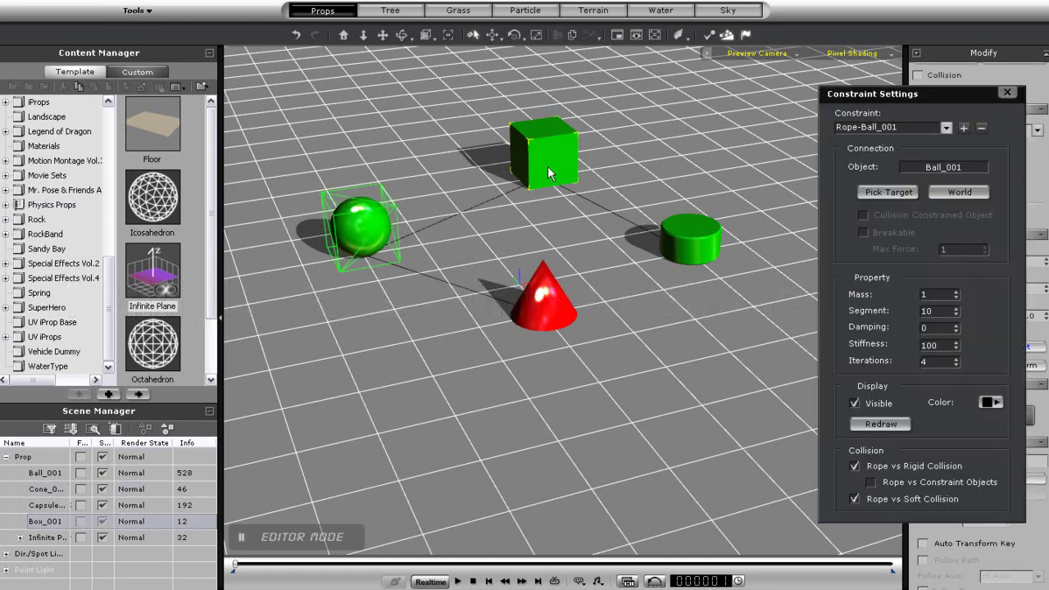
{"action": "left_click", "coordinate": [889, 192]}
{"action": "left_click", "coordinate": [544, 308]}
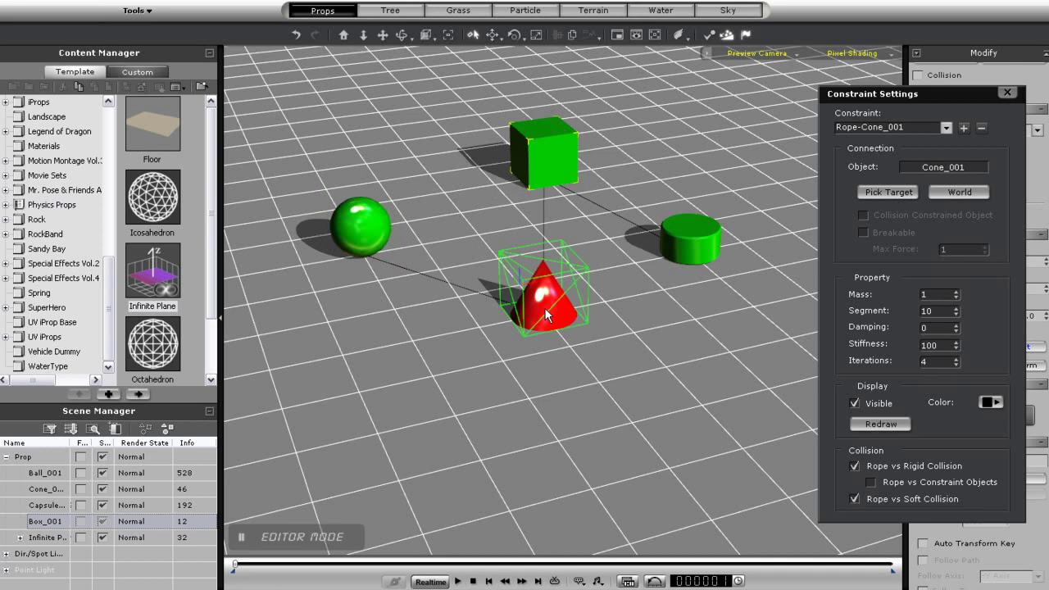
Retarget the cylinder's rope constraint to the red cone as well.
{"action": "left_click", "coordinate": [683, 235]}
{"action": "left_click", "coordinate": [888, 191]}
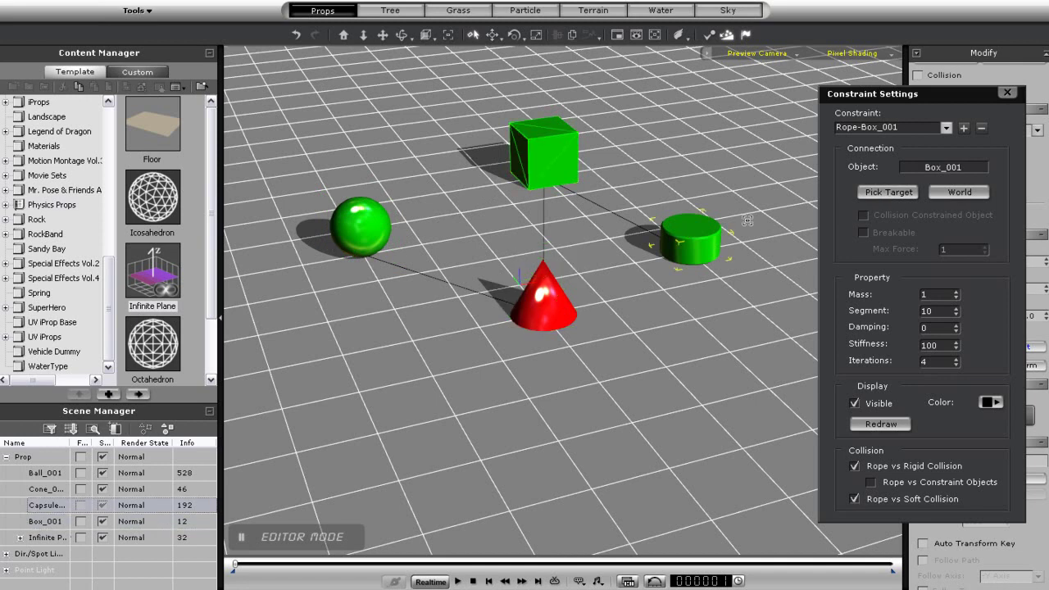
{"action": "left_click", "coordinate": [553, 303]}
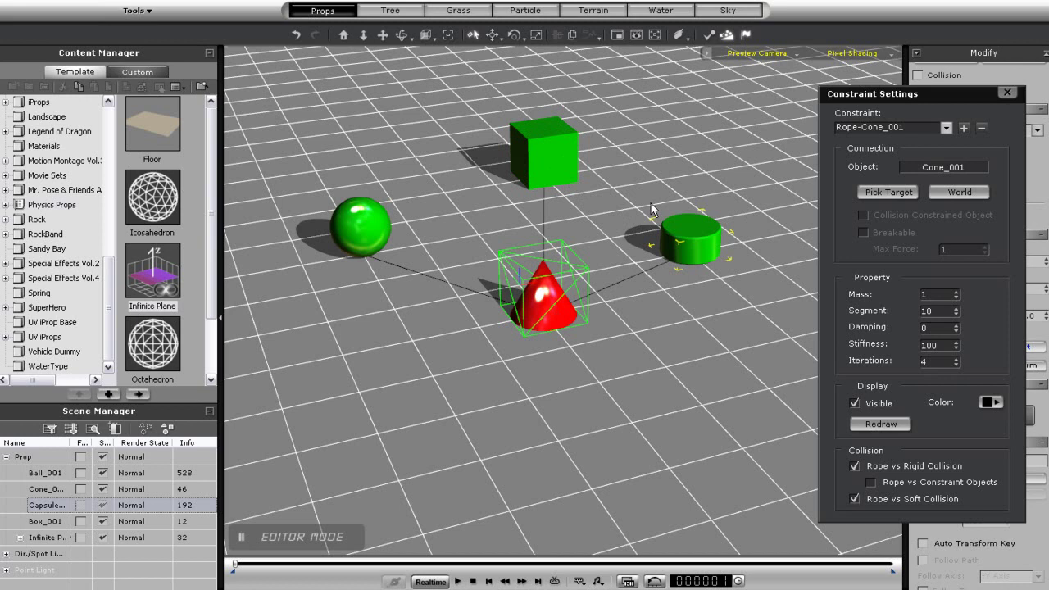
Run a live Prop Puppet preview on the red cone, dragging it against its three ropes.
{"action": "left_click", "coordinate": [1007, 93]}
{"action": "left_click", "coordinate": [533, 305]}
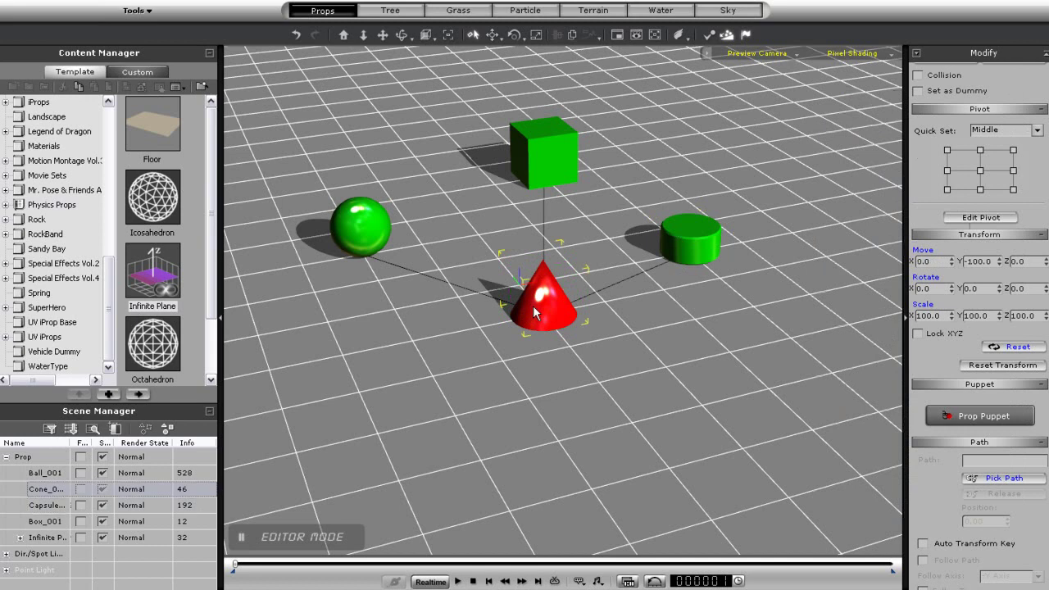
{"action": "left_click", "coordinate": [983, 416]}
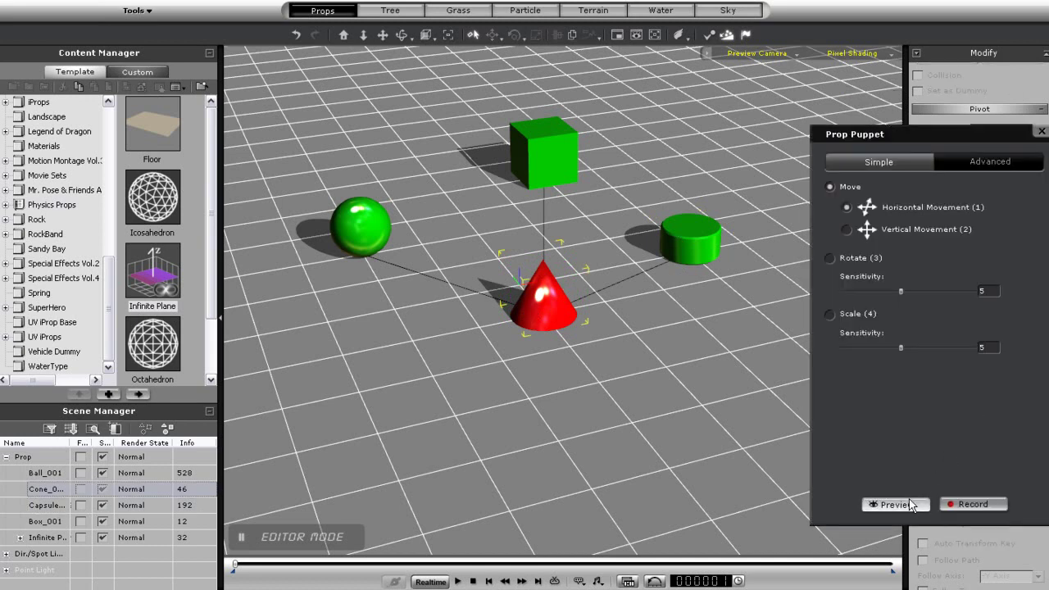
{"action": "left_click", "coordinate": [887, 505]}
{"action": "key", "text": "space"}
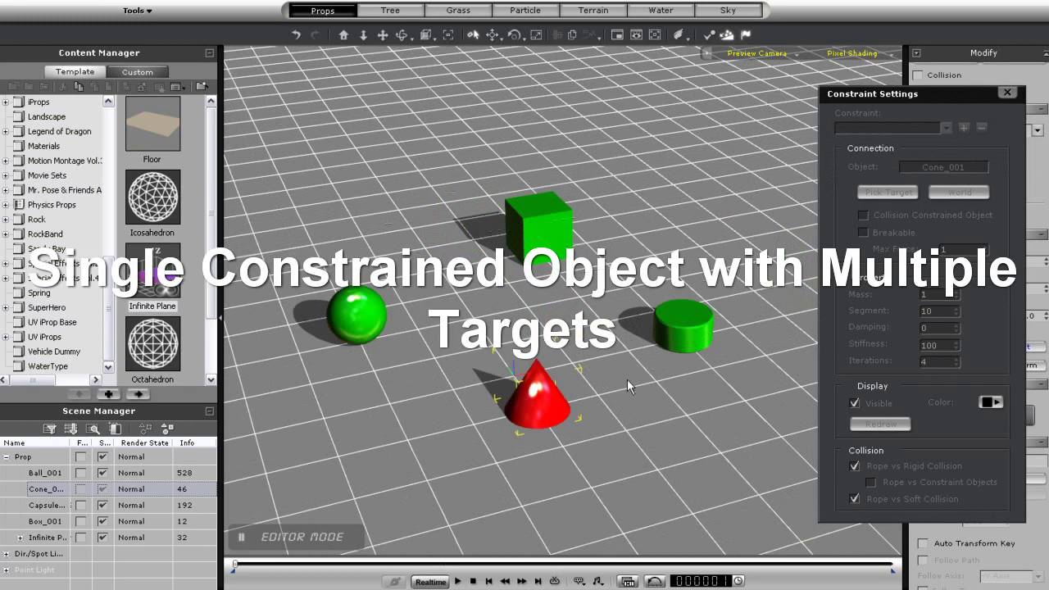
Make the green sphere, cube and cylinder kinematic rigid bodies.
{"action": "scroll", "coordinate": [626, 379], "scroll_direction": "up", "scroll_amount": 3}
{"action": "left_click", "coordinate": [329, 325]}
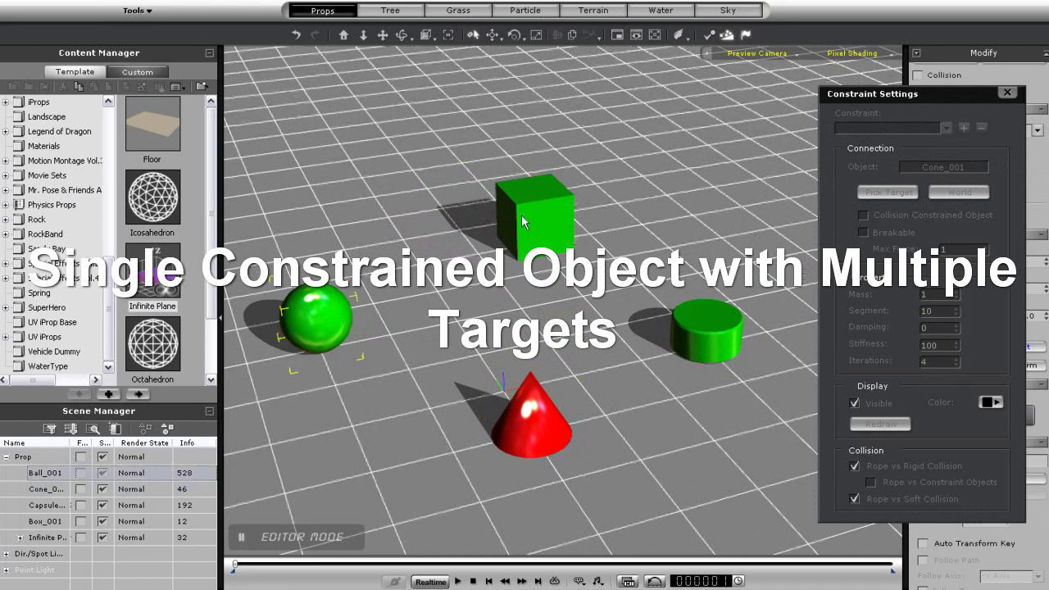
{"action": "left_click", "coordinate": [526, 221], "text": "ctrl"}
{"action": "left_click", "coordinate": [737, 343], "text": "ctrl"}
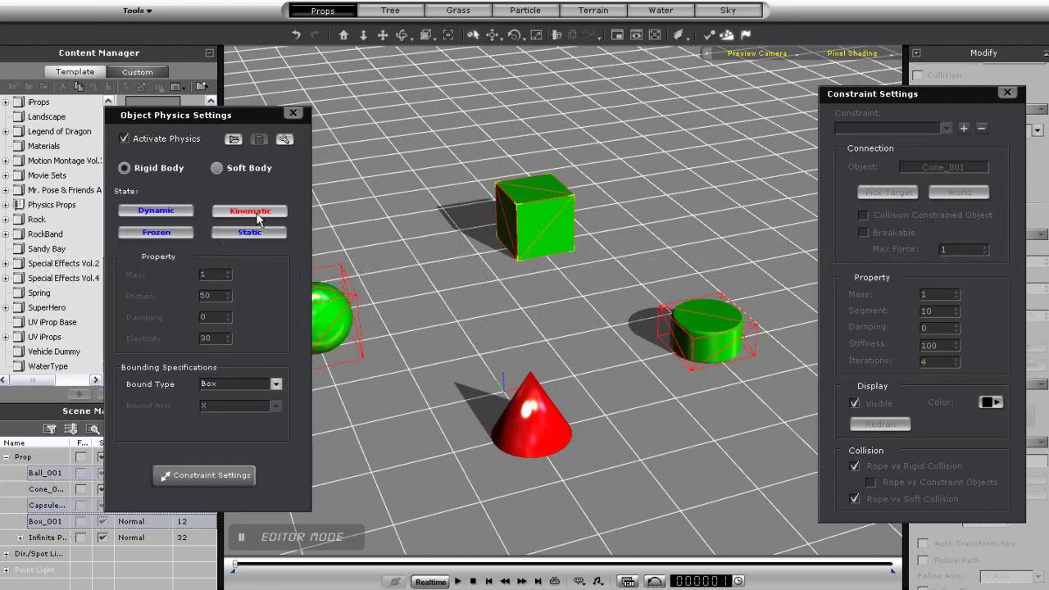
Activate physics on the red cone alone as a dynamic rigid body.
{"action": "left_click", "coordinate": [301, 112]}
{"action": "left_click", "coordinate": [546, 423]}
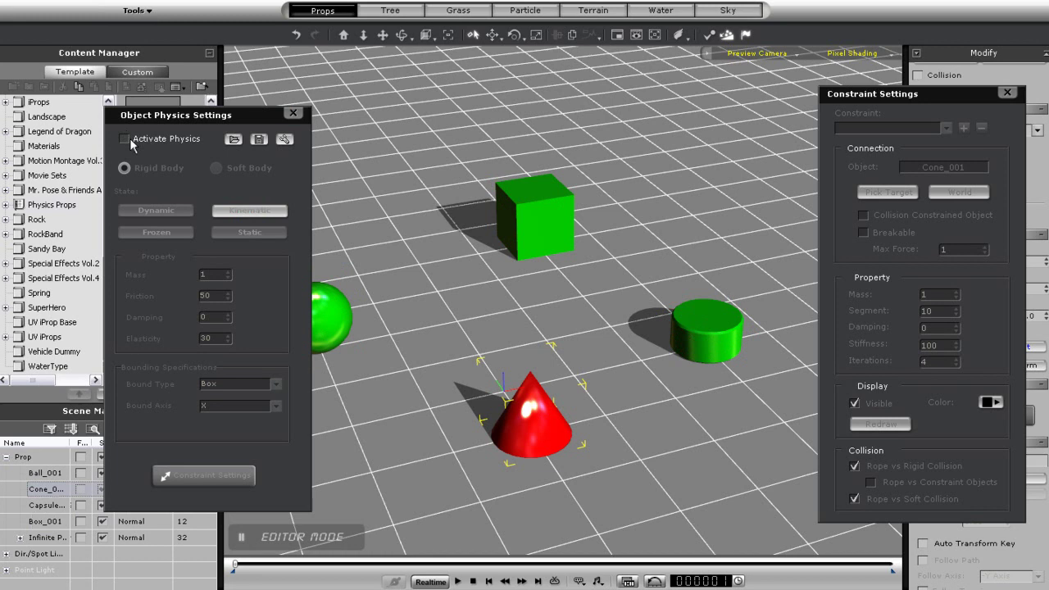
{"action": "left_click", "coordinate": [128, 138]}
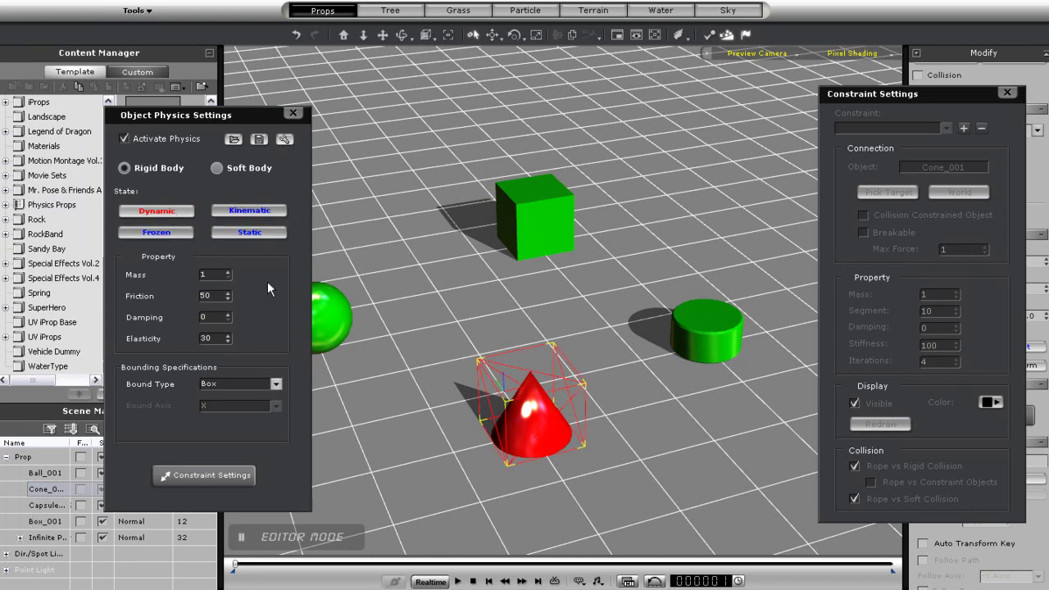
Add a rope constraint from the red cone to the green cylinder.
{"action": "left_click", "coordinate": [963, 126]}
{"action": "left_click", "coordinate": [975, 291]}
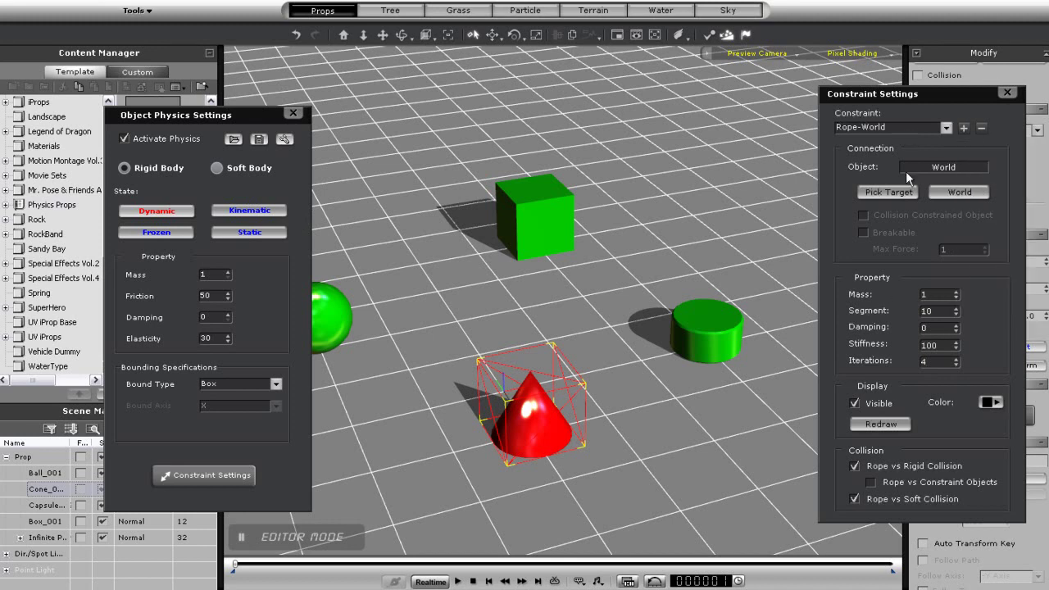
{"action": "left_click", "coordinate": [888, 192]}
{"action": "left_click", "coordinate": [724, 336]}
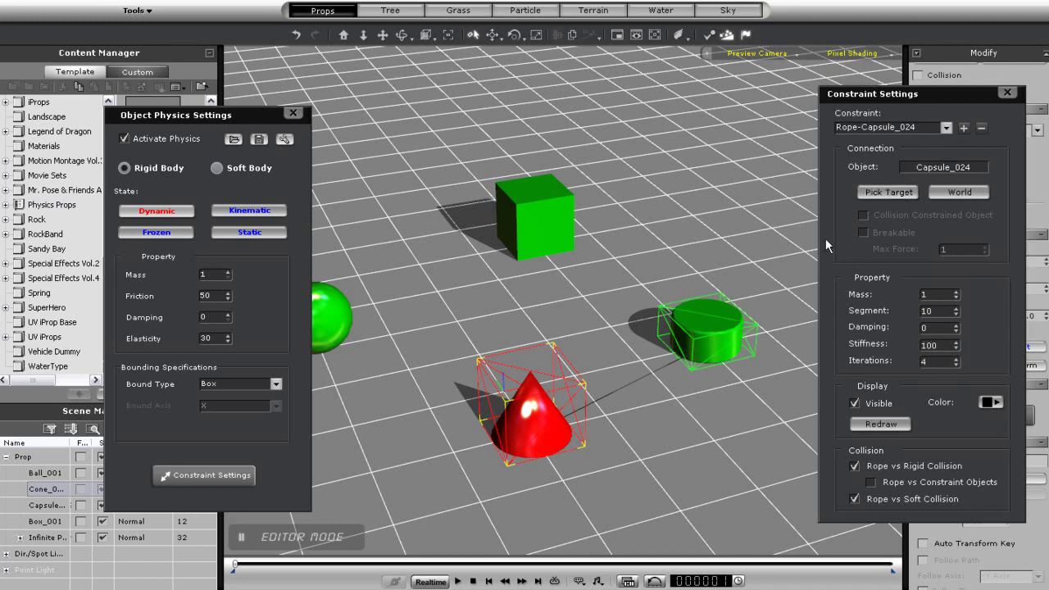
Add a second rope tying the red cone to the green cube.
{"action": "left_click", "coordinate": [965, 128]}
{"action": "left_click", "coordinate": [984, 299]}
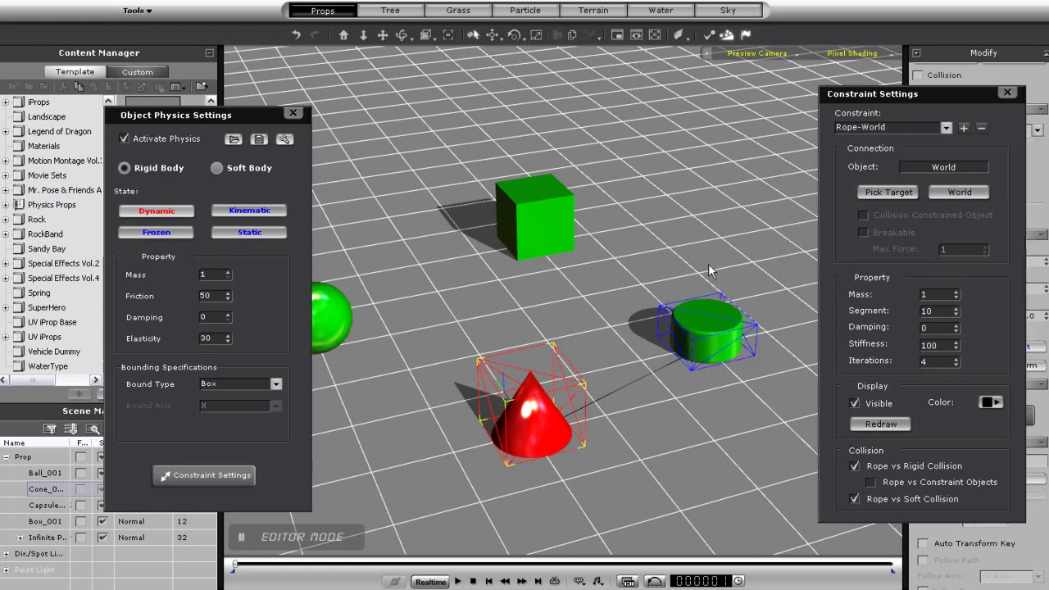
{"action": "left_click", "coordinate": [888, 195]}
{"action": "left_click", "coordinate": [563, 219]}
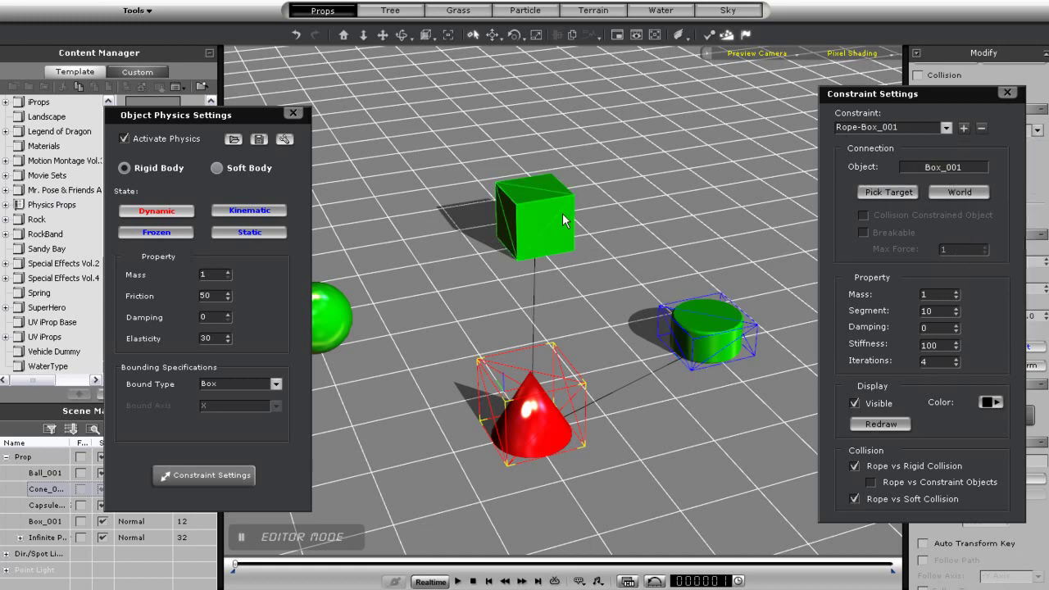
{"action": "middle_click_drag", "start_coordinate": [448, 269], "coordinate": [493, 278]}
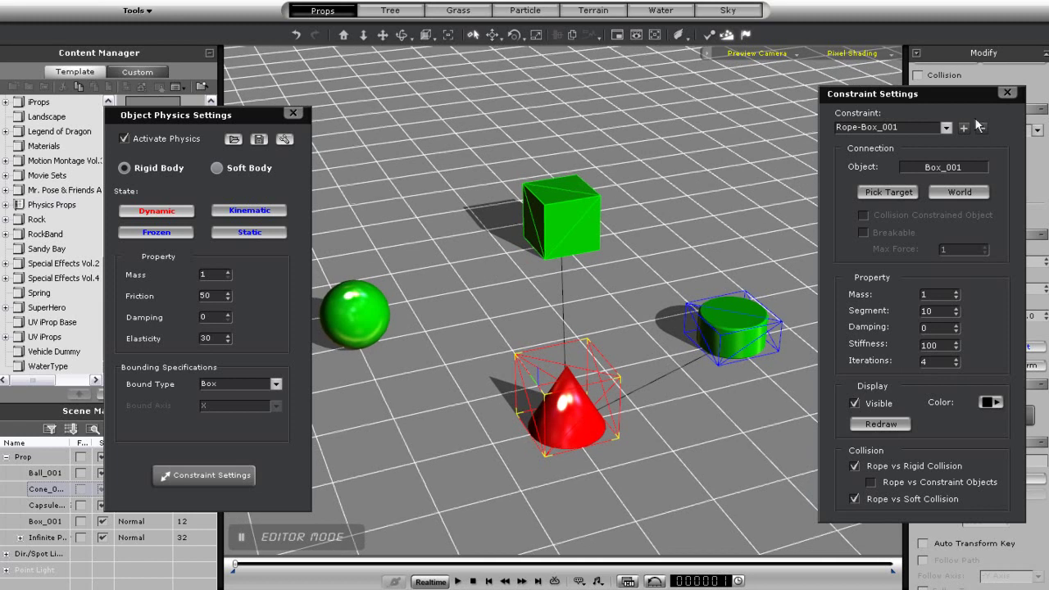
Add a third rope to the green sphere and close both physics dialogs.
{"action": "left_click", "coordinate": [964, 127]}
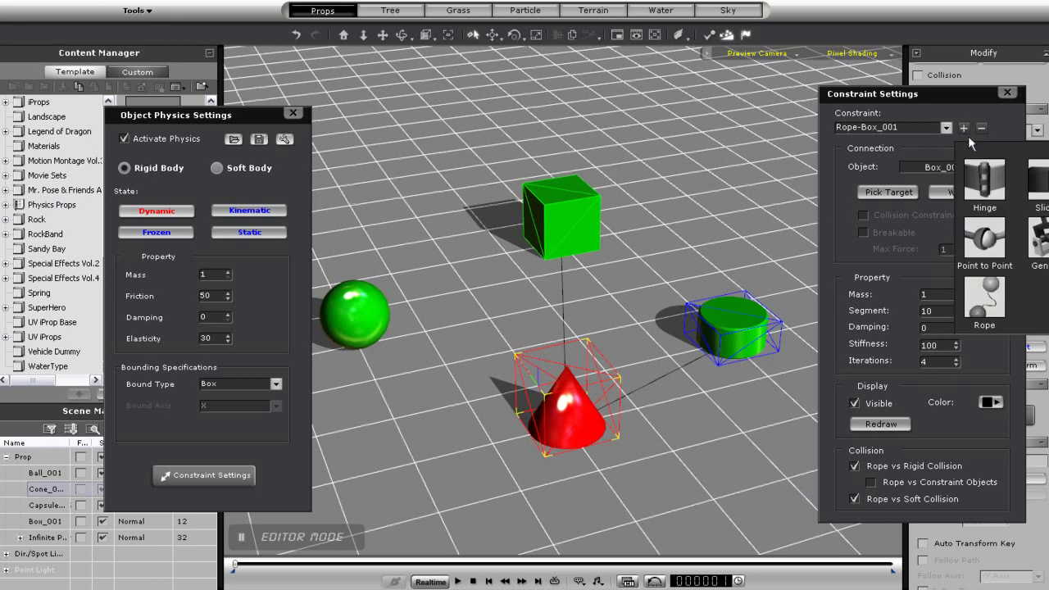
{"action": "left_click", "coordinate": [983, 296]}
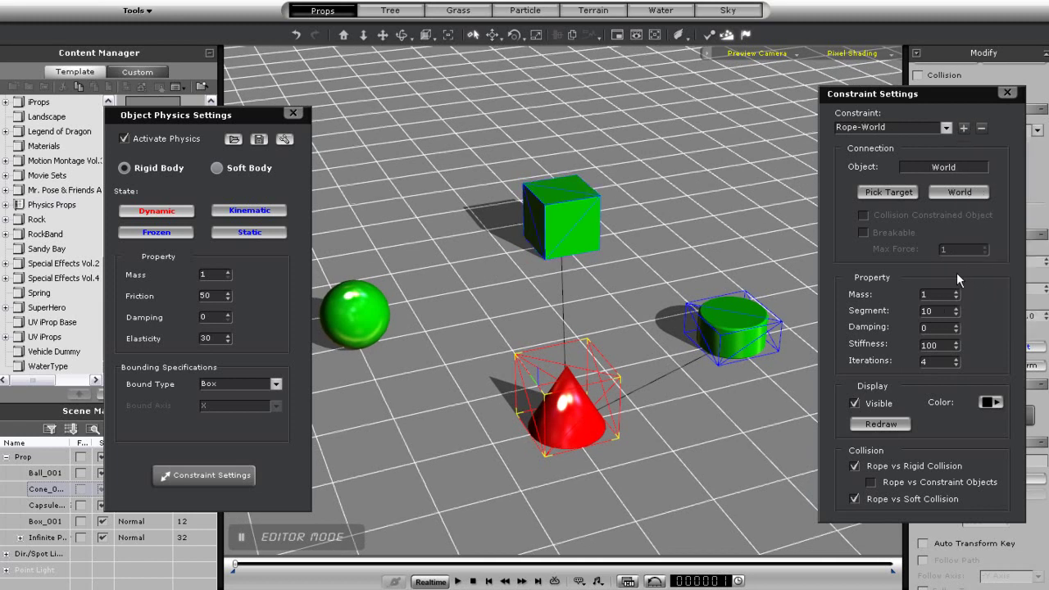
{"action": "left_click", "coordinate": [890, 192]}
{"action": "left_click", "coordinate": [373, 317]}
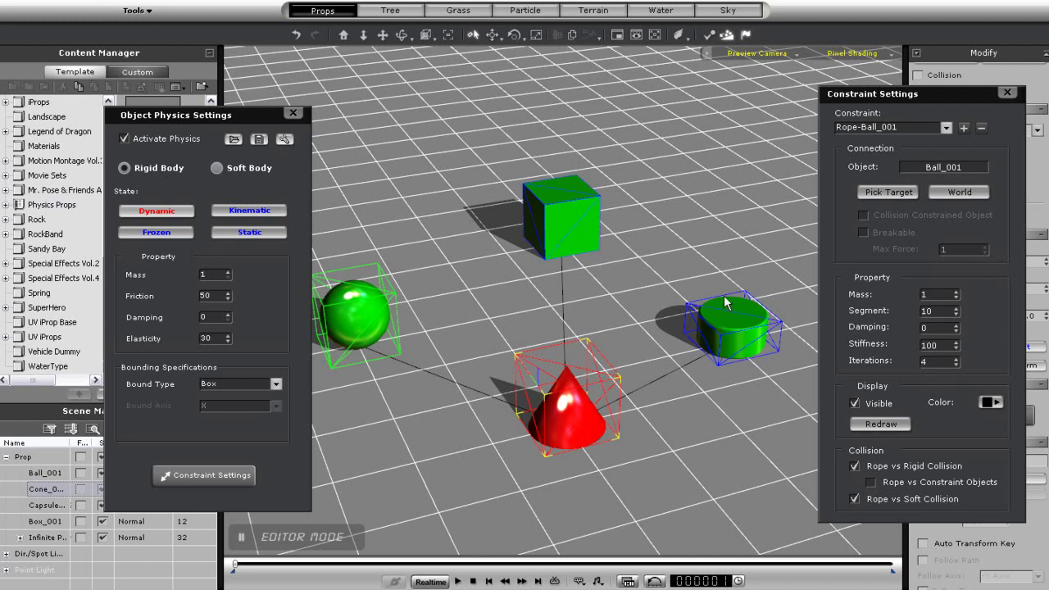
{"action": "left_click", "coordinate": [293, 113]}
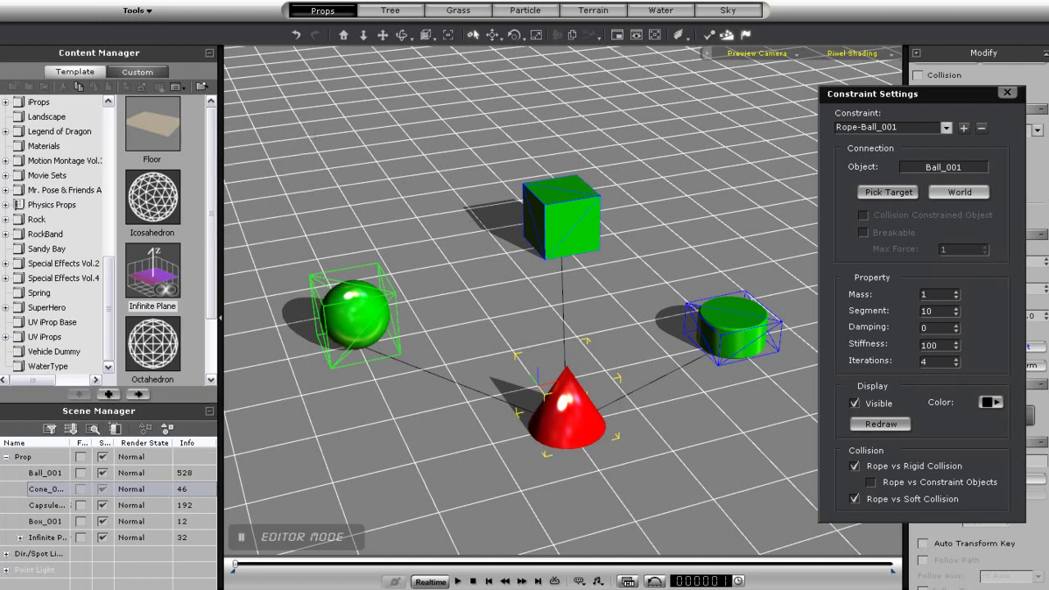
{"action": "left_click", "coordinate": [1007, 93]}
Raise the green sphere upward on Z with the move tool (W).
{"action": "right_click_drag", "start_coordinate": [680, 383], "coordinate": [676, 352]}
{"action": "left_click", "coordinate": [372, 390]}
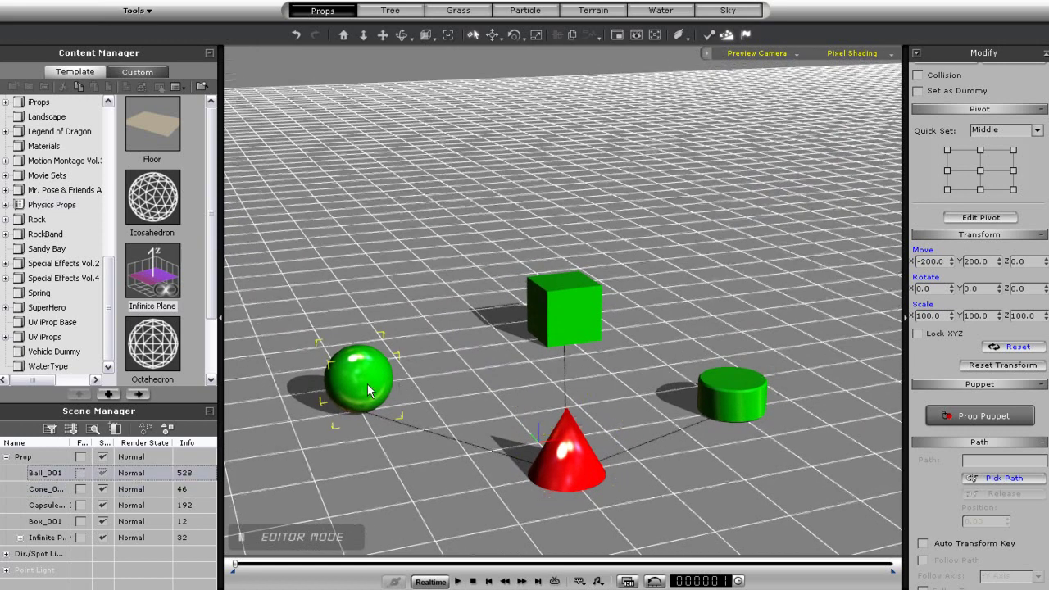
{"action": "key", "text": "w"}
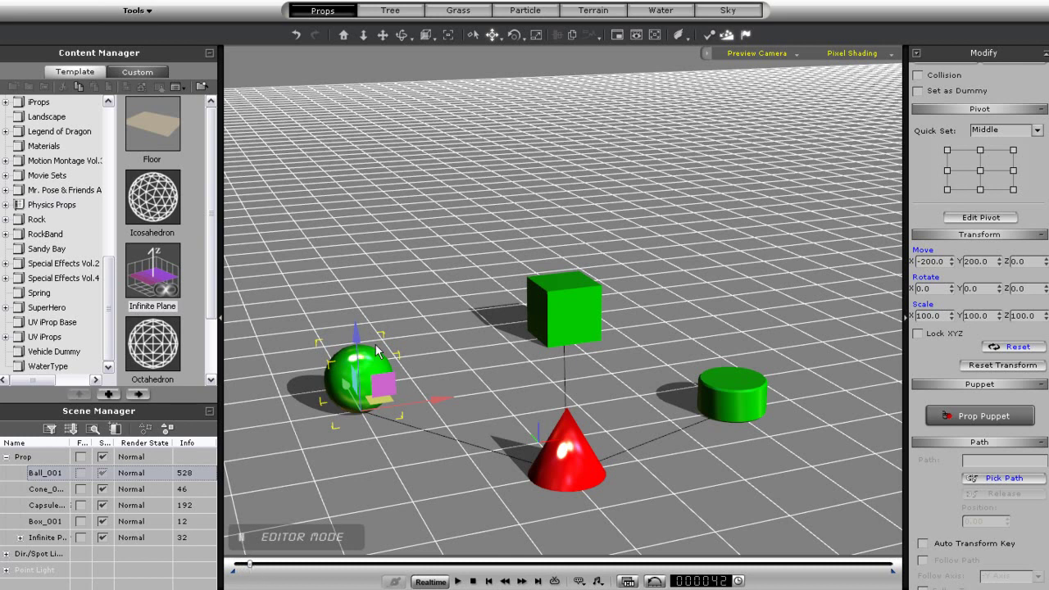
{"action": "left_click_drag", "start_coordinate": [361, 352], "coordinate": [357, 312]}
At a later frame, raise the green cube high above the ground, then rewind to frame 1.
{"action": "left_click", "coordinate": [549, 321]}
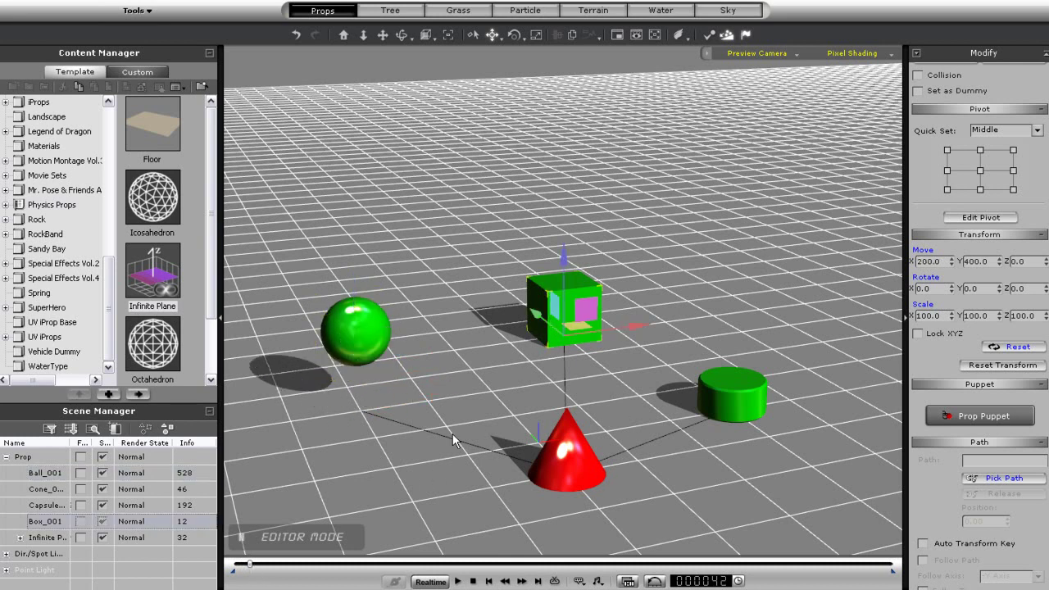
{"action": "left_click_drag", "start_coordinate": [252, 570], "coordinate": [266, 571]}
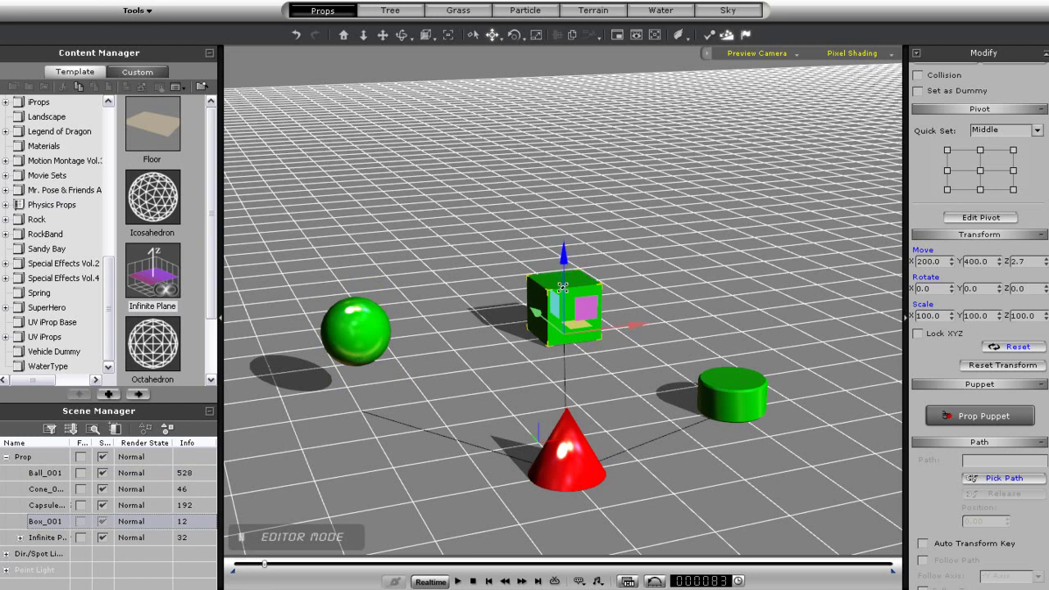
{"action": "left_click_drag", "start_coordinate": [559, 287], "coordinate": [559, 162]}
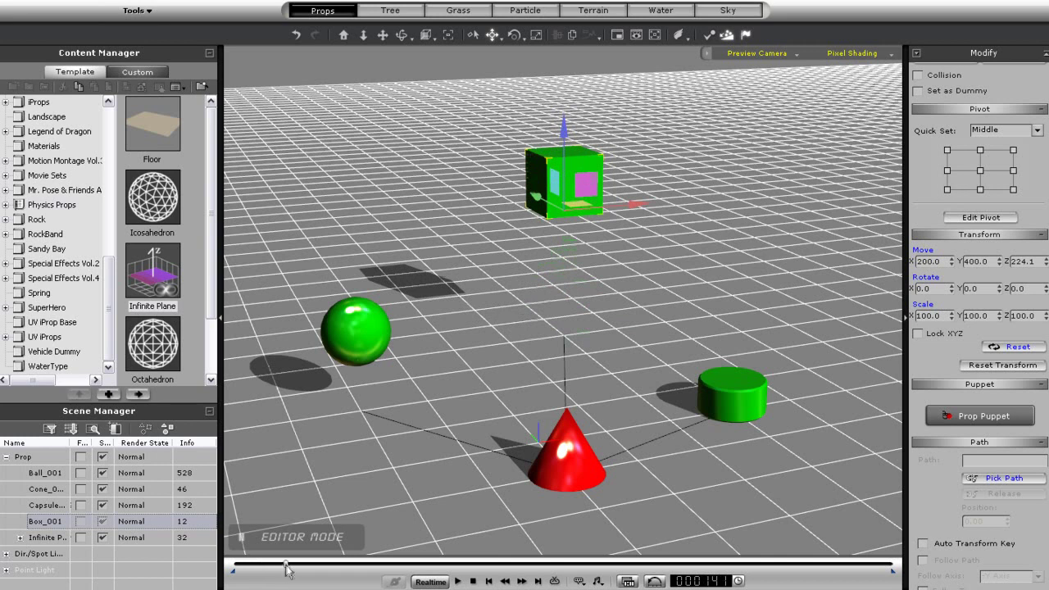
{"action": "left_click", "coordinate": [473, 581]}
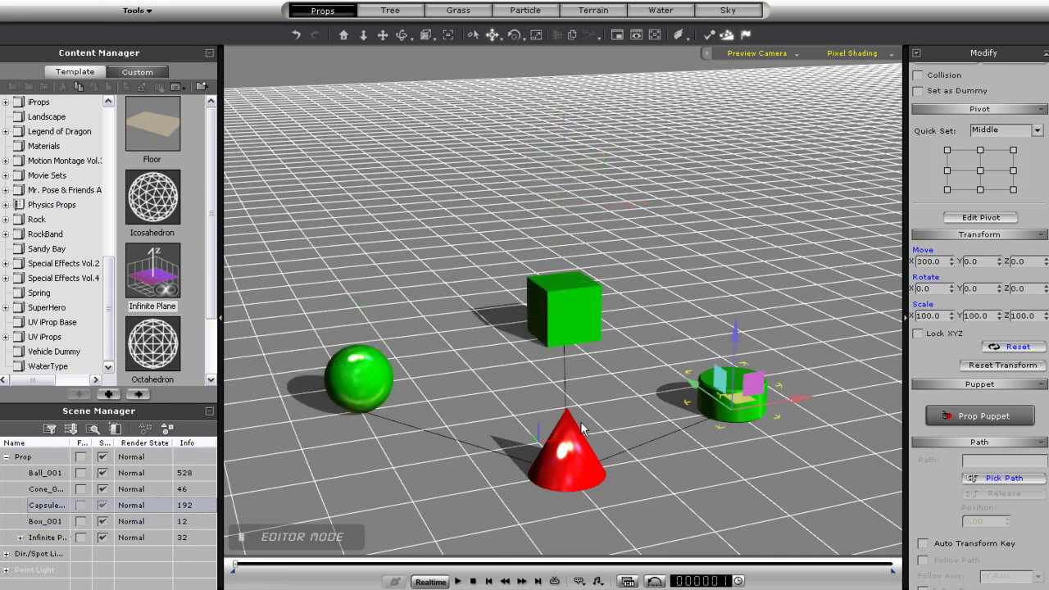
Play the rope animation and pause it partway through.
{"action": "scroll", "coordinate": [661, 322], "scroll_direction": "down", "scroll_amount": 2}
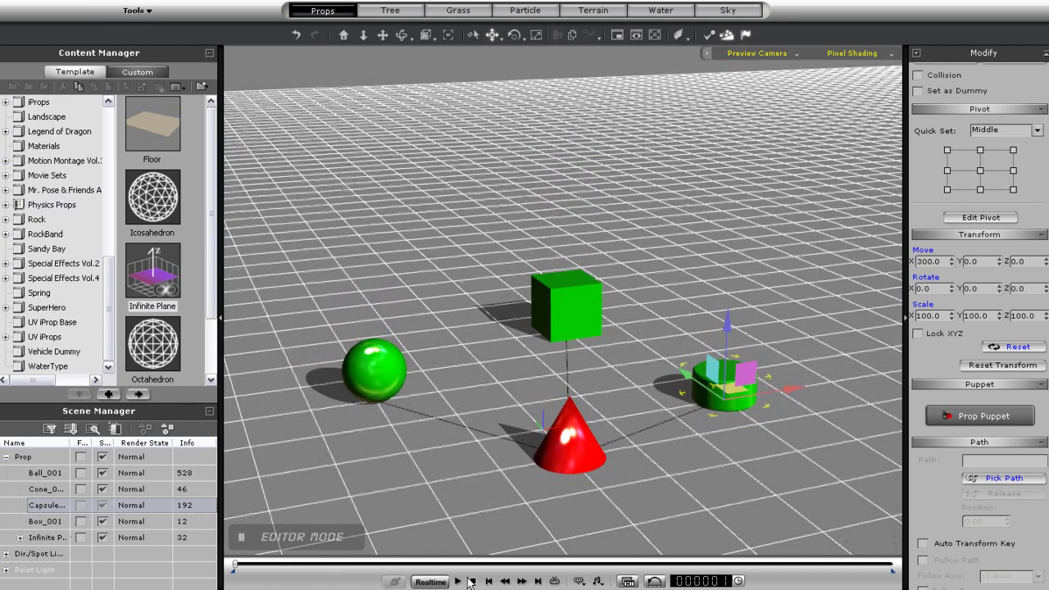
{"action": "left_click", "coordinate": [458, 581]}
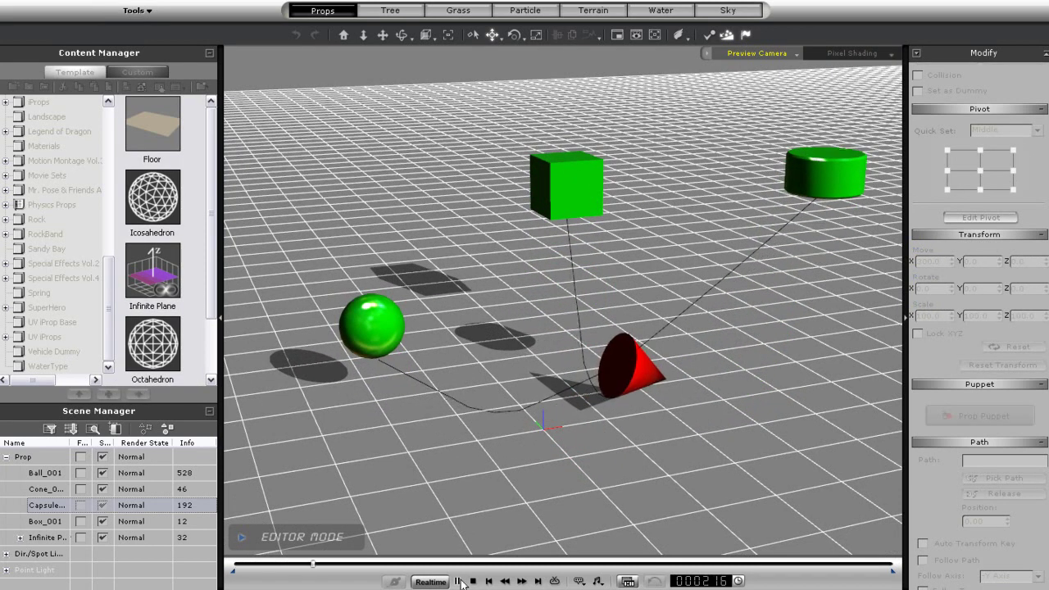
{"action": "left_click", "coordinate": [460, 581]}
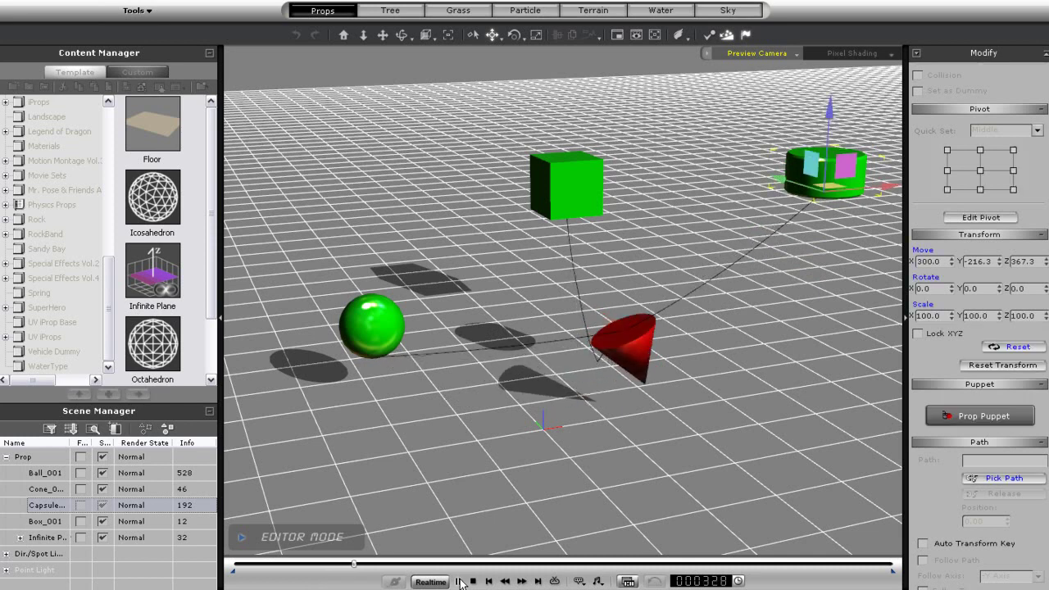
Live-puppet the cylinder with Horizontal Movement (1) so the roped cone swings.
{"action": "left_click", "coordinate": [982, 415]}
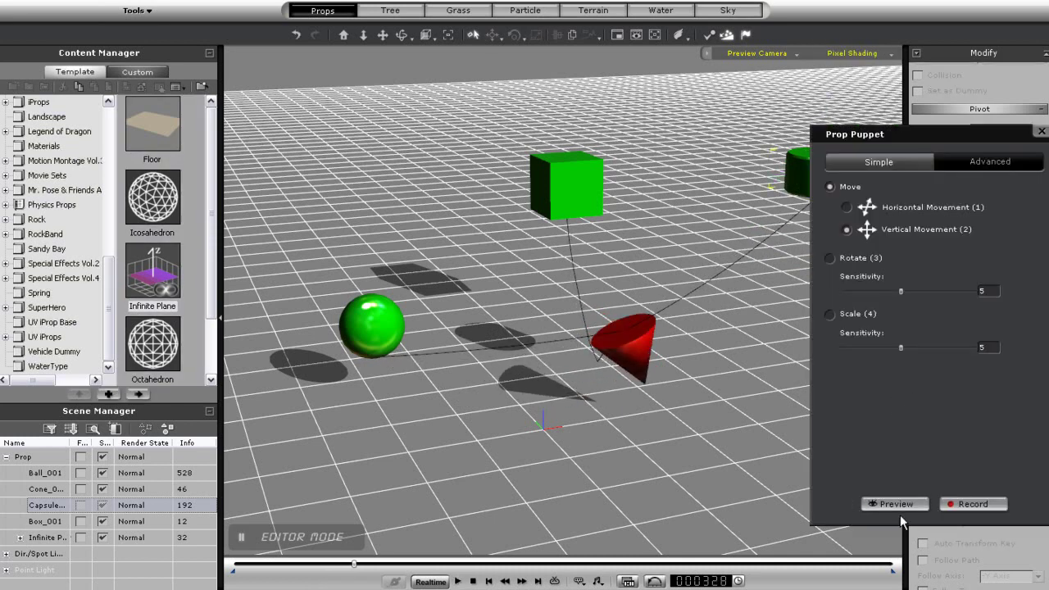
{"action": "key", "text": "space"}
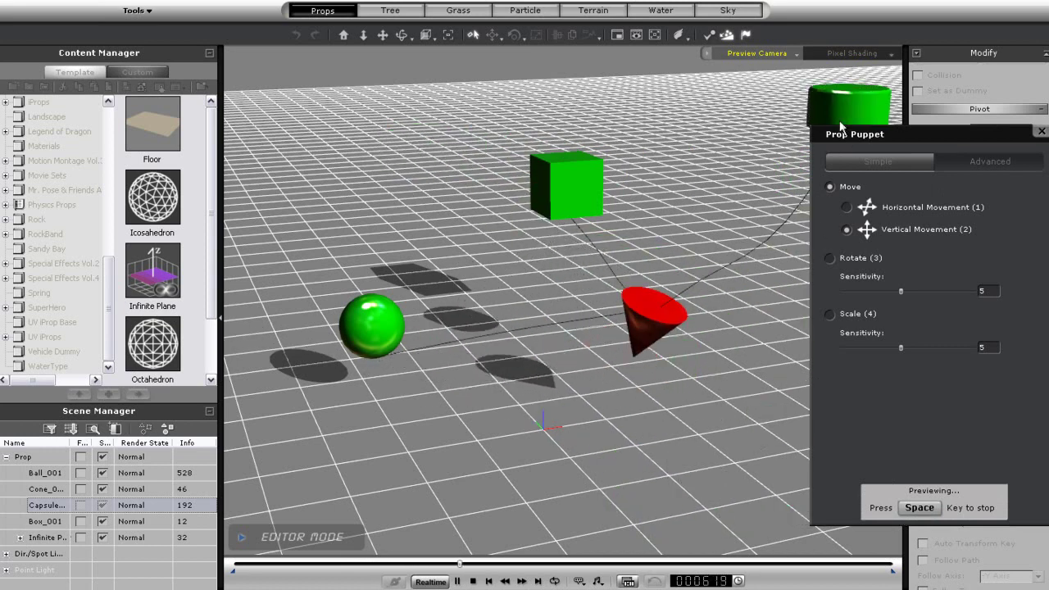
{"action": "key", "text": "space"}
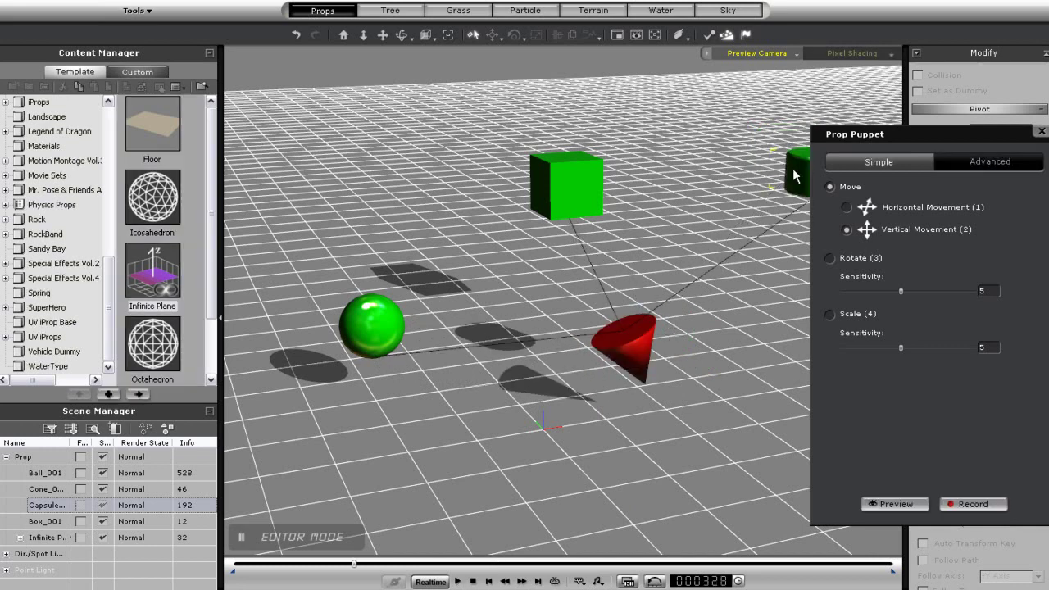
{"action": "key", "text": "1"}
{"action": "key", "text": "space"}
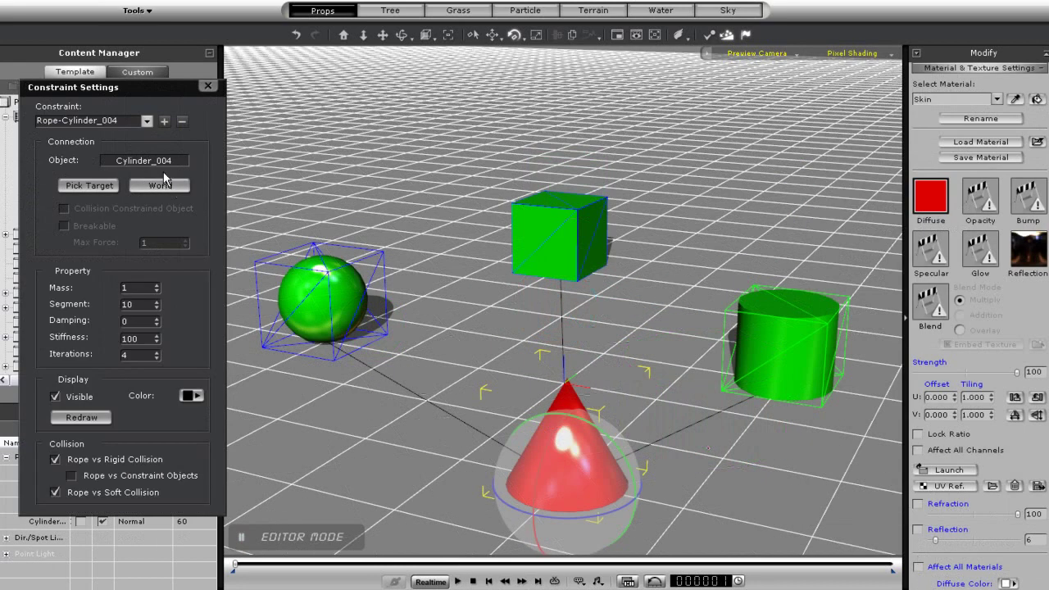
Cycle the cone's constraints through Rope-Box_001 and Rope-Ball_001 to Rope-Cylinder_004.
{"action": "left_click", "coordinate": [145, 126]}
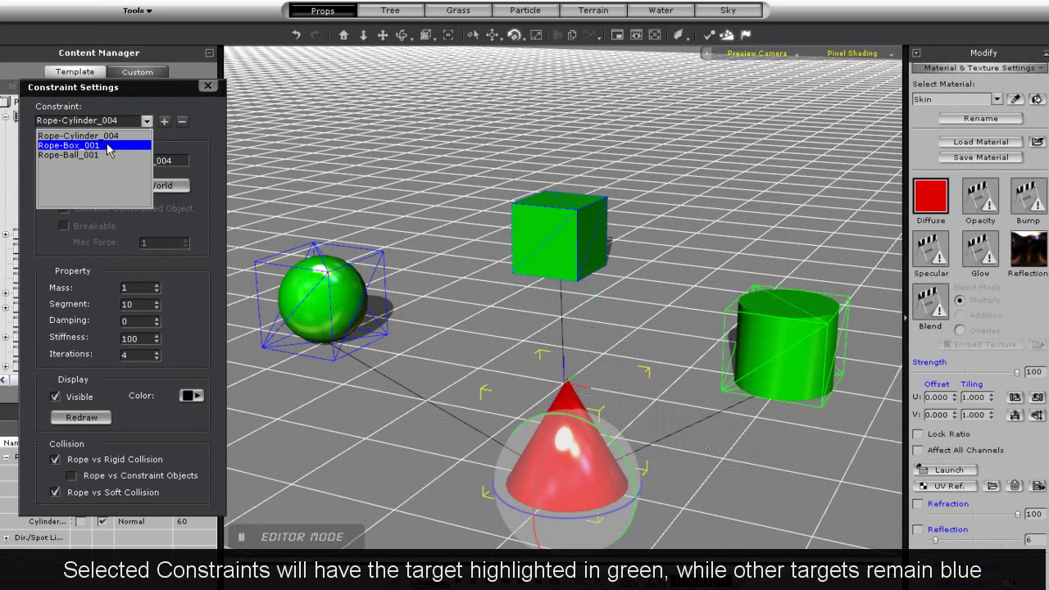
{"action": "left_click", "coordinate": [137, 137]}
{"action": "left_click", "coordinate": [146, 121]}
{"action": "left_click", "coordinate": [123, 151]}
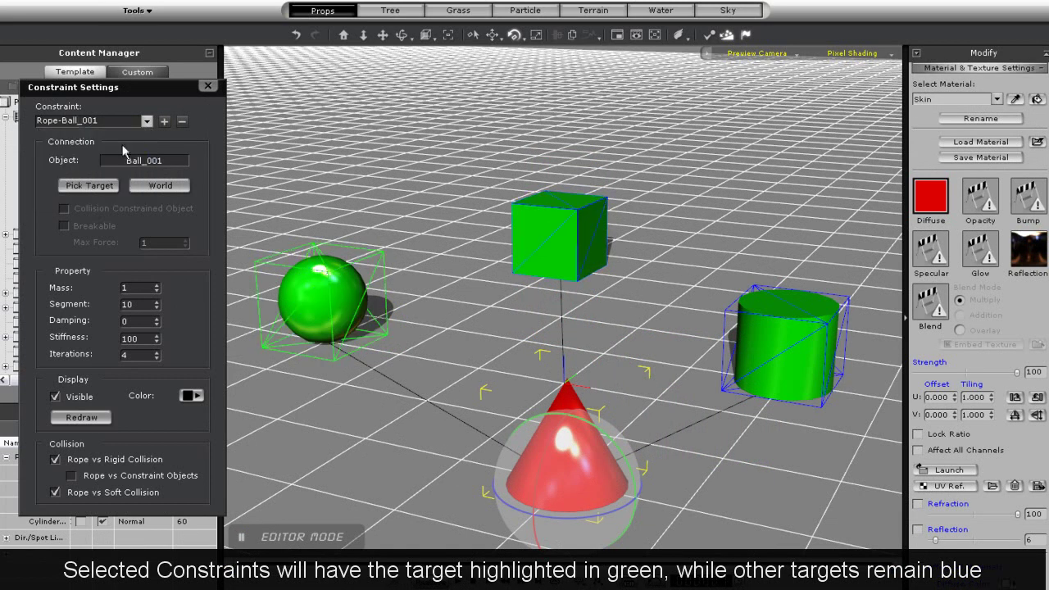
{"action": "left_click", "coordinate": [146, 122]}
{"action": "left_click", "coordinate": [111, 135]}
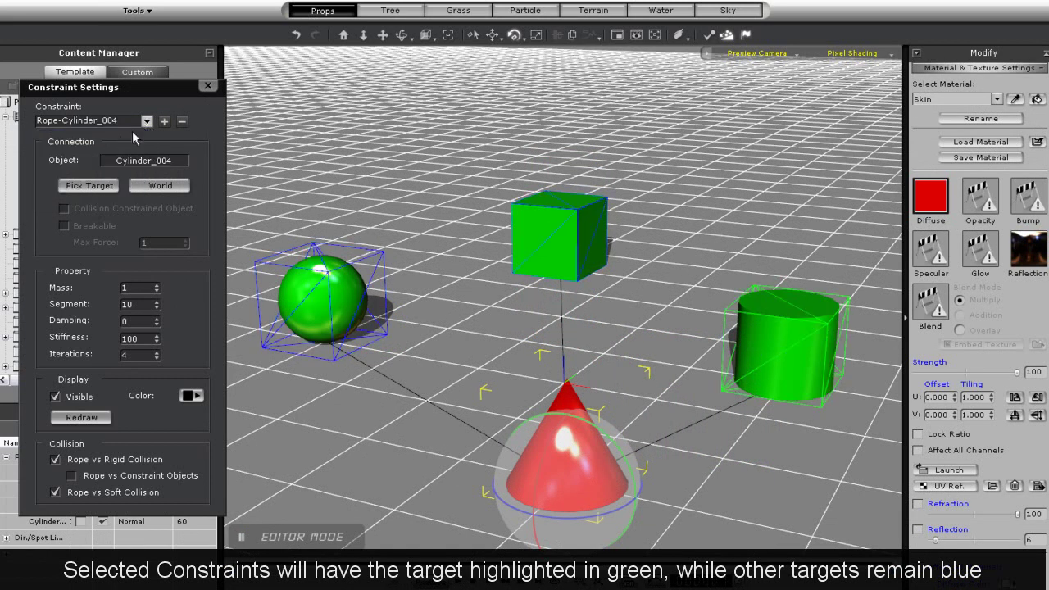
{"action": "left_click", "coordinate": [147, 121]}
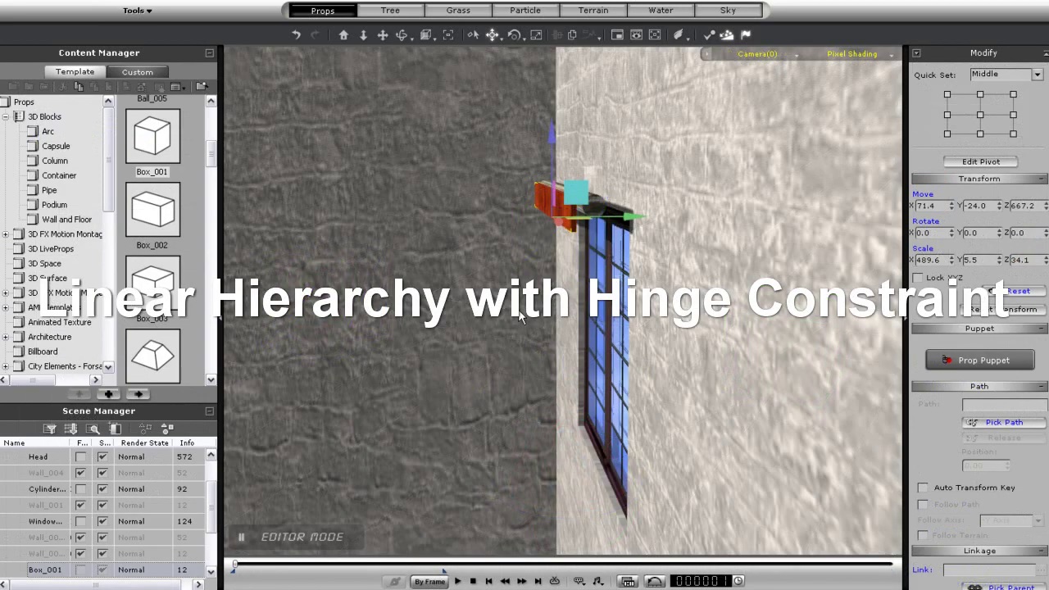
Nudge the wooden board down along Z and add a Hinge constraint anchored to the World.
{"action": "scroll", "coordinate": [574, 320], "scroll_direction": "up", "scroll_amount": 5}
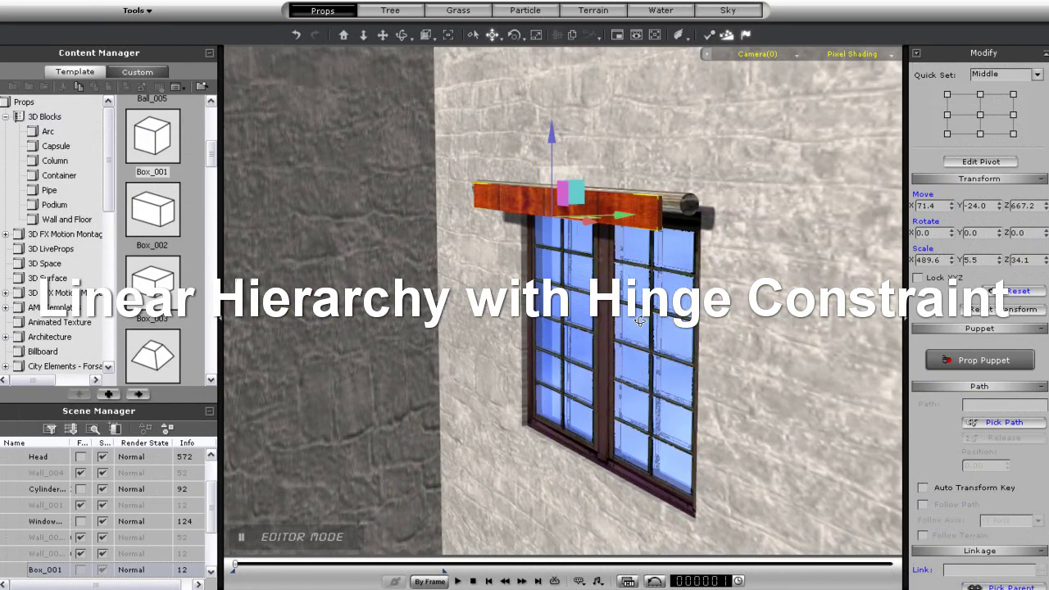
{"action": "left_click_drag", "start_coordinate": [550, 144], "coordinate": [550, 147]}
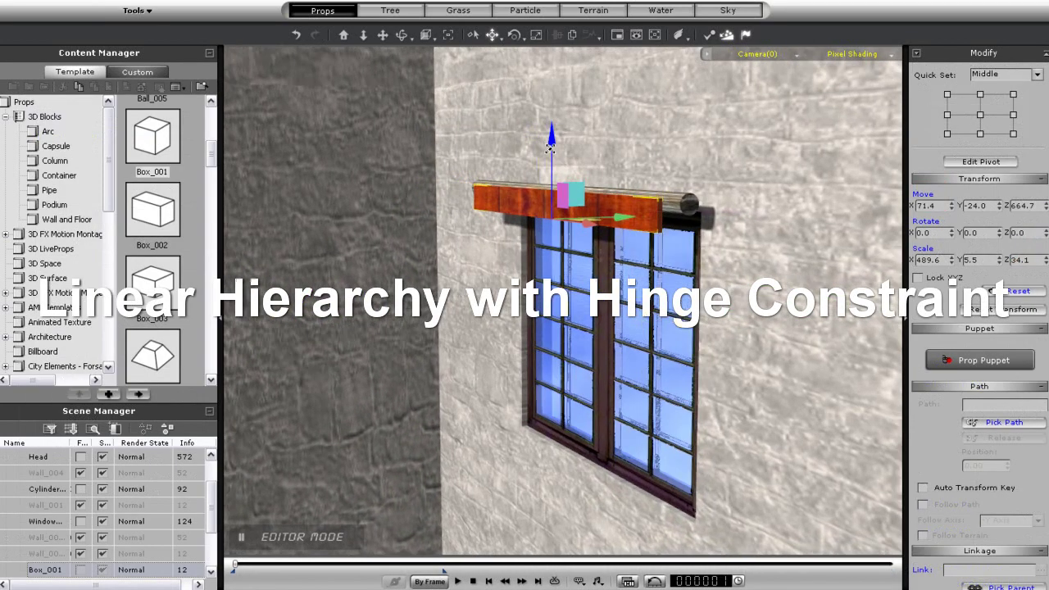
{"action": "left_click", "coordinate": [709, 34]}
{"action": "left_click", "coordinate": [207, 475]}
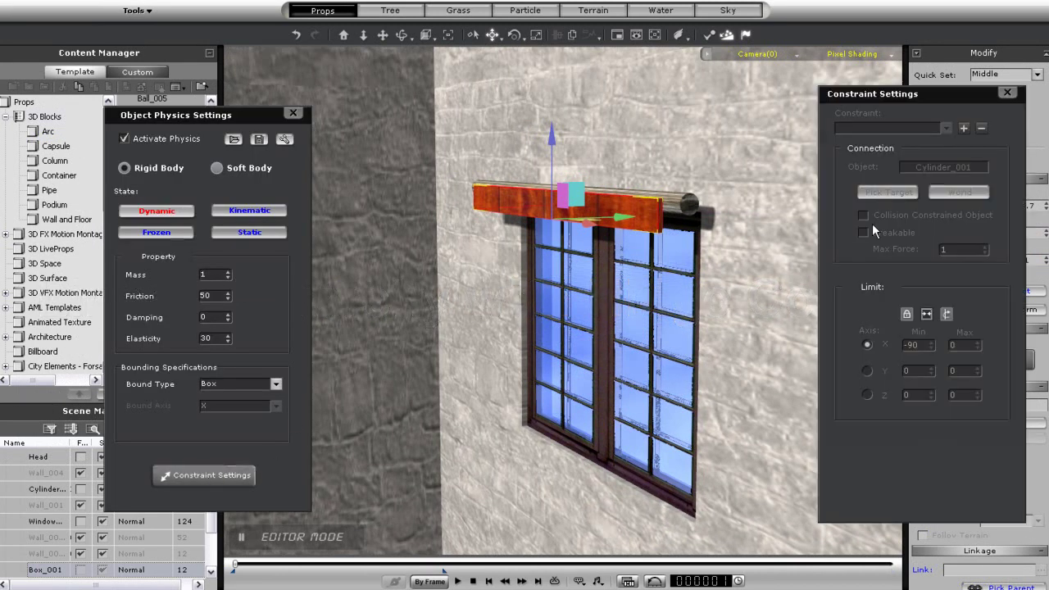
{"action": "left_click", "coordinate": [962, 129]}
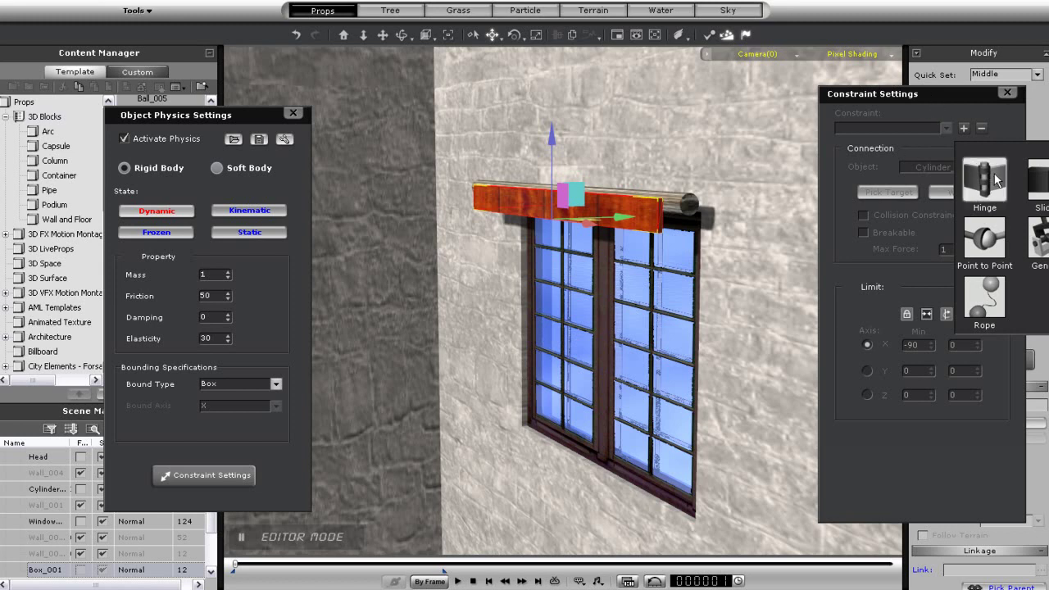
{"action": "left_click", "coordinate": [994, 174]}
{"action": "left_click_drag", "start_coordinate": [942, 89], "coordinate": [297, 165]}
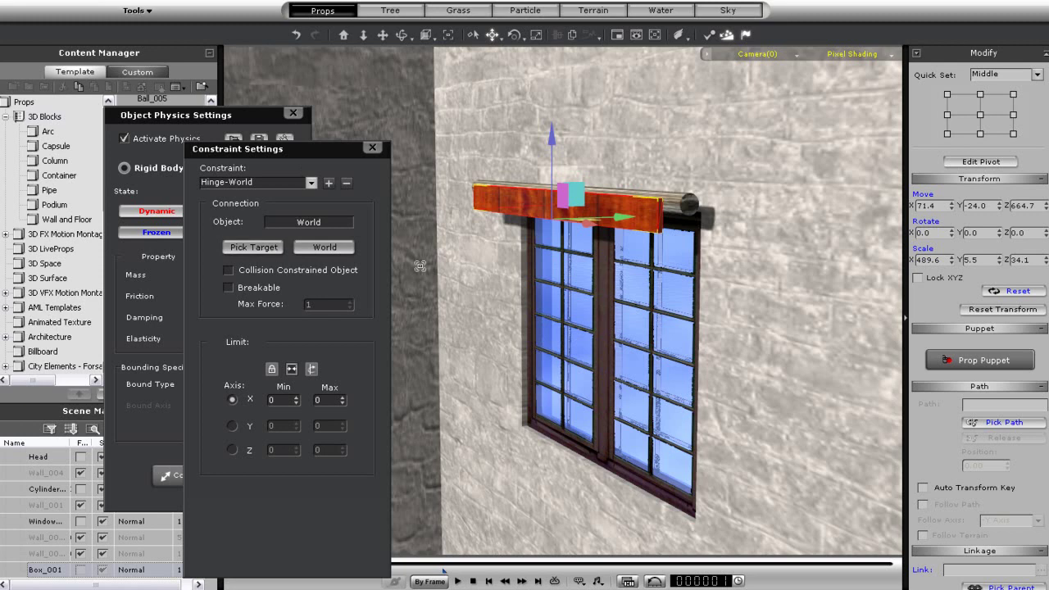
Retarget the board's hinge to Cylinder_001, test the swing, and set X Min to 90.
{"action": "left_click", "coordinate": [676, 204]}
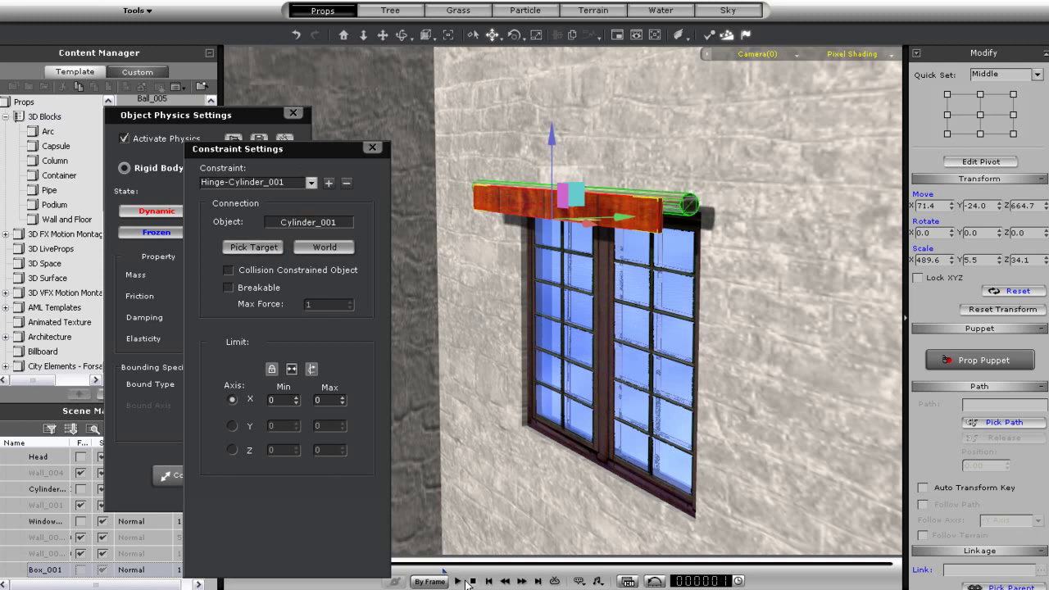
{"action": "left_click", "coordinate": [460, 582]}
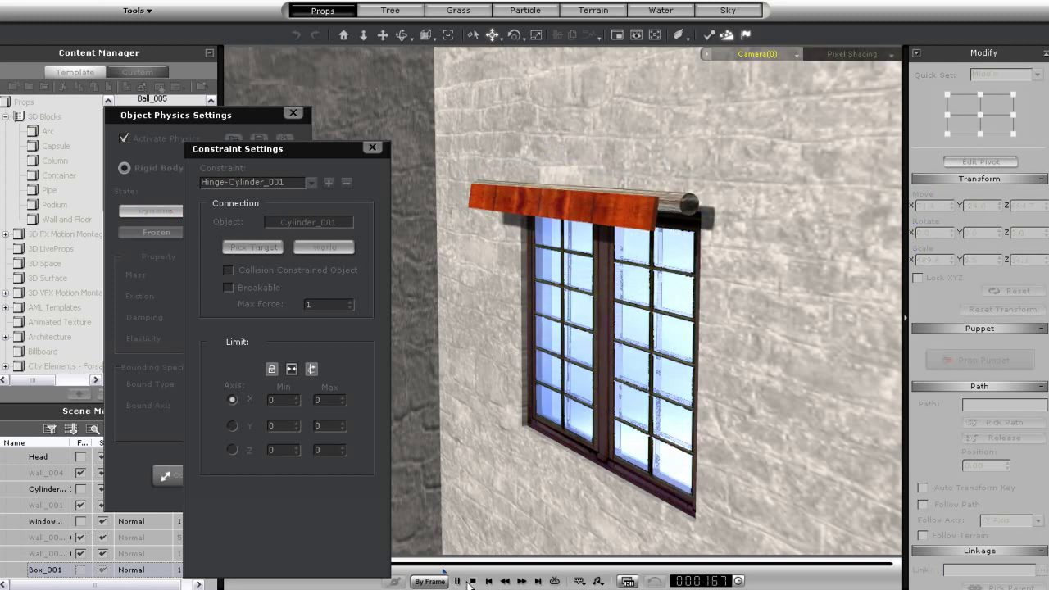
{"action": "left_click", "coordinate": [472, 580]}
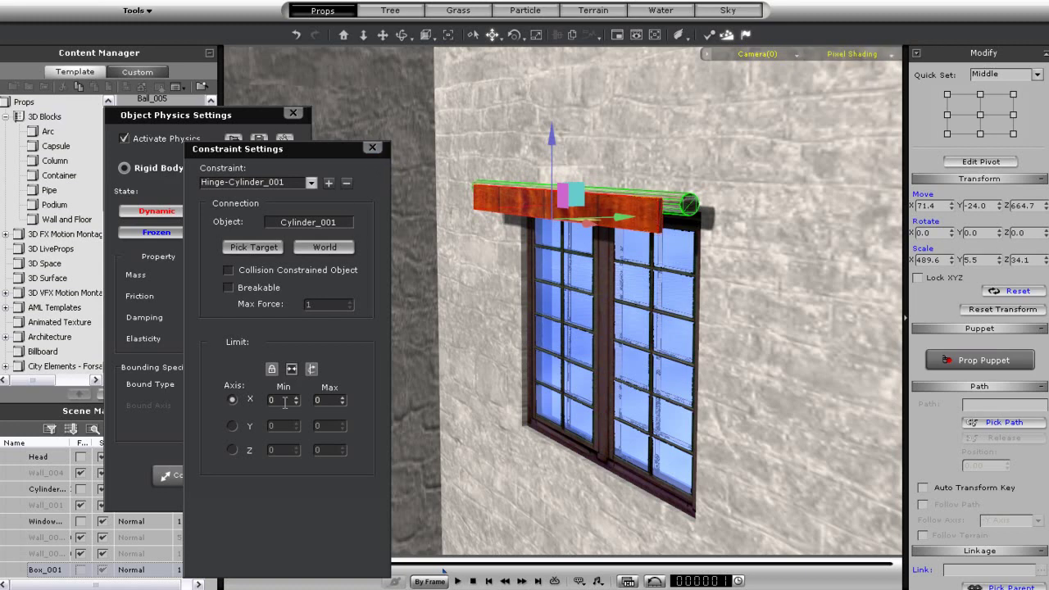
{"action": "type", "text": "90"}
{"action": "right_click_drag", "start_coordinate": [573, 297], "coordinate": [491, 288]}
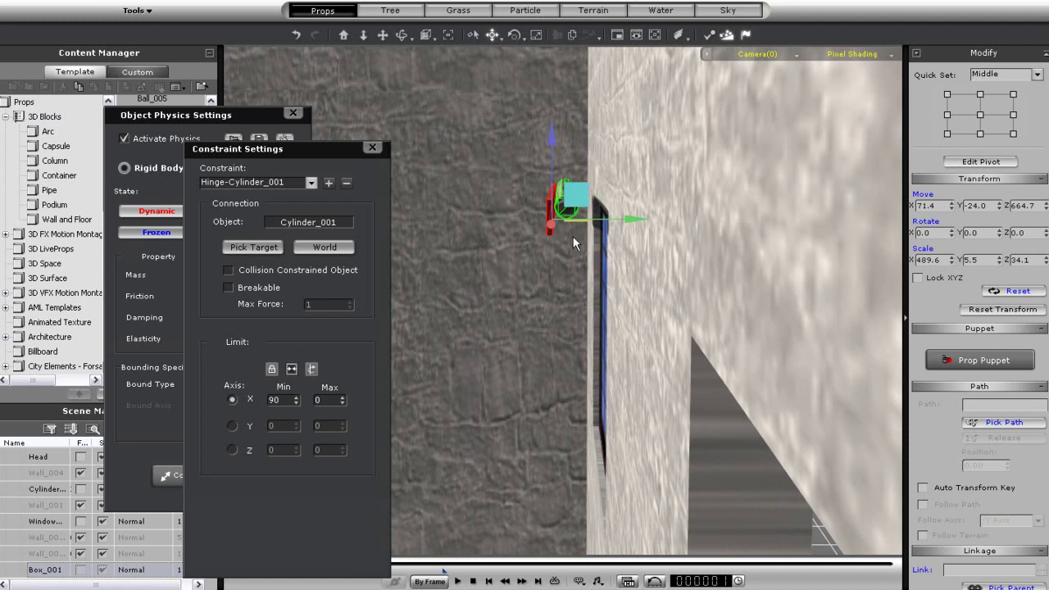
Play and reset the simulation twice to check the 90 X limit.
{"action": "left_click", "coordinate": [458, 581]}
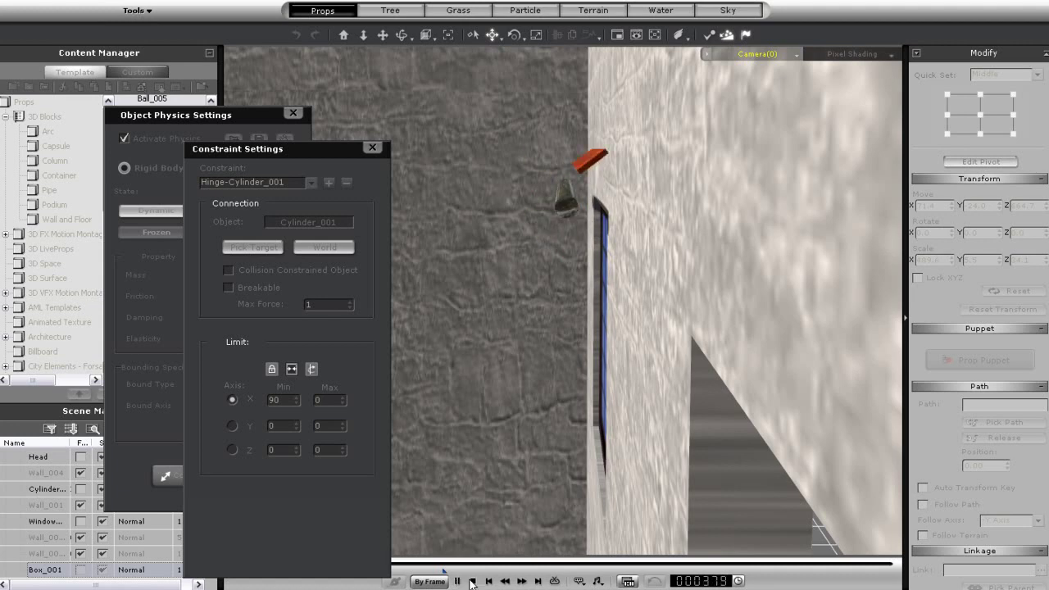
{"action": "left_click", "coordinate": [473, 581]}
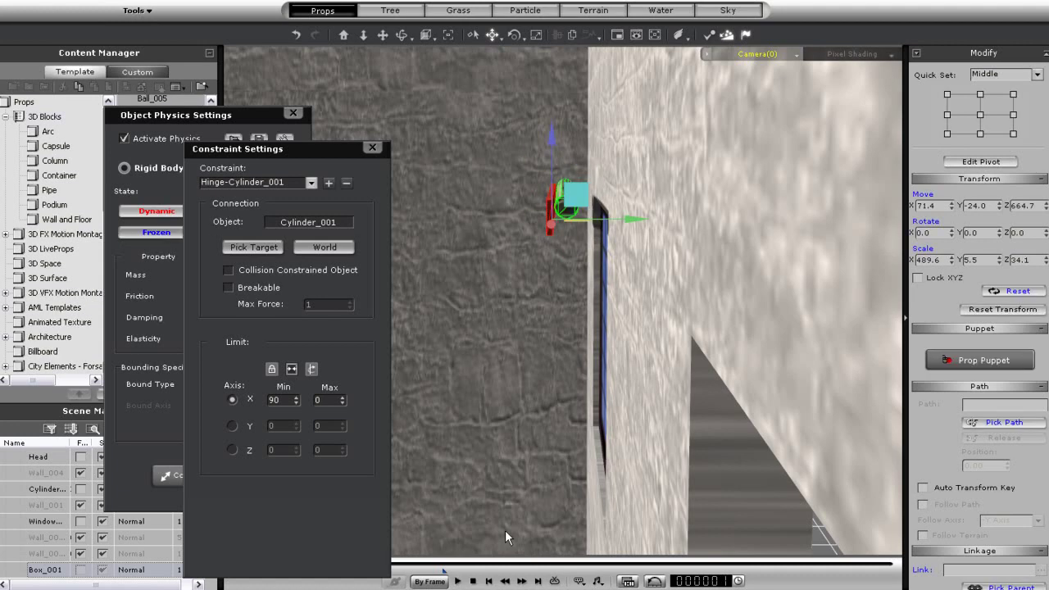
{"action": "left_click", "coordinate": [459, 581]}
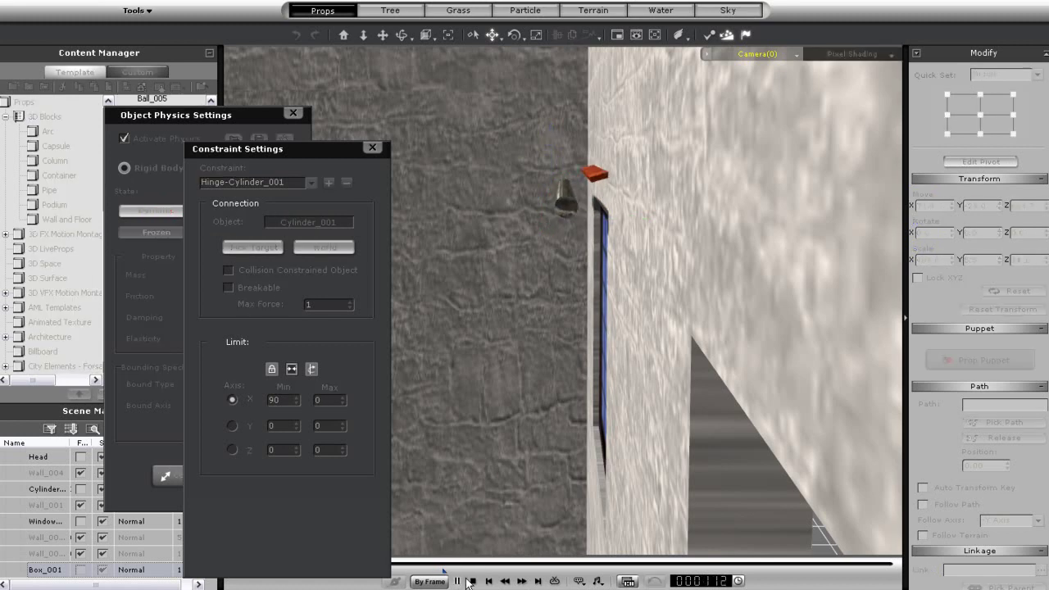
{"action": "left_click", "coordinate": [471, 581]}
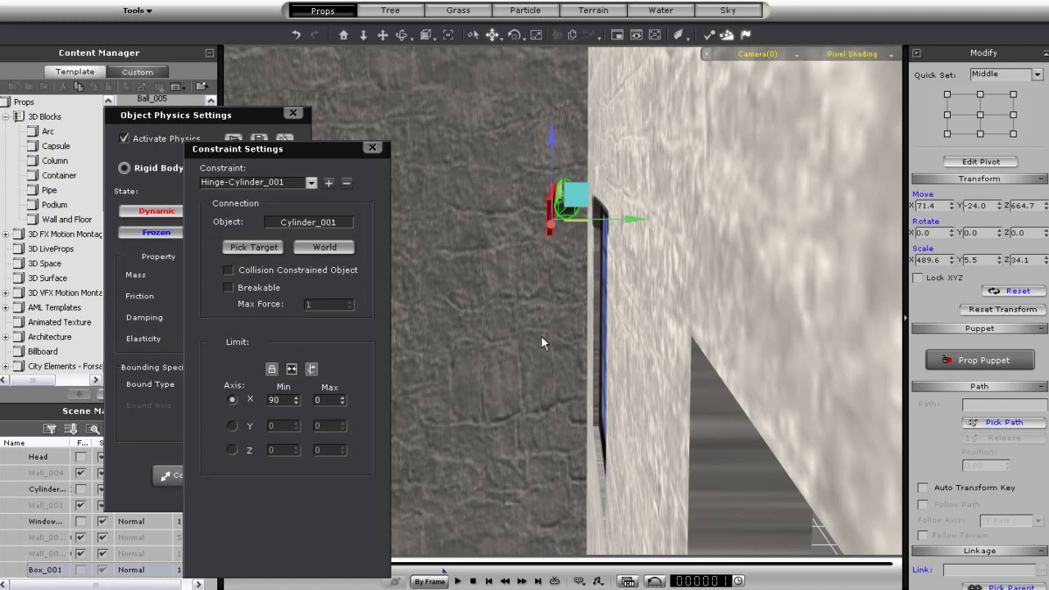
Set the board's pivot to its top-middle Quick Set point and replay the swing side-on.
{"action": "right_click_drag", "start_coordinate": [540, 336], "coordinate": [813, 329]}
{"action": "scroll", "coordinate": [605, 232], "scroll_direction": "up", "scroll_amount": 3}
{"action": "middle_click_drag", "start_coordinate": [605, 233], "coordinate": [613, 324]}
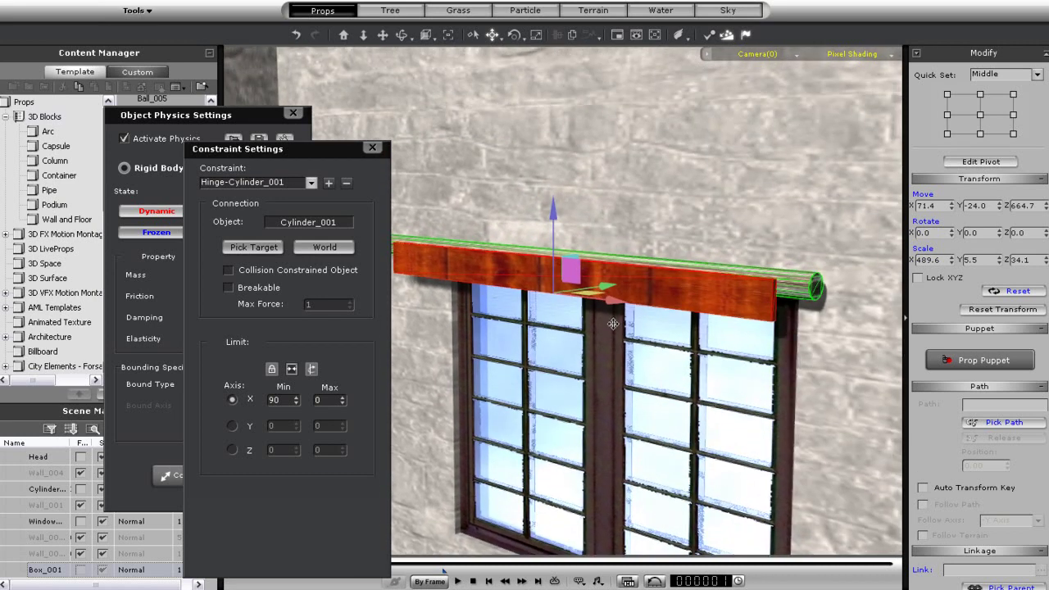
{"action": "left_click", "coordinate": [980, 95]}
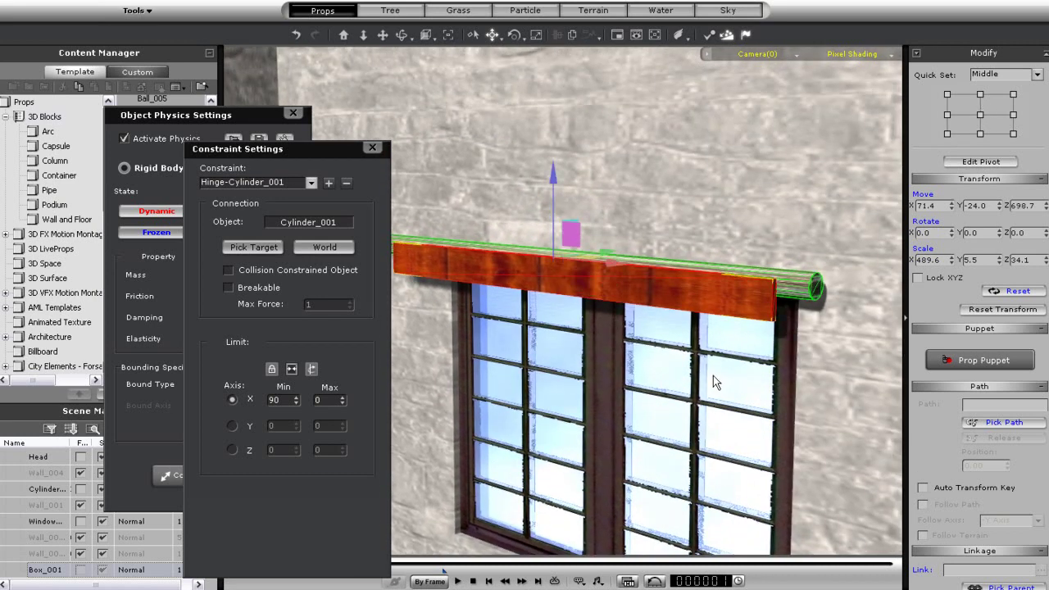
{"action": "right_click_drag", "start_coordinate": [754, 388], "coordinate": [486, 428]}
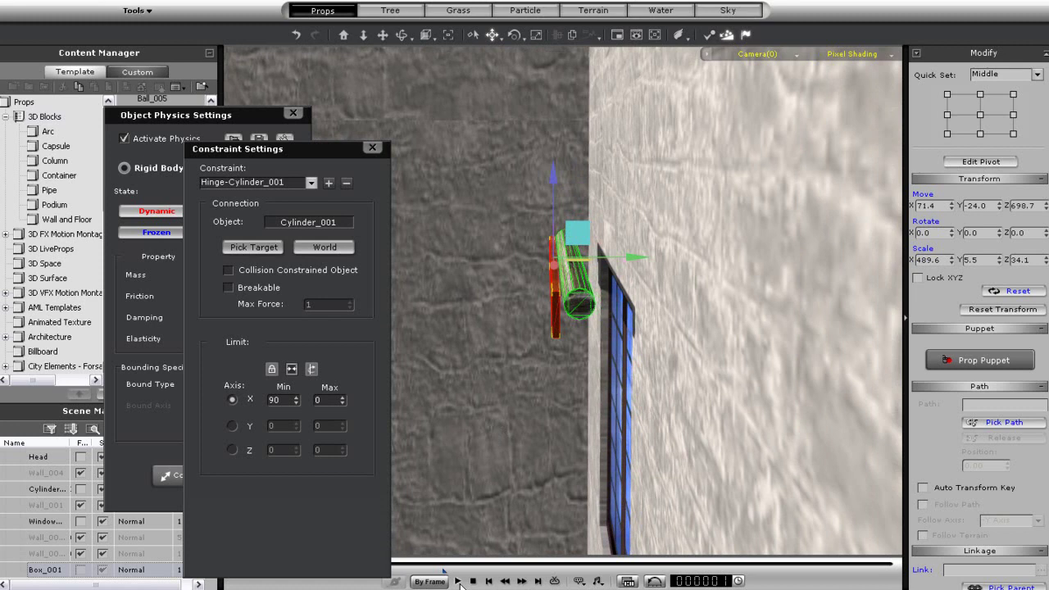
{"action": "left_click", "coordinate": [458, 581]}
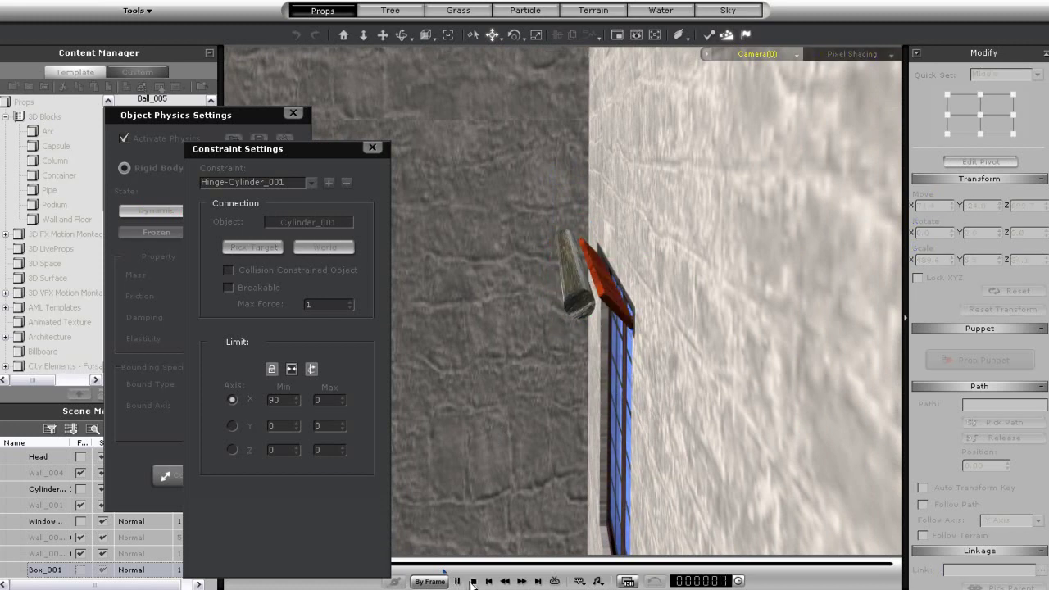
Test the board's swing with collision against its constrained pole enabled.
{"action": "left_click", "coordinate": [473, 581]}
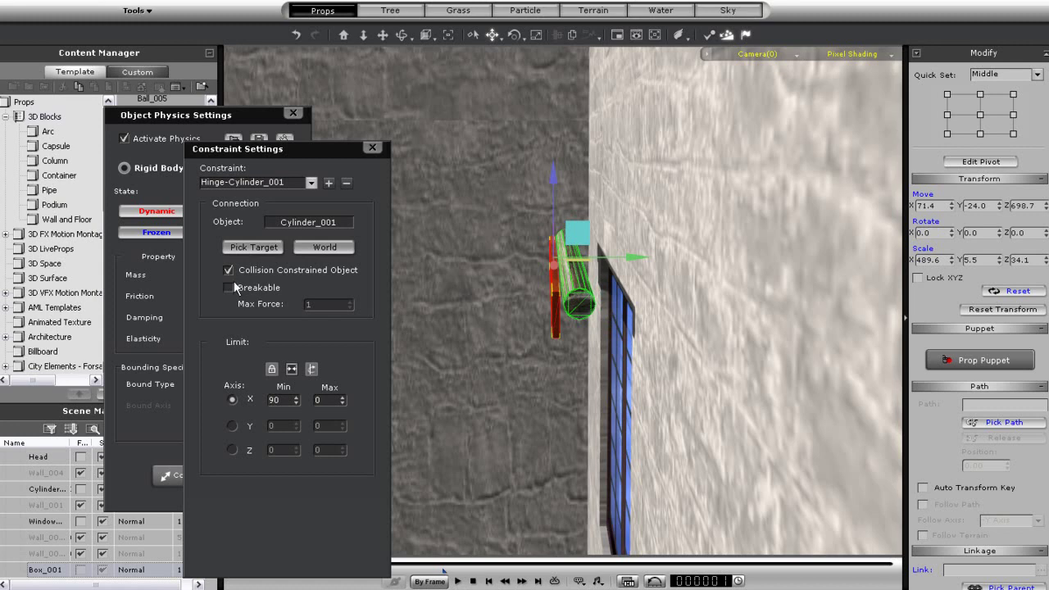
{"action": "left_click", "coordinate": [459, 580]}
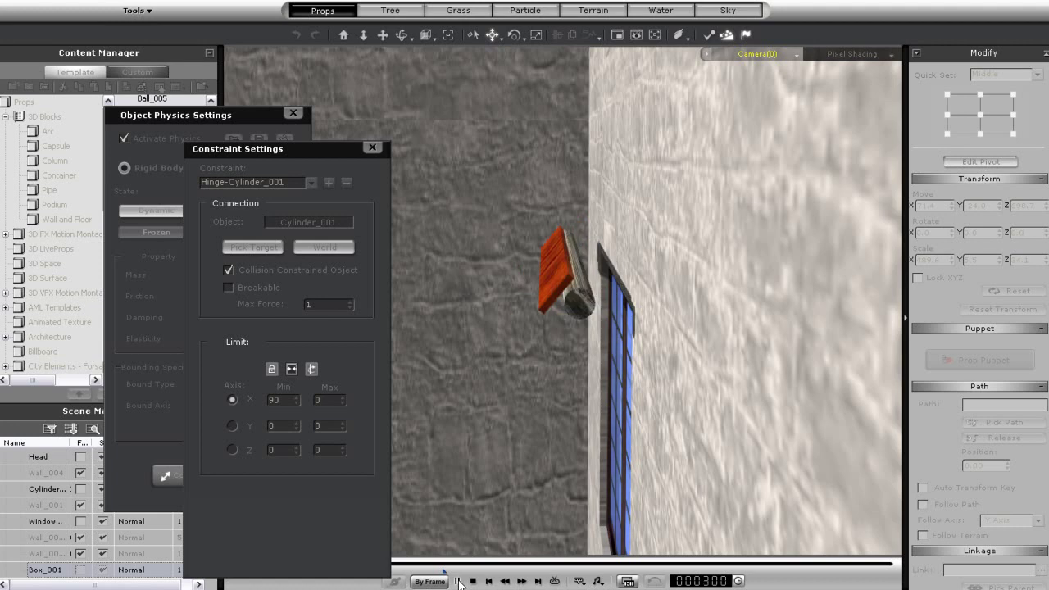
{"action": "left_click", "coordinate": [458, 581]}
{"action": "left_click", "coordinate": [473, 581]}
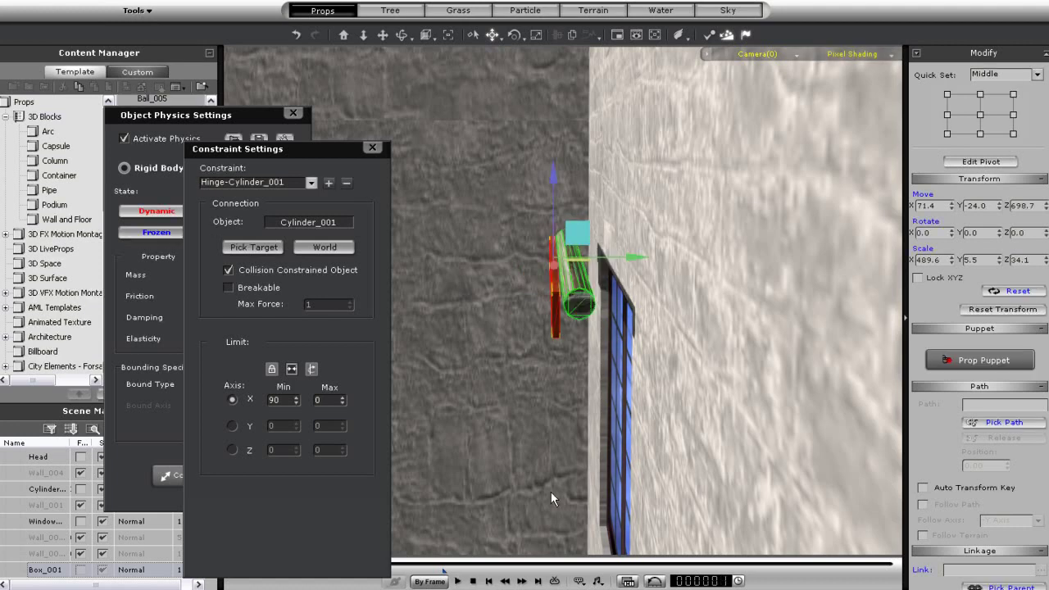
Return to the window front view and close Constraint Settings and Object Physics Settings.
{"action": "right_click_drag", "start_coordinate": [583, 441], "coordinate": [671, 427]}
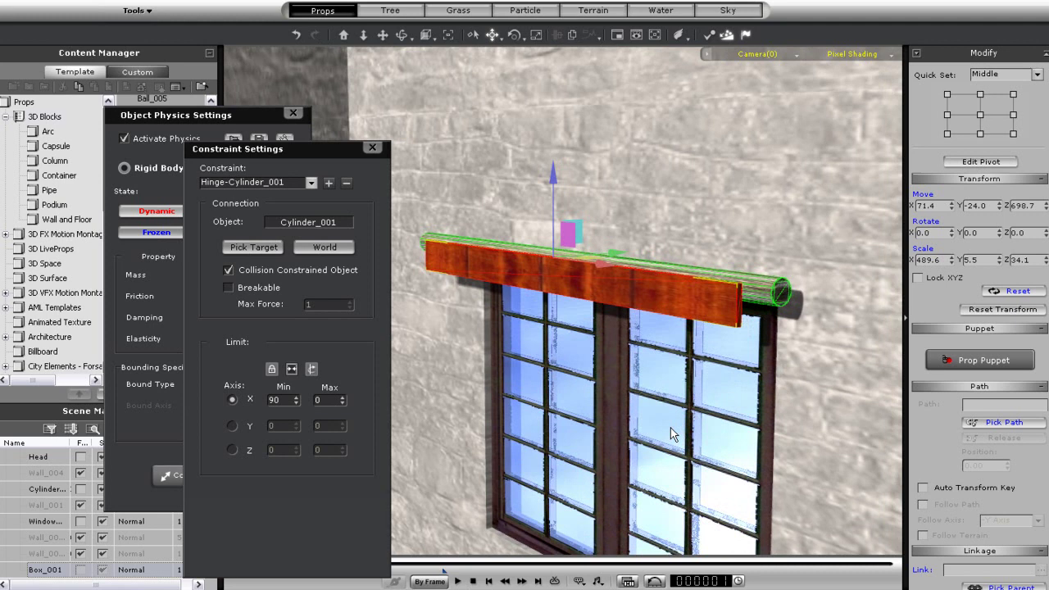
{"action": "scroll", "coordinate": [669, 427], "scroll_direction": "down", "scroll_amount": 2}
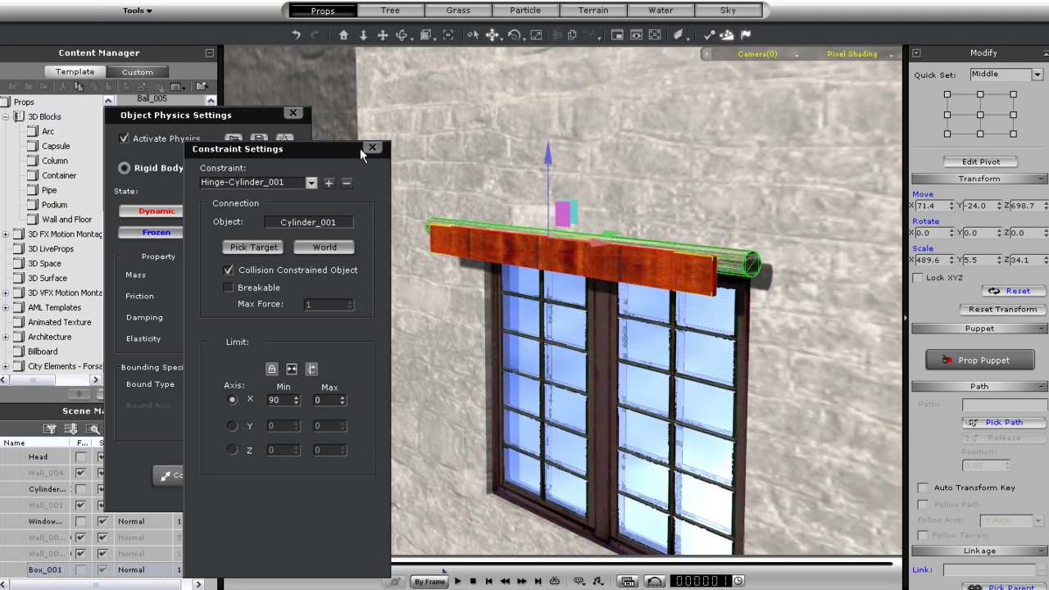
{"action": "left_click", "coordinate": [372, 148]}
{"action": "left_click", "coordinate": [294, 114]}
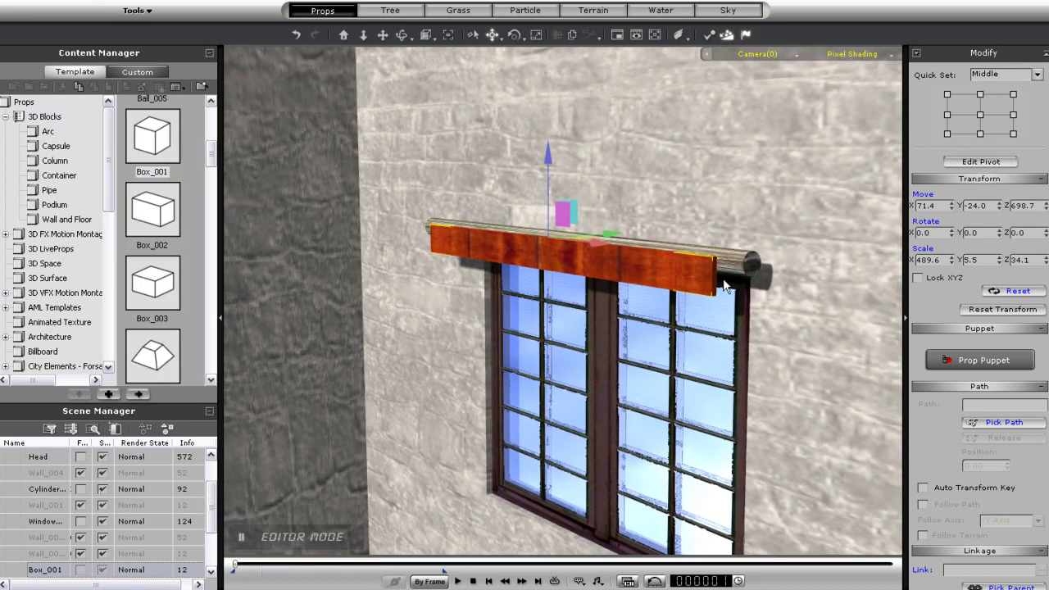
Review the multi-duplicate options, then open the duplicated boards' constraint settings.
{"action": "left_click", "coordinate": [576, 33]}
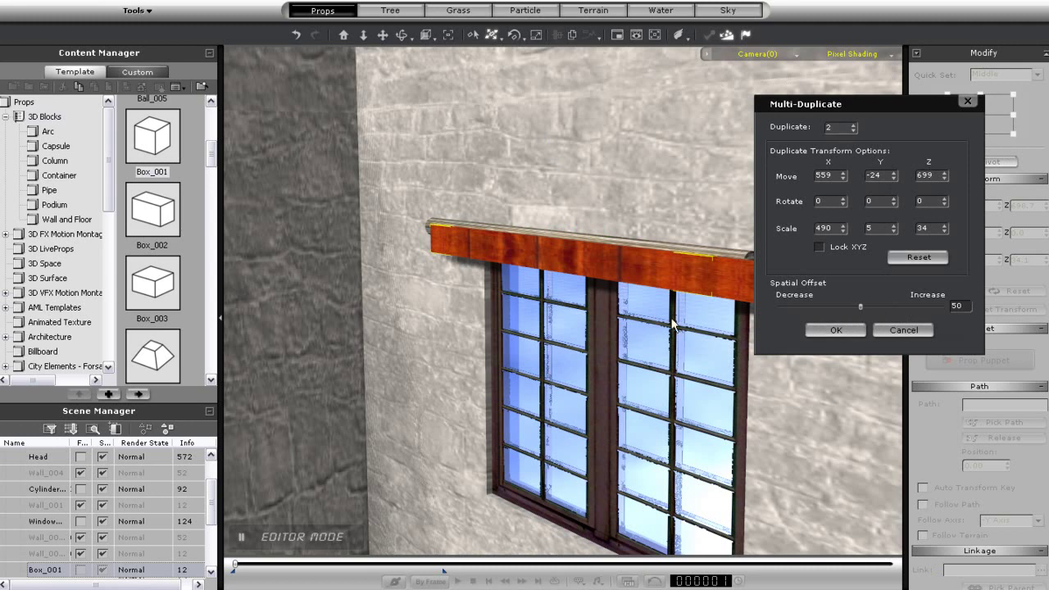
{"action": "right_click_drag", "start_coordinate": [672, 323], "coordinate": [491, 340]}
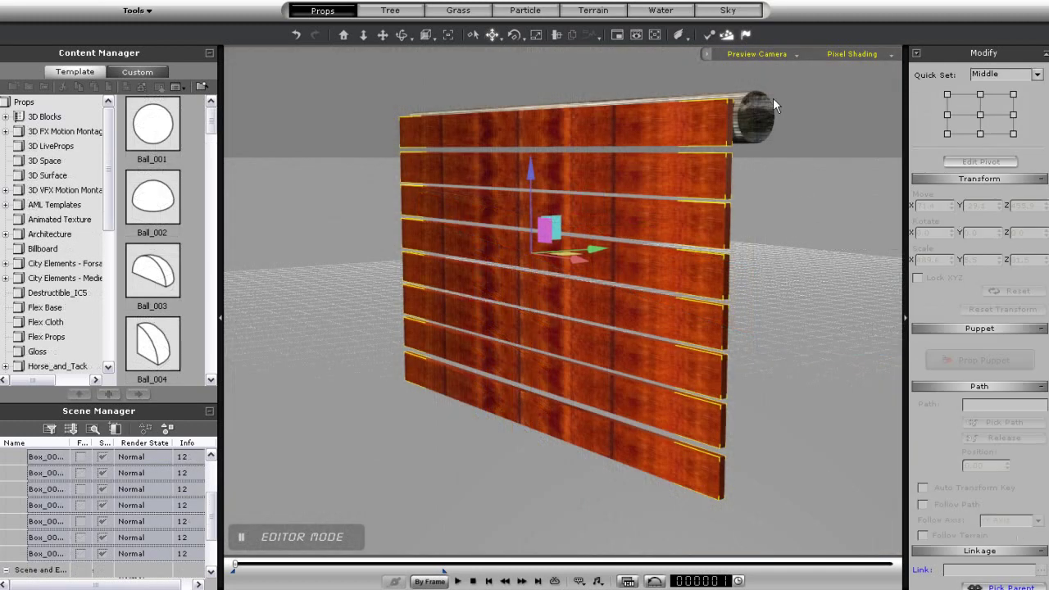
{"action": "left_click", "coordinate": [709, 36]}
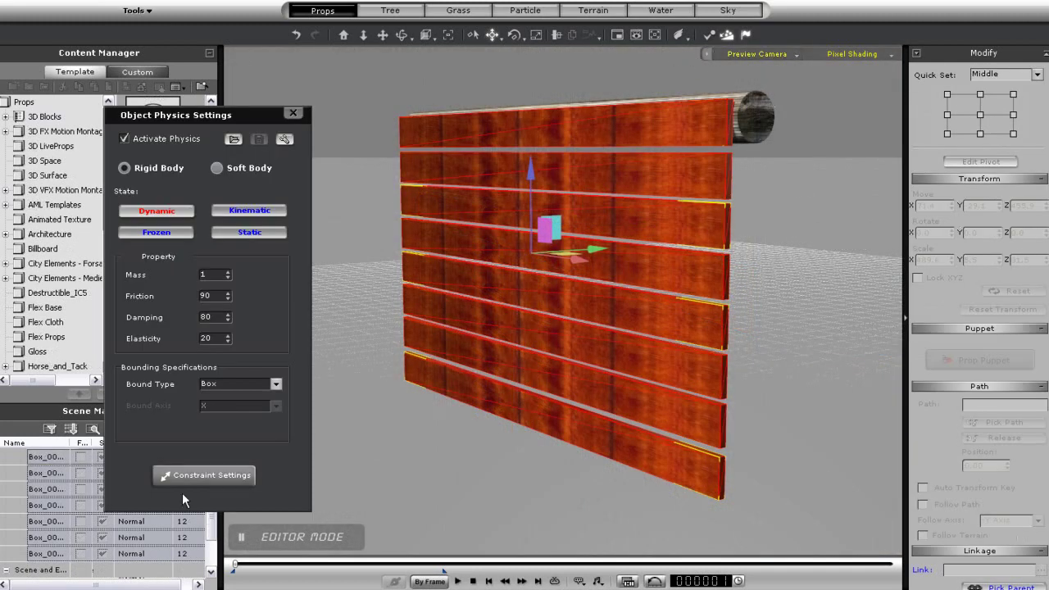
{"action": "left_click", "coordinate": [192, 474]}
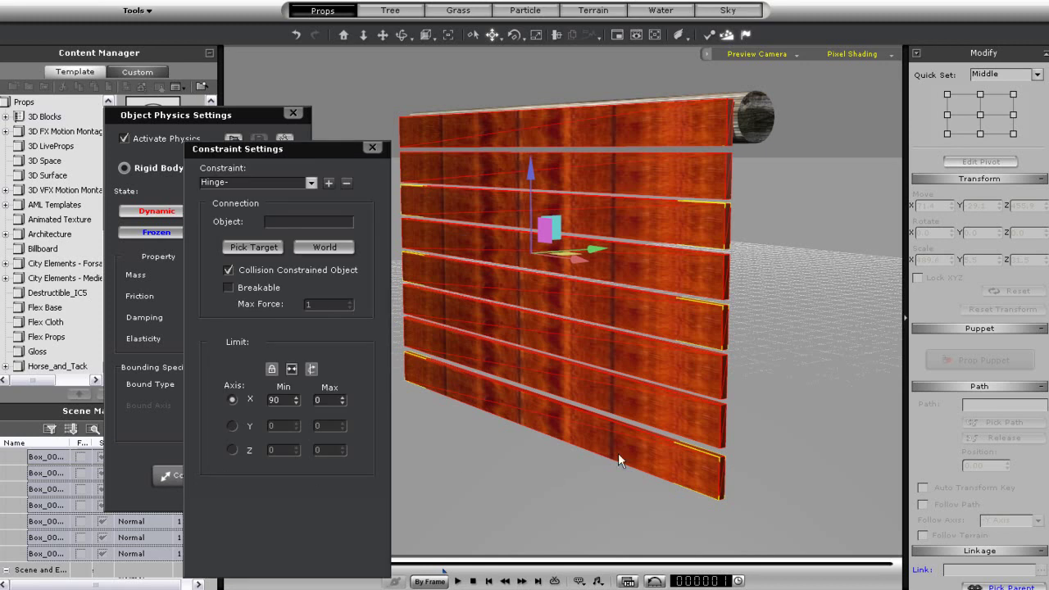
Inspect each board's Hinge link, from the lowest board up to Cylinder_001.
{"action": "left_click", "coordinate": [680, 459]}
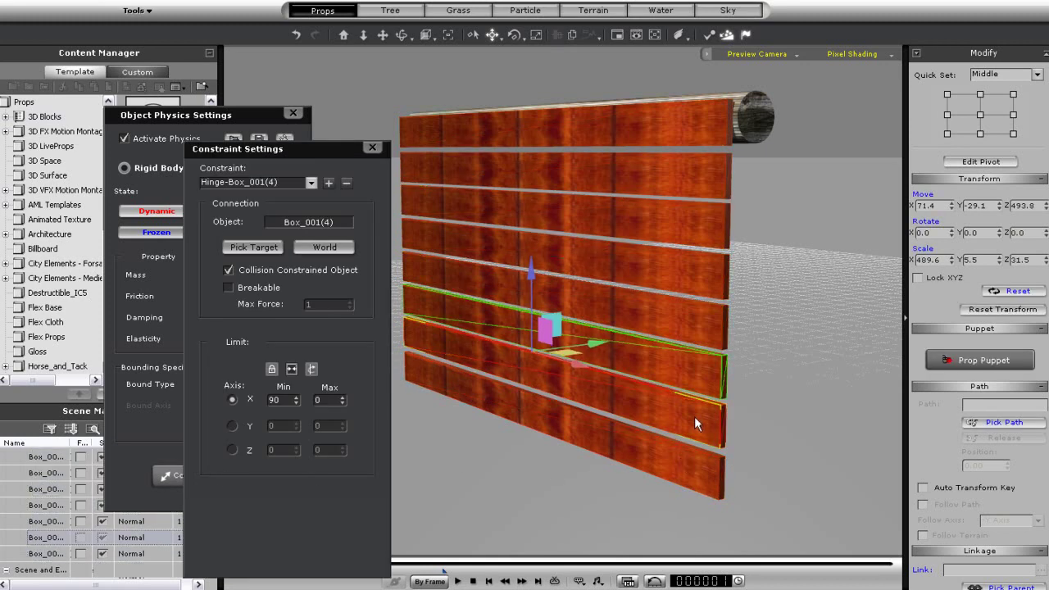
{"action": "left_click", "coordinate": [707, 242]}
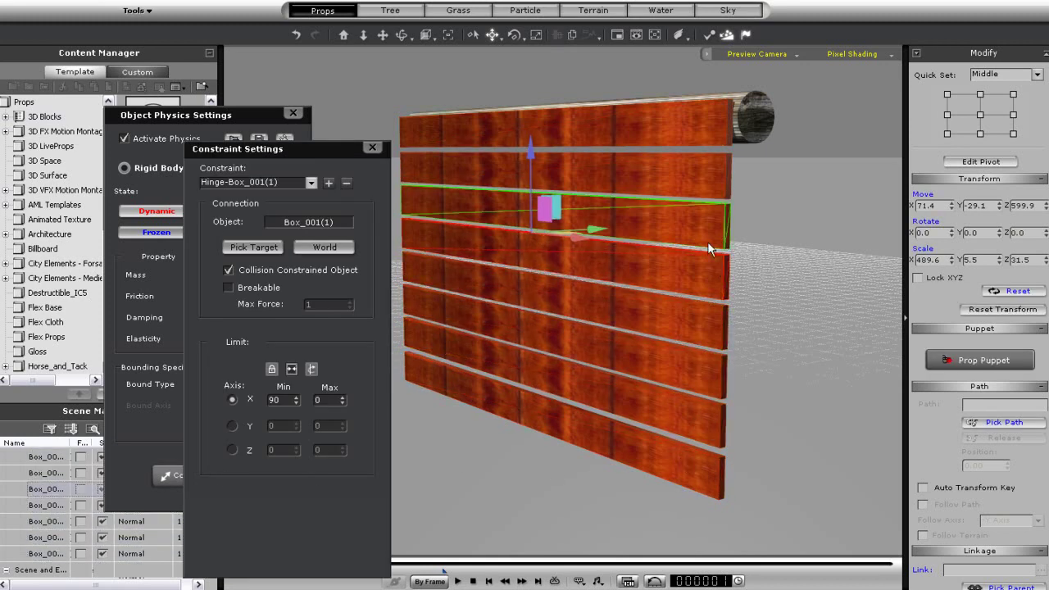
{"action": "left_click", "coordinate": [708, 175]}
{"action": "left_click", "coordinate": [709, 136]}
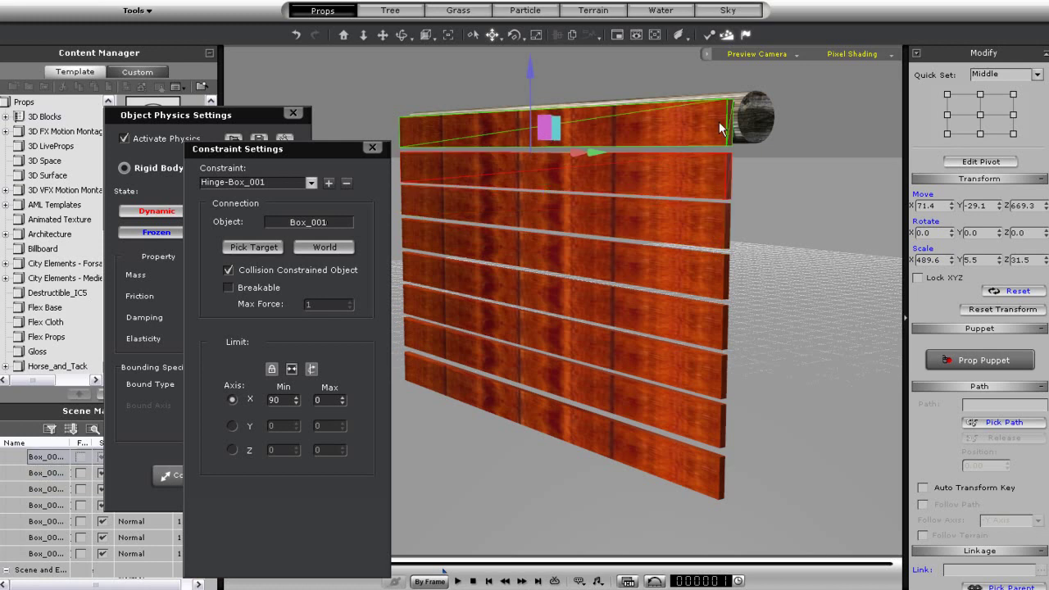
{"action": "left_click", "coordinate": [718, 128]}
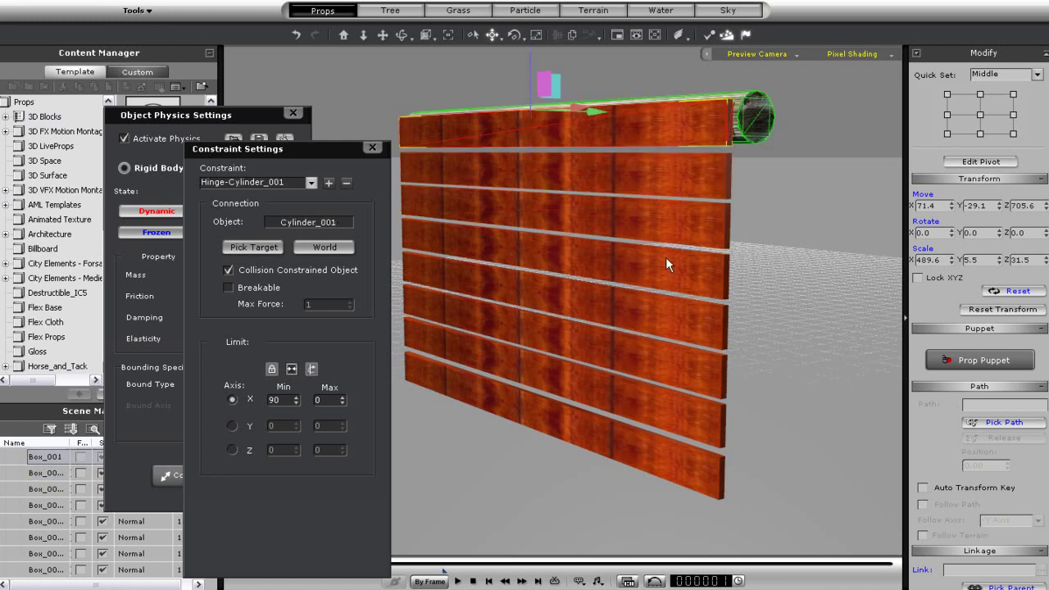
Frame the wall edge-on and play the simulation so the boards curl around the cylinder.
{"action": "mouse_move", "coordinate": [689, 256]}
{"action": "right_mouse_down"}
{"action": "mouse_move", "coordinate": [543, 269]}
{"action": "mouse_move", "coordinate": [698, 272]}
{"action": "right_mouse_up"}
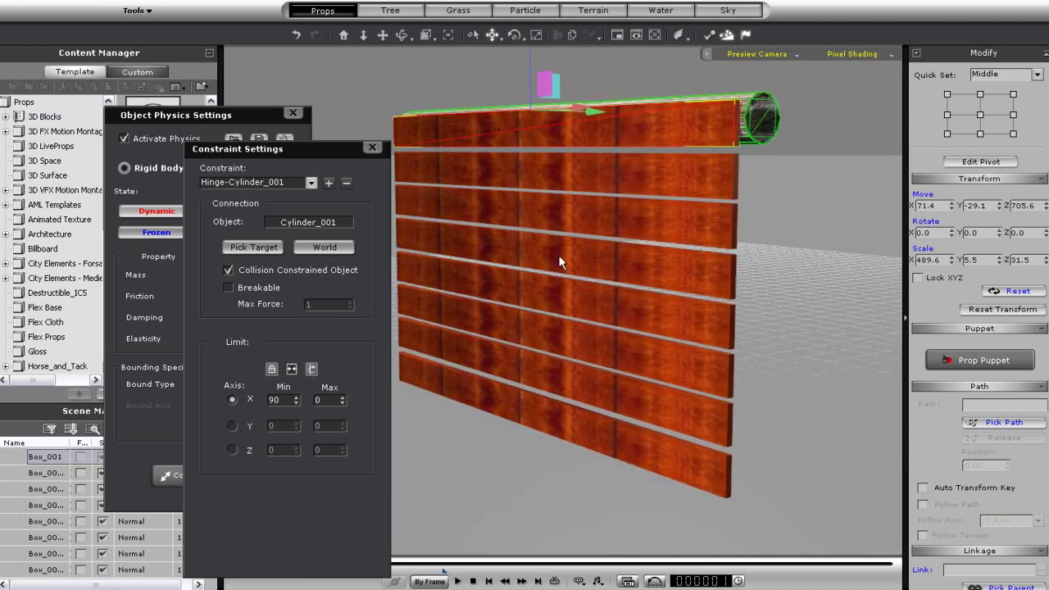
{"action": "middle_click_drag", "start_coordinate": [519, 526], "coordinate": [592, 413]}
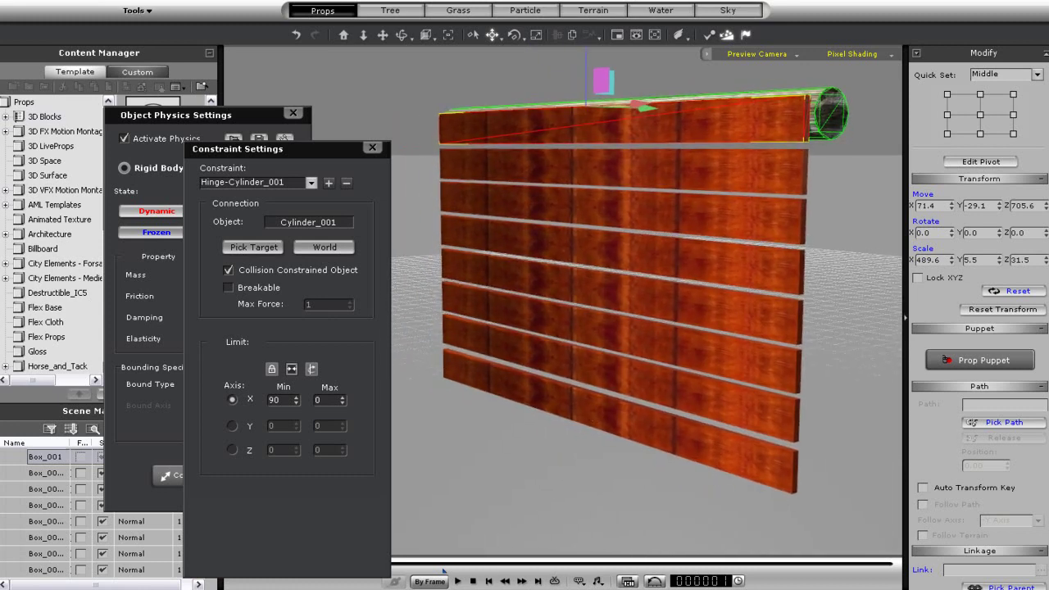
{"action": "left_click", "coordinate": [459, 581]}
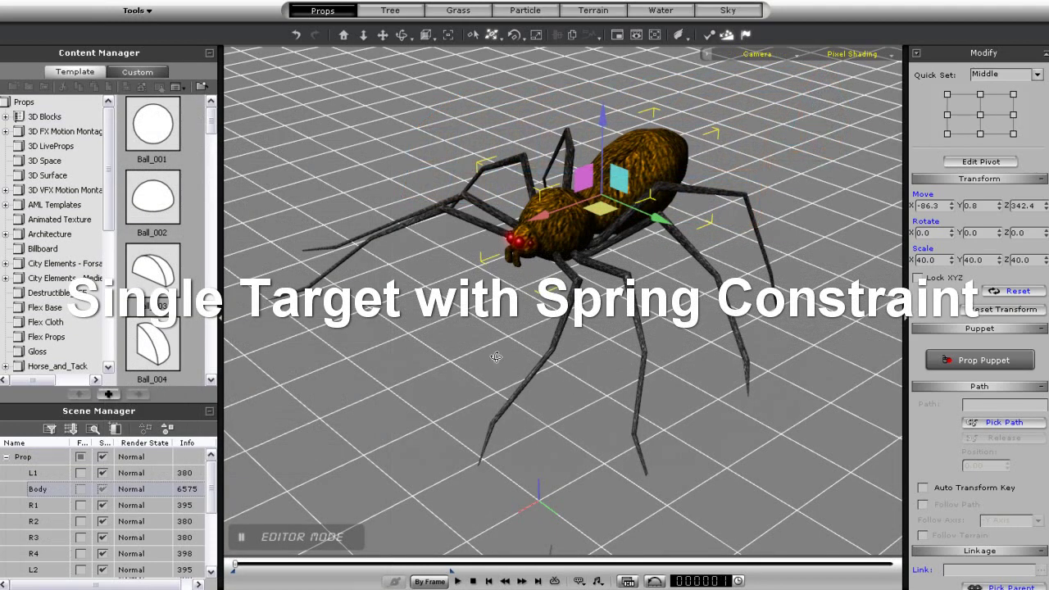
Preview the spider simulation, reset to frame 1, and select leg rows R3 through L4.
{"action": "right_click_drag", "start_coordinate": [496, 357], "coordinate": [503, 388]}
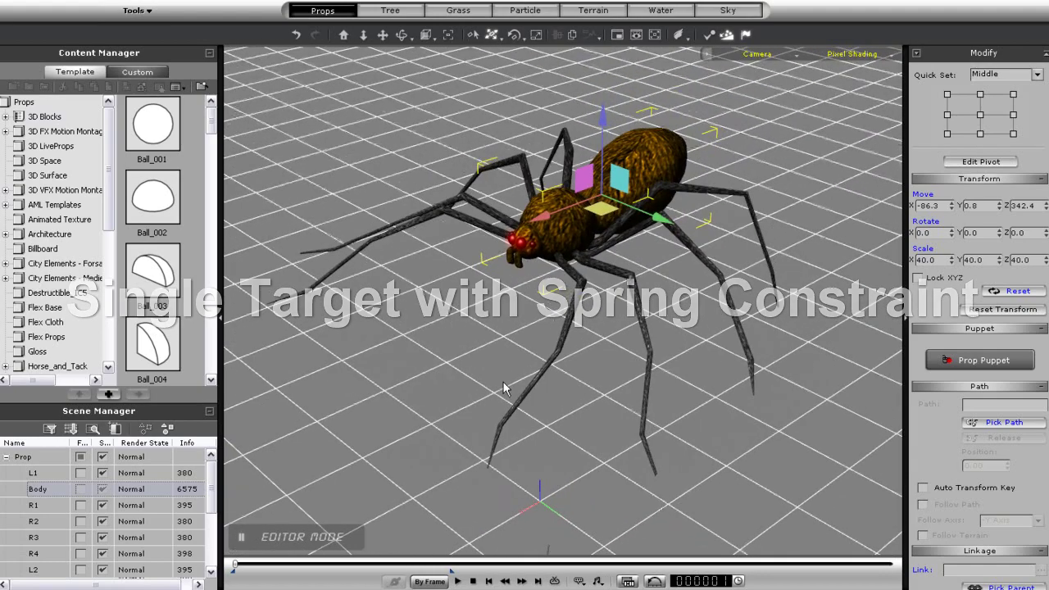
{"action": "middle_click_drag", "start_coordinate": [503, 389], "coordinate": [510, 356]}
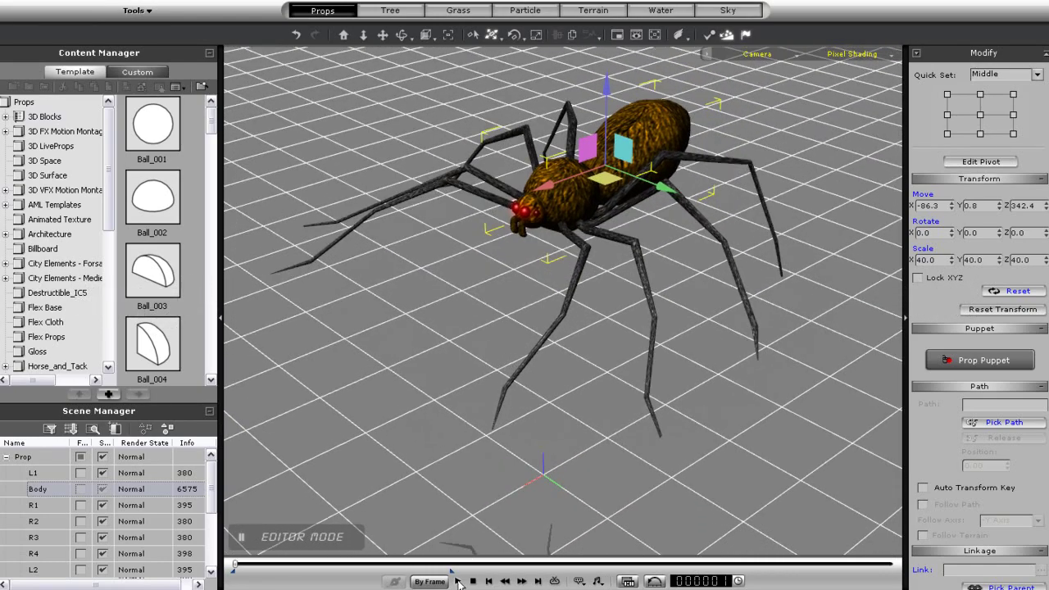
{"action": "left_click", "coordinate": [458, 581]}
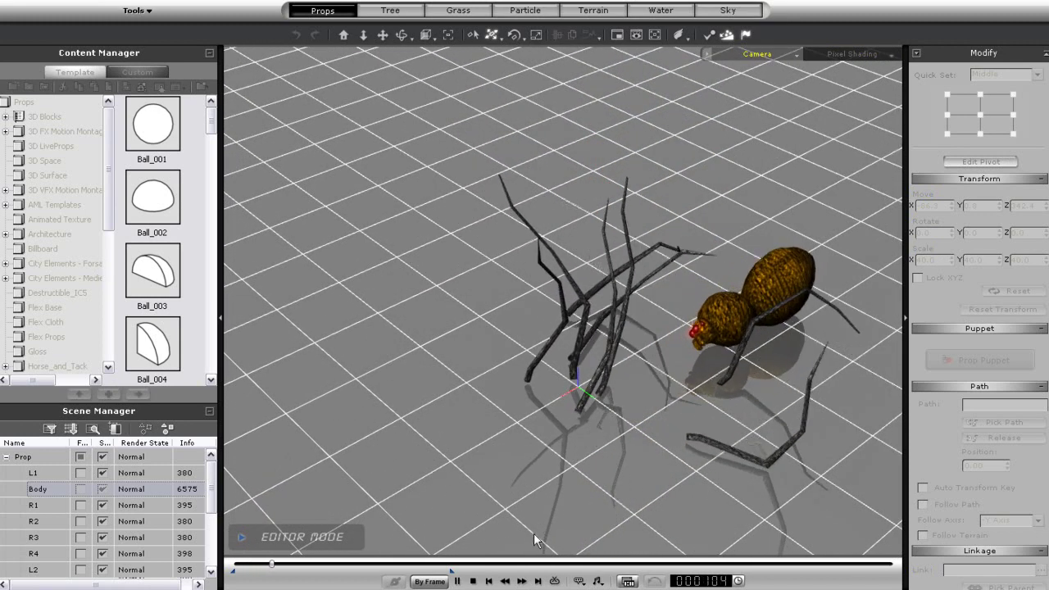
{"action": "left_click", "coordinate": [473, 581]}
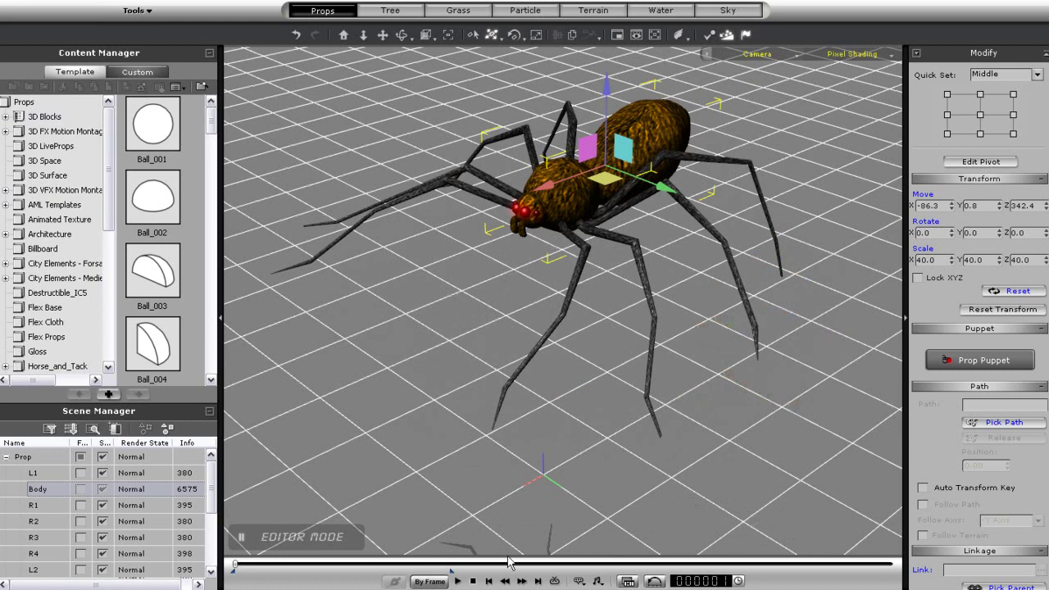
{"action": "left_click", "coordinate": [174, 525], "text": "shift"}
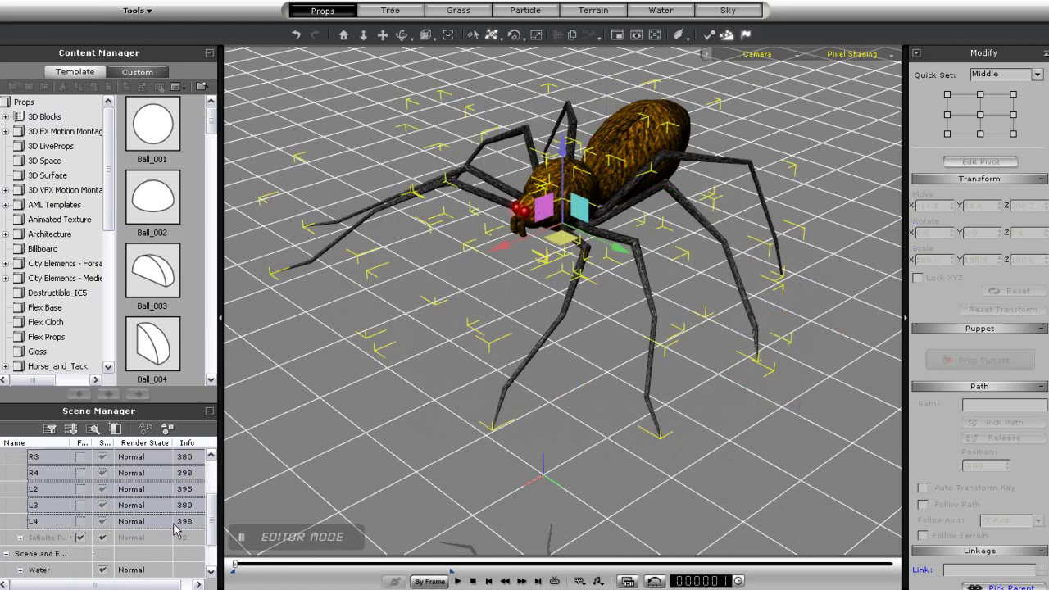
{"action": "scroll", "coordinate": [71, 501], "scroll_direction": "up", "scroll_amount": 2}
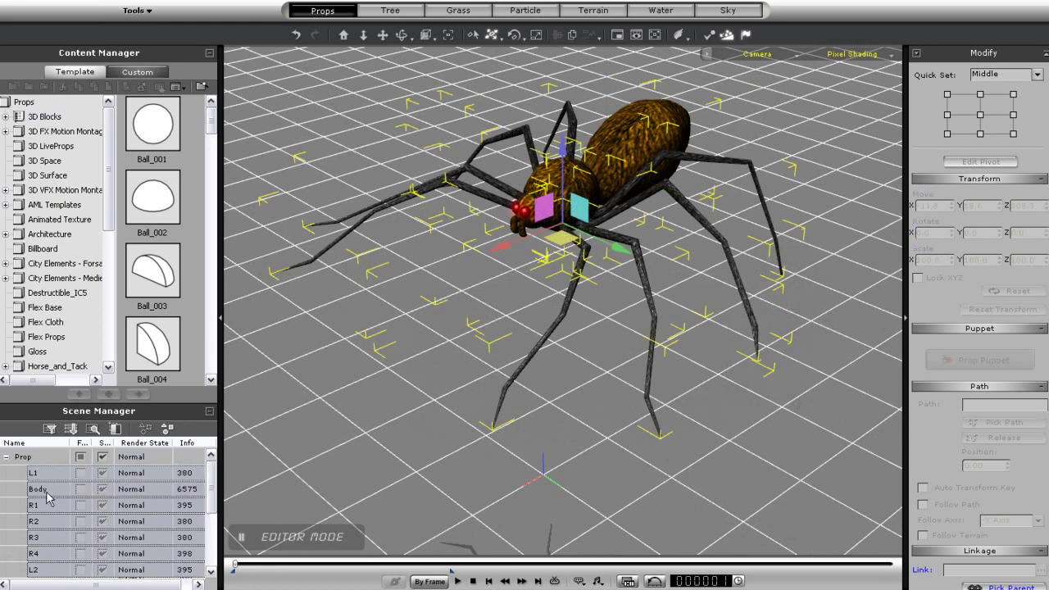
Deselect Body and add a Spring constraint to the spider's leg parts.
{"action": "left_click", "coordinate": [50, 489], "text": "ctrl"}
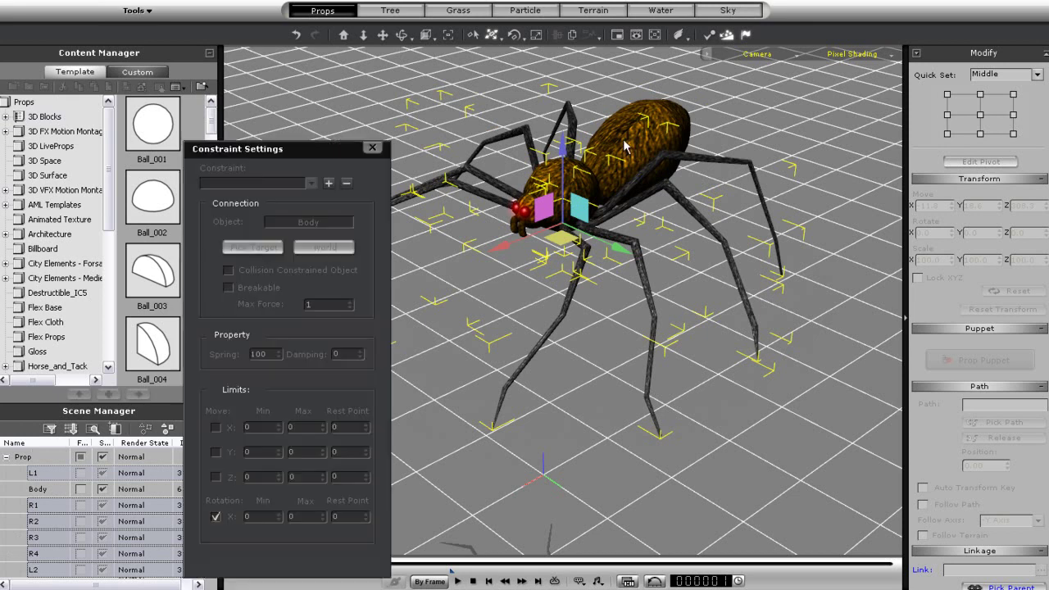
{"action": "left_click", "coordinate": [329, 182]}
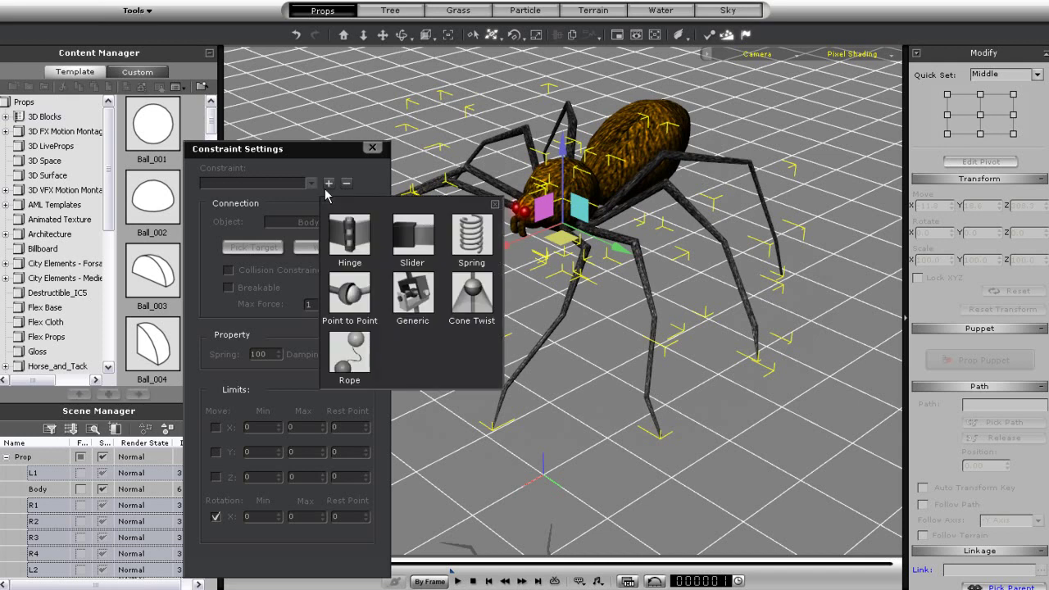
{"action": "left_click", "coordinate": [472, 236]}
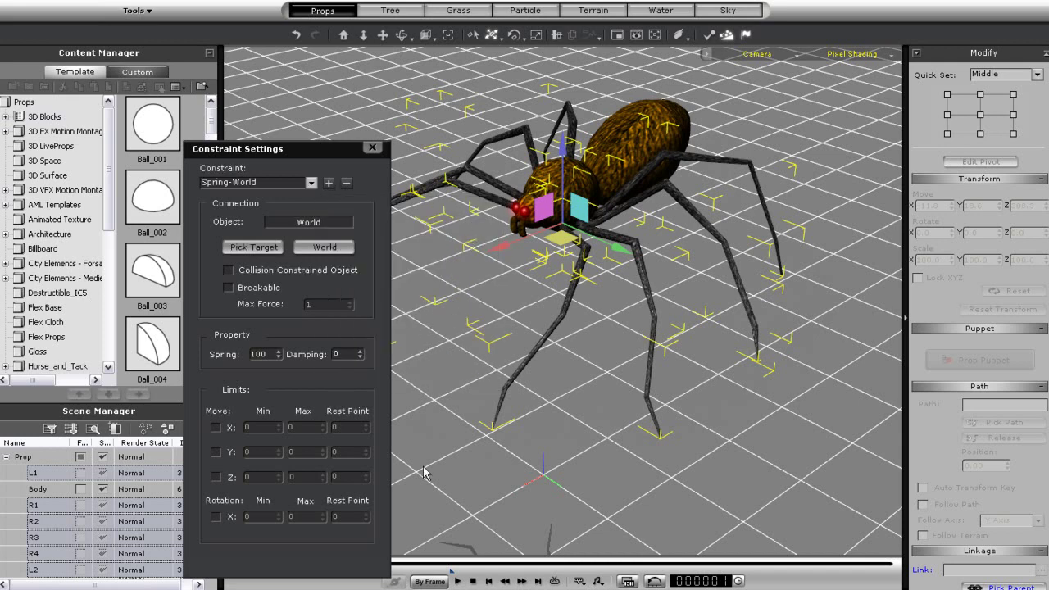
Test the spring, set its target to the spider's Body, and switch to Rotate.
{"action": "left_click", "coordinate": [458, 580]}
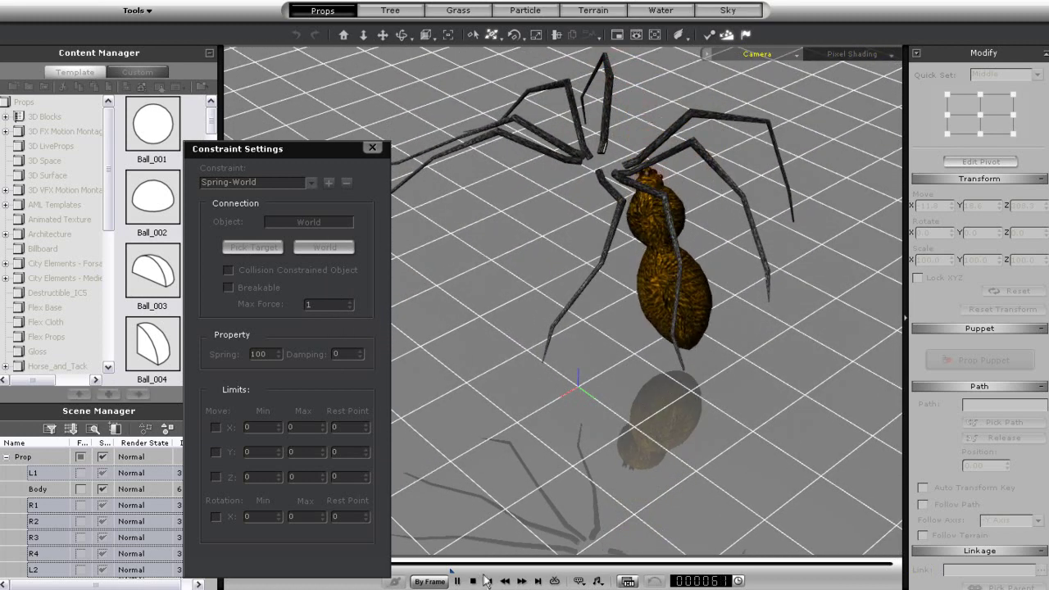
{"action": "left_click", "coordinate": [474, 581]}
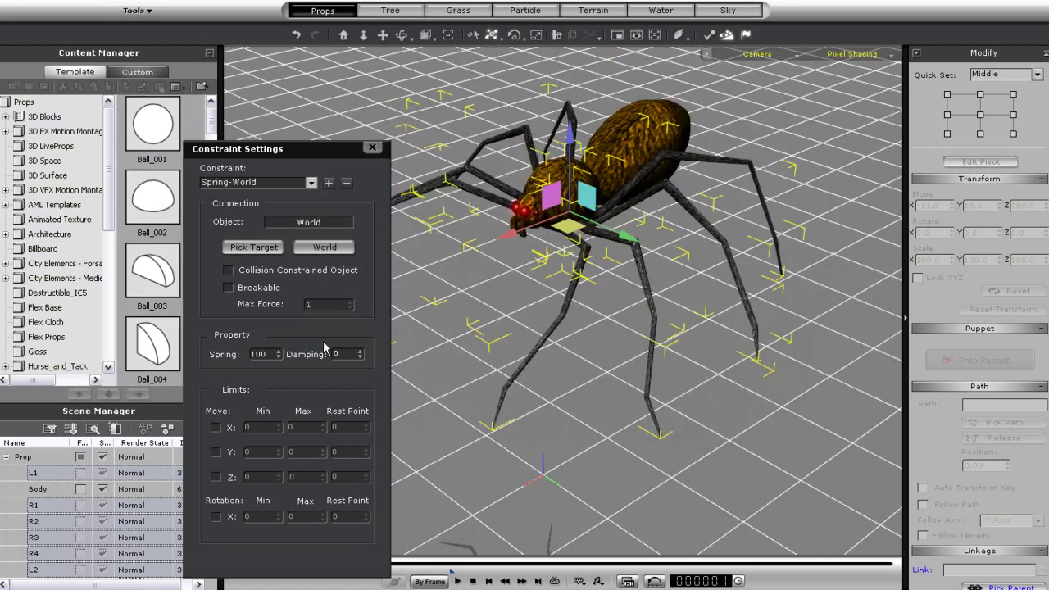
{"action": "left_click", "coordinate": [255, 248]}
{"action": "key", "text": "e"}
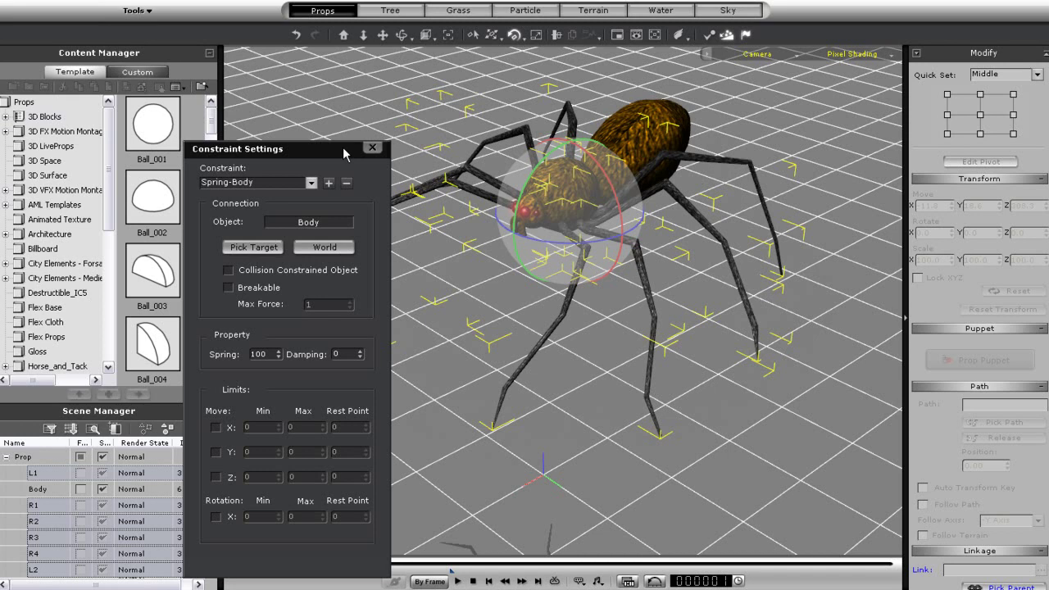
Close the constraint settings, select only leg L1, and toggle Move then Rotate.
{"action": "left_click", "coordinate": [373, 148]}
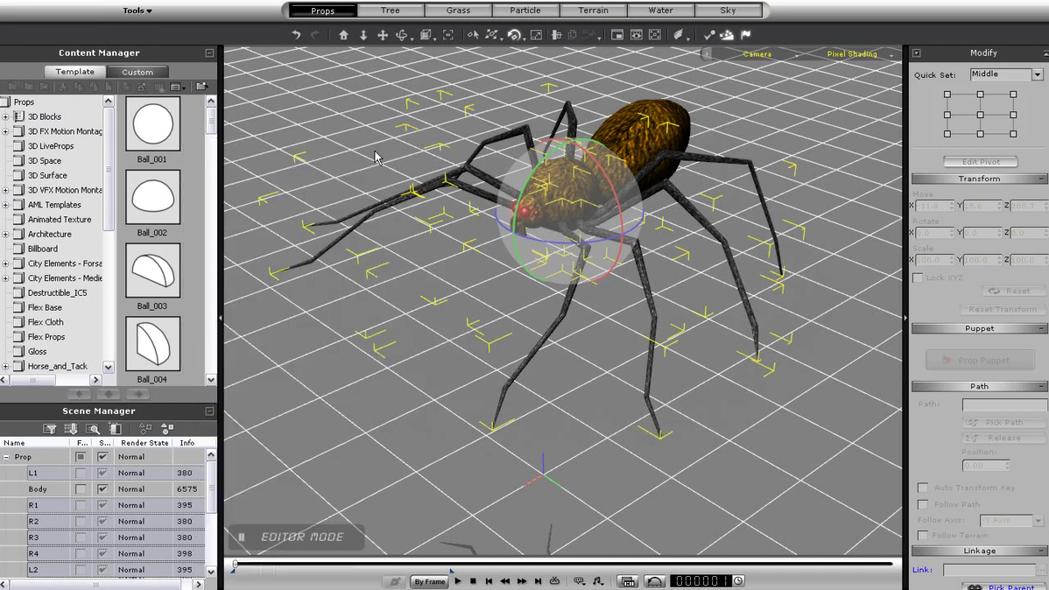
{"action": "left_click", "coordinate": [48, 474]}
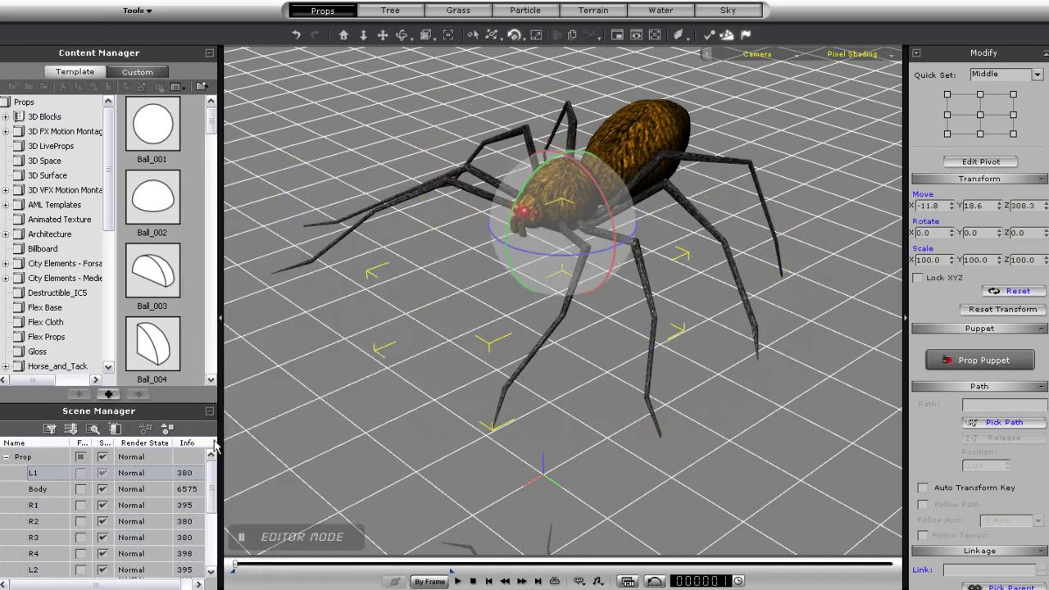
{"action": "scroll", "coordinate": [590, 414], "scroll_direction": "up", "scroll_amount": 10}
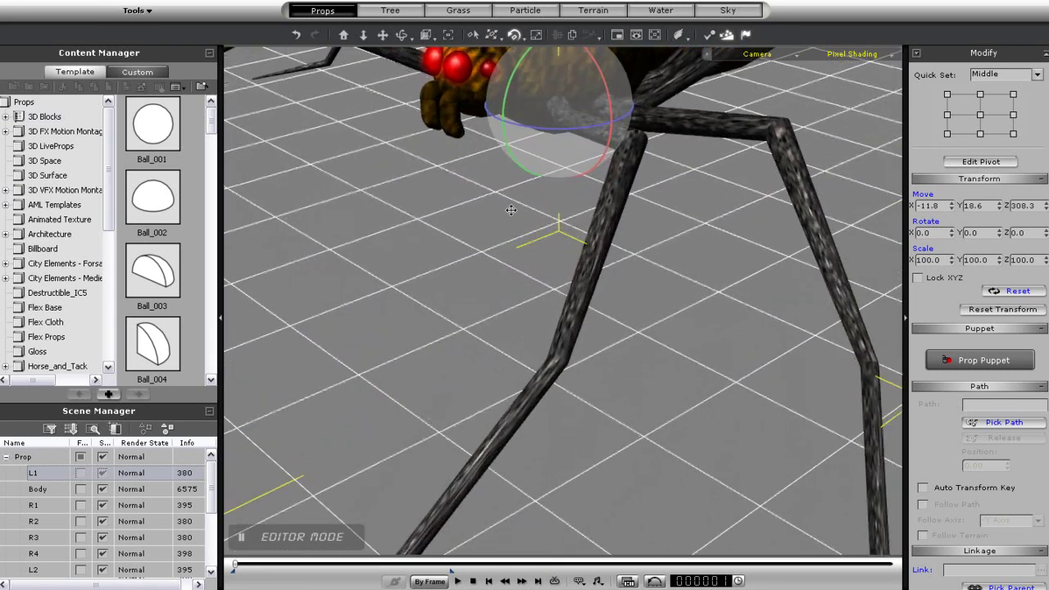
{"action": "scroll", "coordinate": [510, 209], "scroll_direction": "down", "scroll_amount": 6}
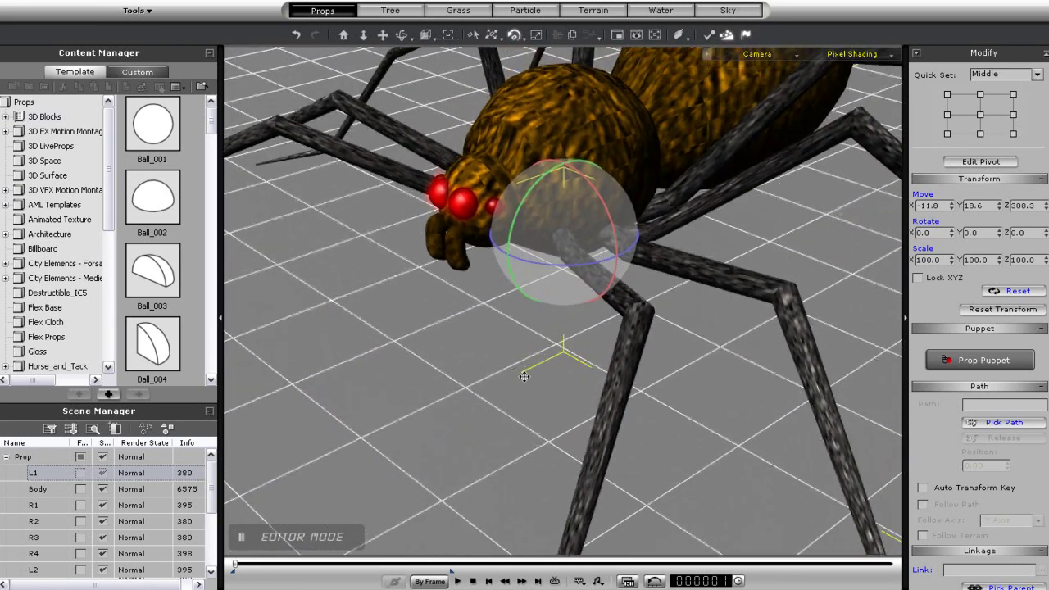
{"action": "key", "text": "w"}
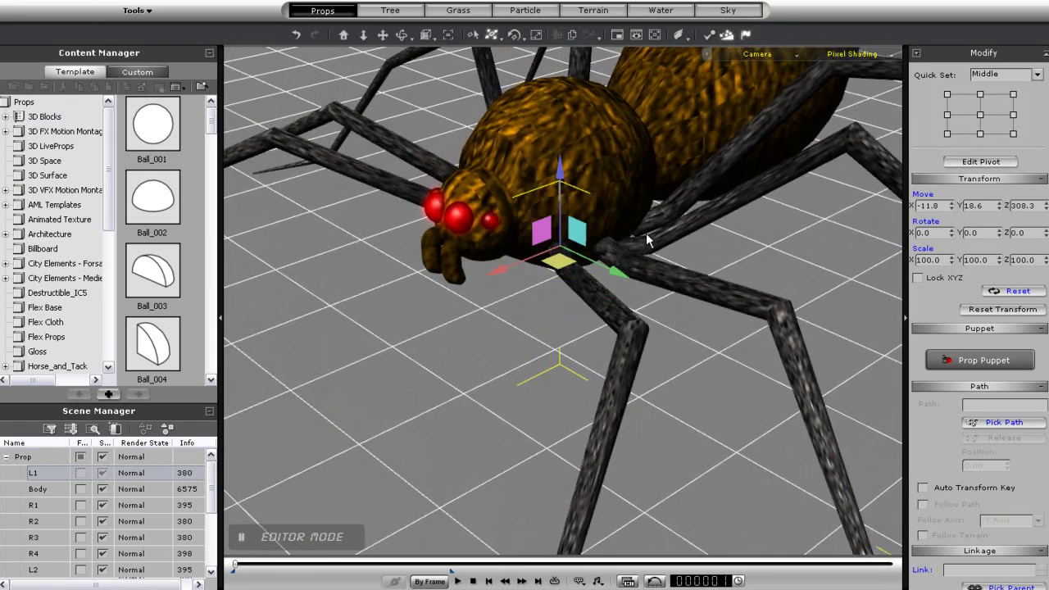
{"action": "key", "text": "e"}
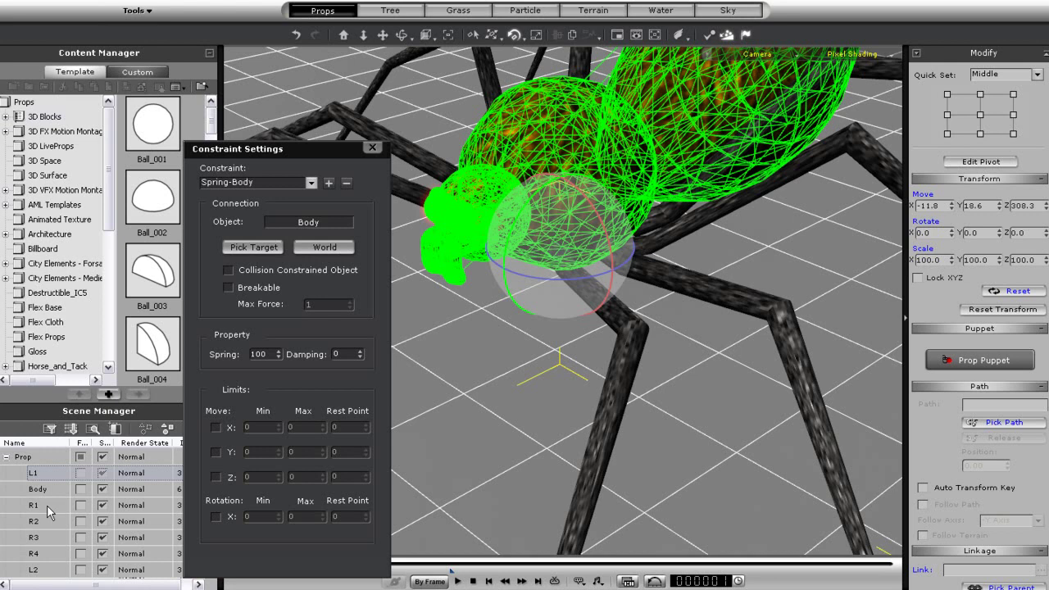
Select legs R1–R4, L2, L3 and L4 together in the Scene Manager.
{"action": "left_click", "coordinate": [42, 502]}
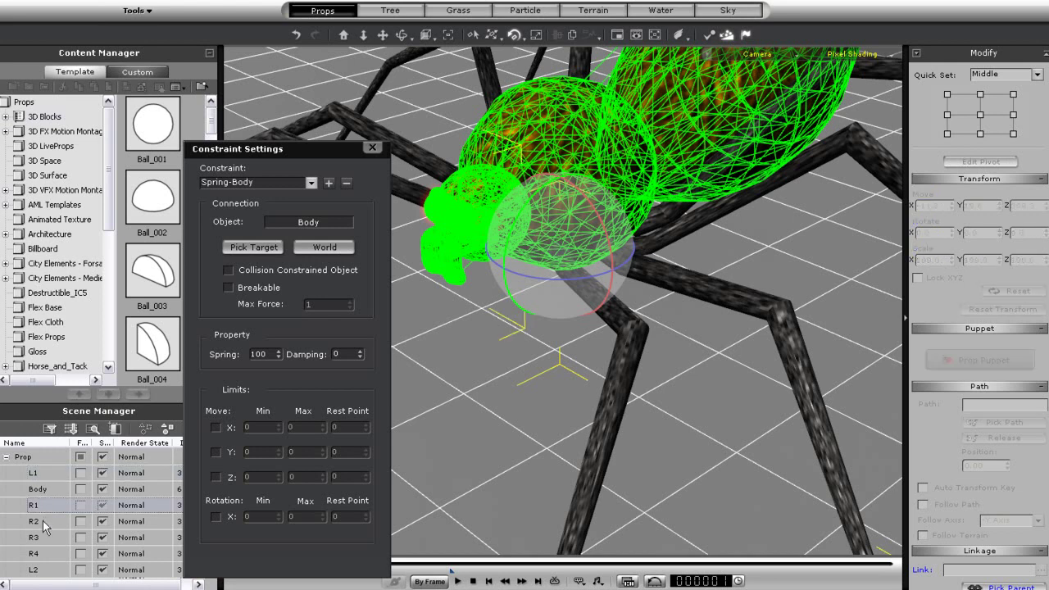
{"action": "left_click", "coordinate": [43, 521], "text": "ctrl"}
{"action": "left_click", "coordinate": [51, 538], "text": "ctrl"}
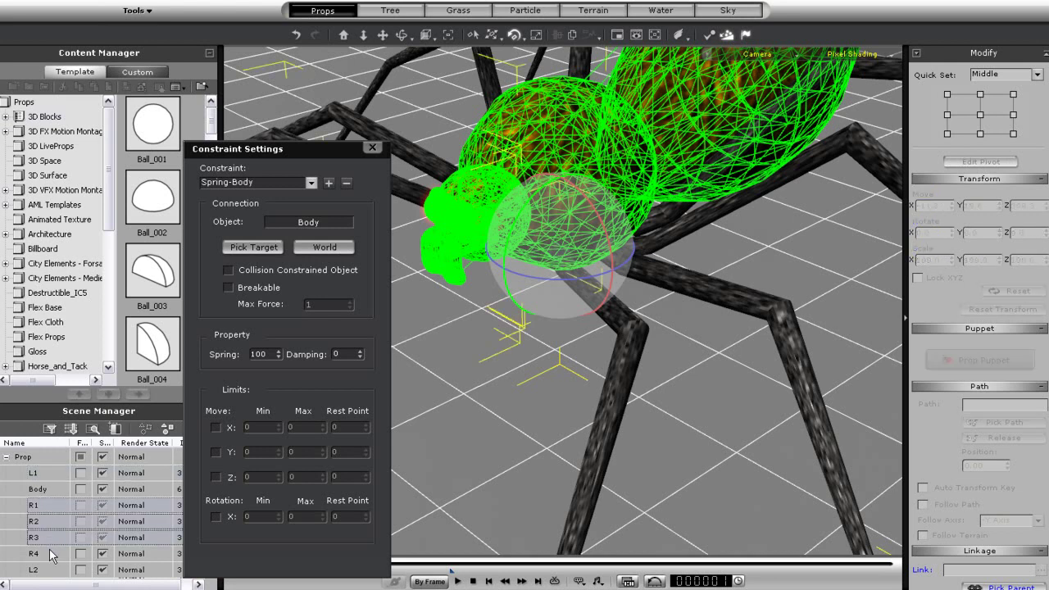
{"action": "left_click", "coordinate": [49, 554], "text": "ctrl"}
{"action": "left_click", "coordinate": [45, 566], "text": "ctrl"}
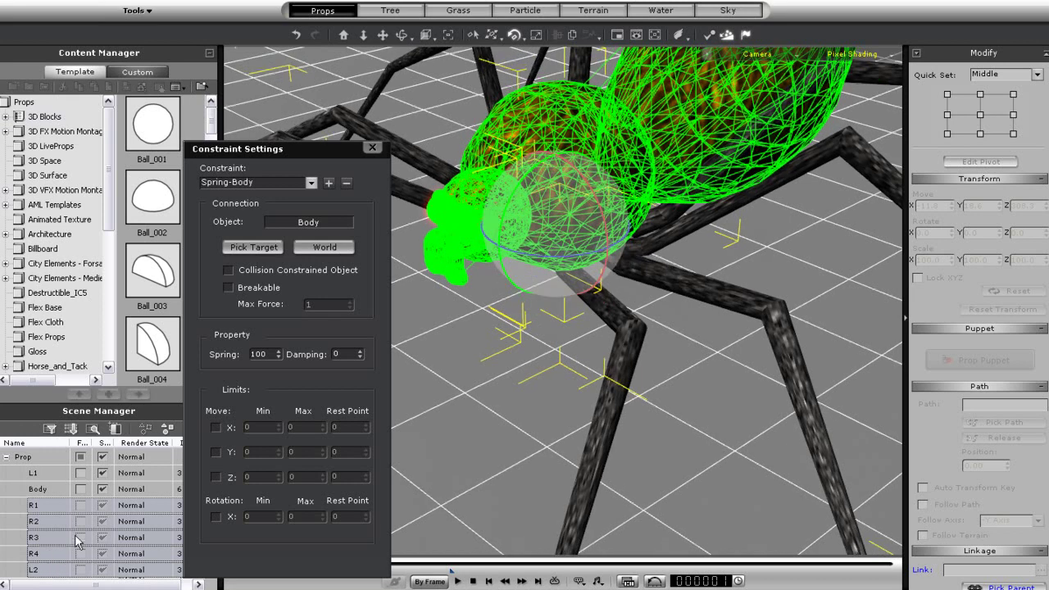
{"action": "left_click_drag", "start_coordinate": [275, 147], "coordinate": [304, 144]}
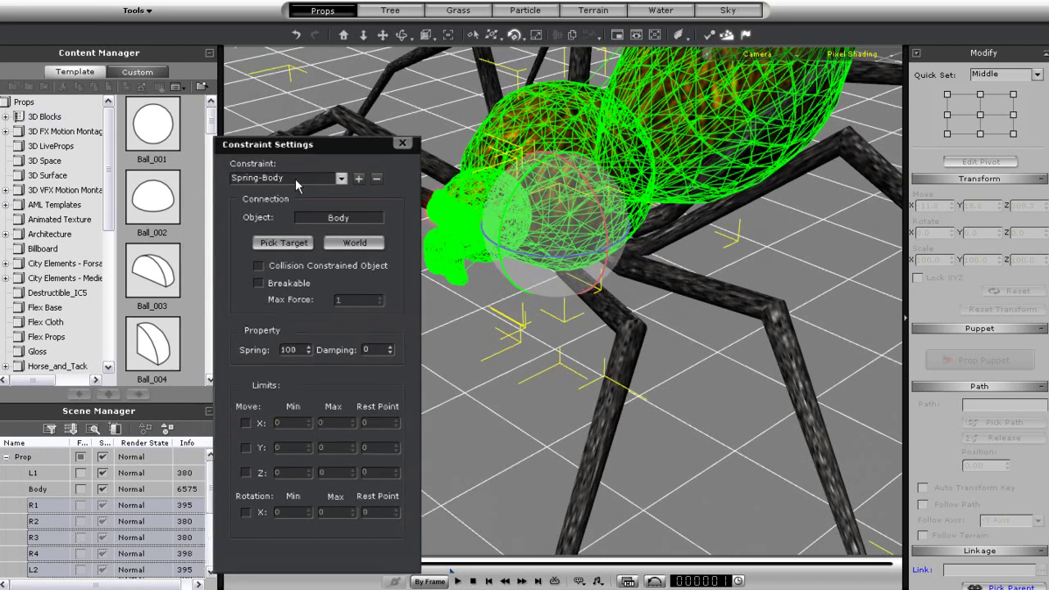
{"action": "scroll", "coordinate": [212, 478], "scroll_direction": "down", "scroll_amount": 2}
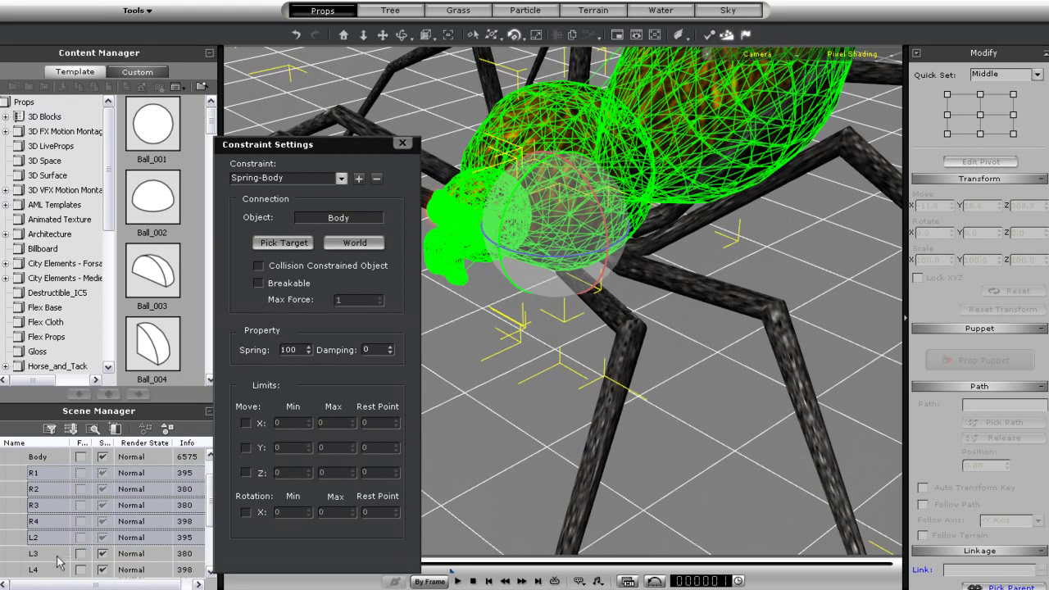
{"action": "left_click", "coordinate": [51, 553], "text": "ctrl"}
{"action": "left_click", "coordinate": [45, 570], "text": "ctrl"}
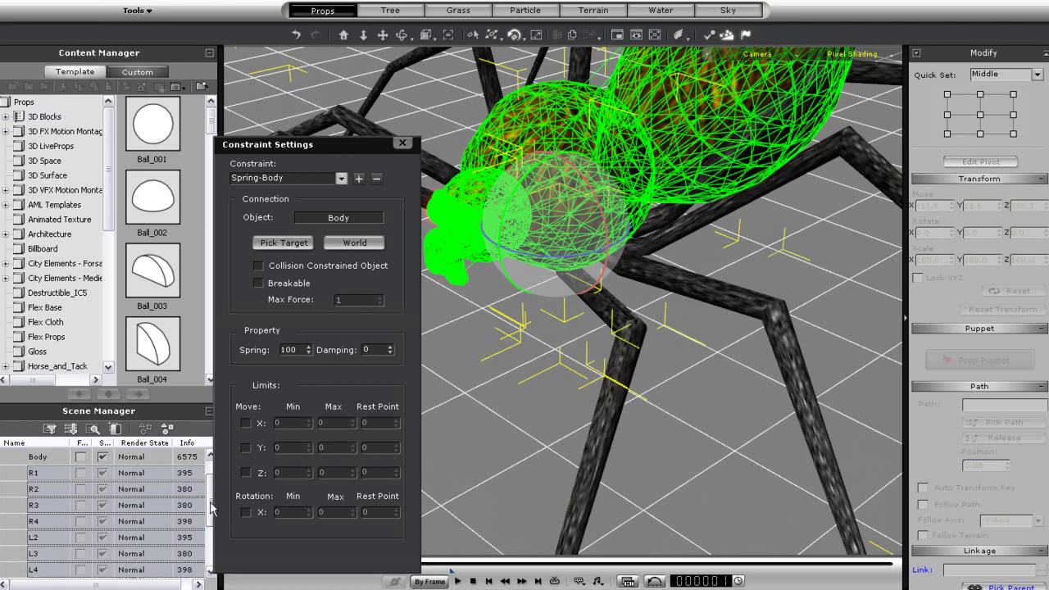
{"action": "scroll", "coordinate": [212, 508], "scroll_direction": "down", "scroll_amount": 1}
{"action": "scroll", "coordinate": [211, 508], "scroll_direction": "up", "scroll_amount": 3}
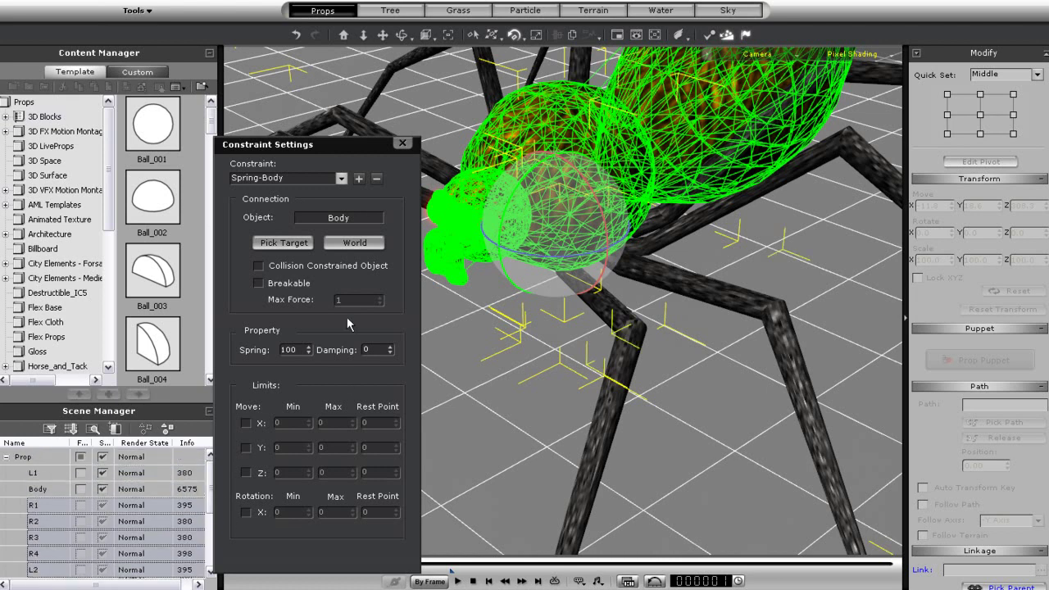
Enable the Rotation X limit from -180 to 180 and test the spider falling onto the grid.
{"action": "left_click", "coordinate": [245, 513]}
{"action": "scroll", "coordinate": [585, 262], "scroll_direction": "down", "scroll_amount": 10}
{"action": "right_click_drag", "start_coordinate": [606, 408], "coordinate": [646, 395]}
{"action": "left_click", "coordinate": [457, 581]}
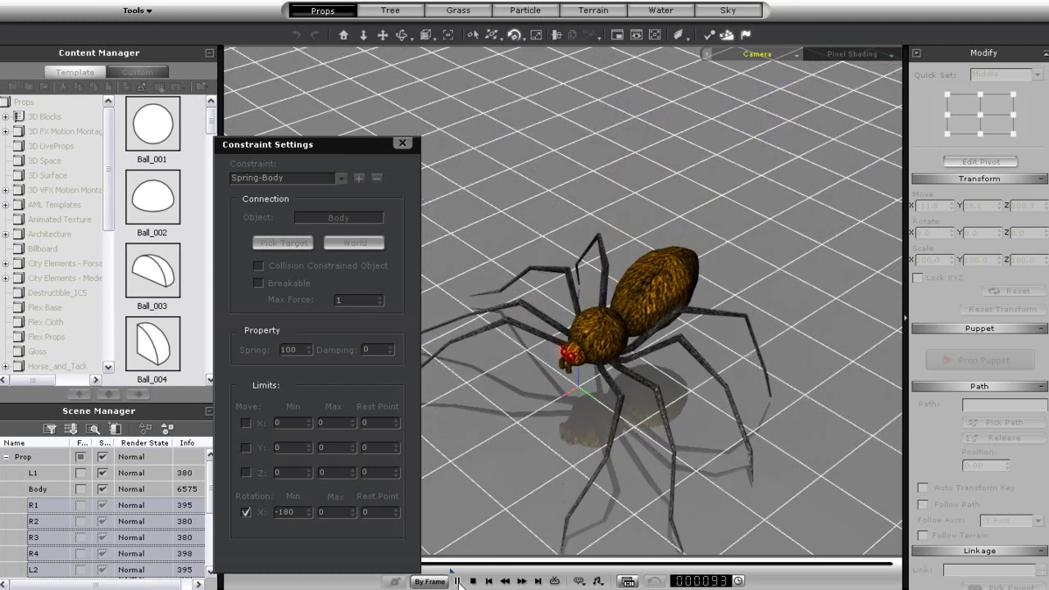
{"action": "left_click", "coordinate": [473, 580]}
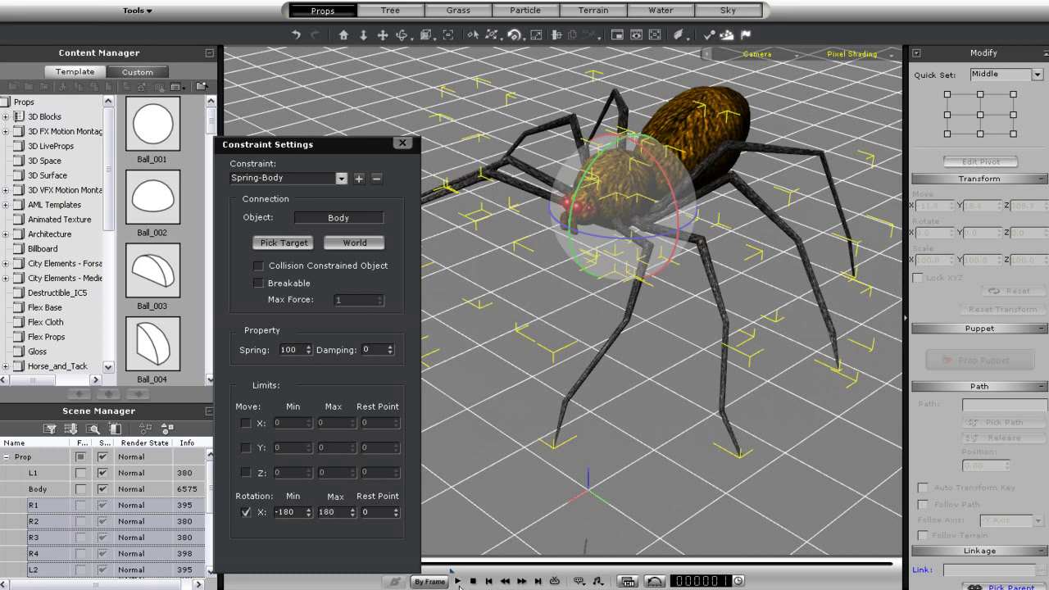
{"action": "left_click", "coordinate": [457, 580]}
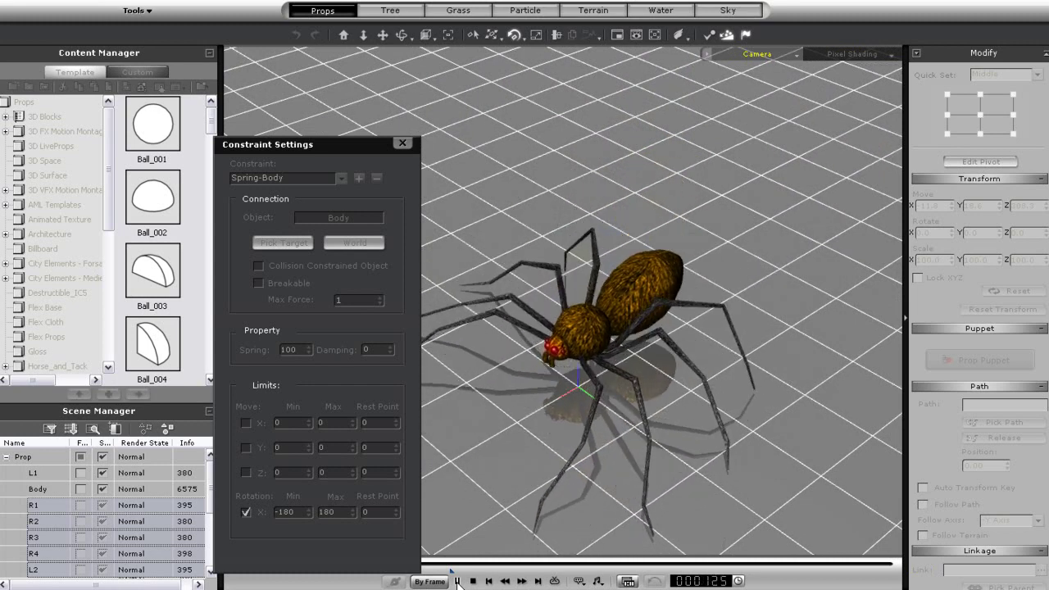
Stop the simulation and retarget the existing World rope to the red balloon.
{"action": "left_click", "coordinate": [486, 581]}
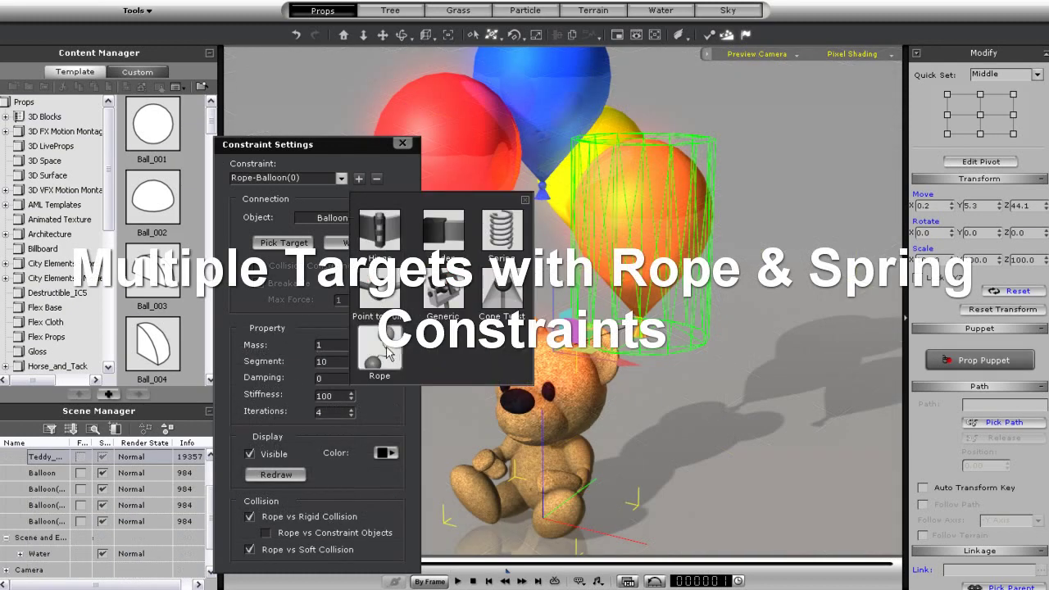
{"action": "left_click", "coordinate": [355, 243]}
{"action": "left_click", "coordinate": [284, 242]}
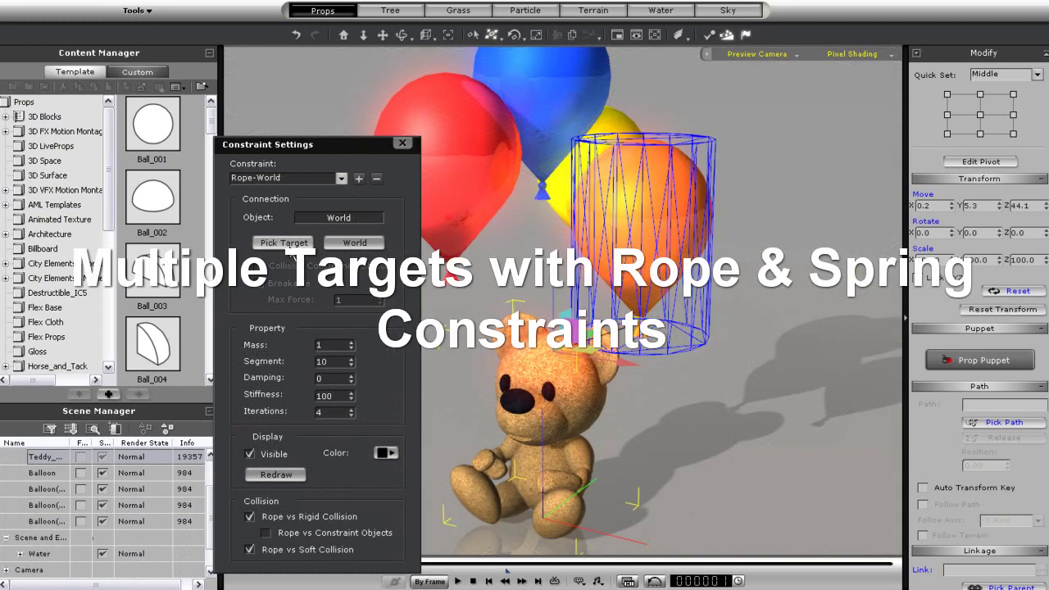
{"action": "left_click", "coordinate": [445, 163]}
Add two more Rope constraints targeting the blue and yellow balloons.
{"action": "left_click", "coordinate": [359, 177]}
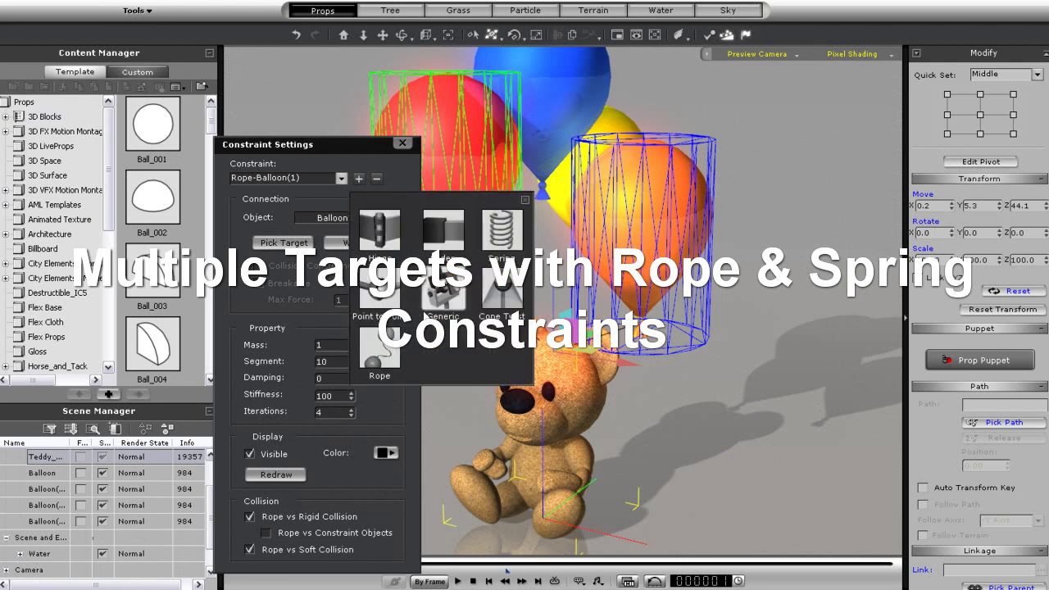
{"action": "left_click", "coordinate": [383, 344]}
{"action": "left_click", "coordinate": [297, 249]}
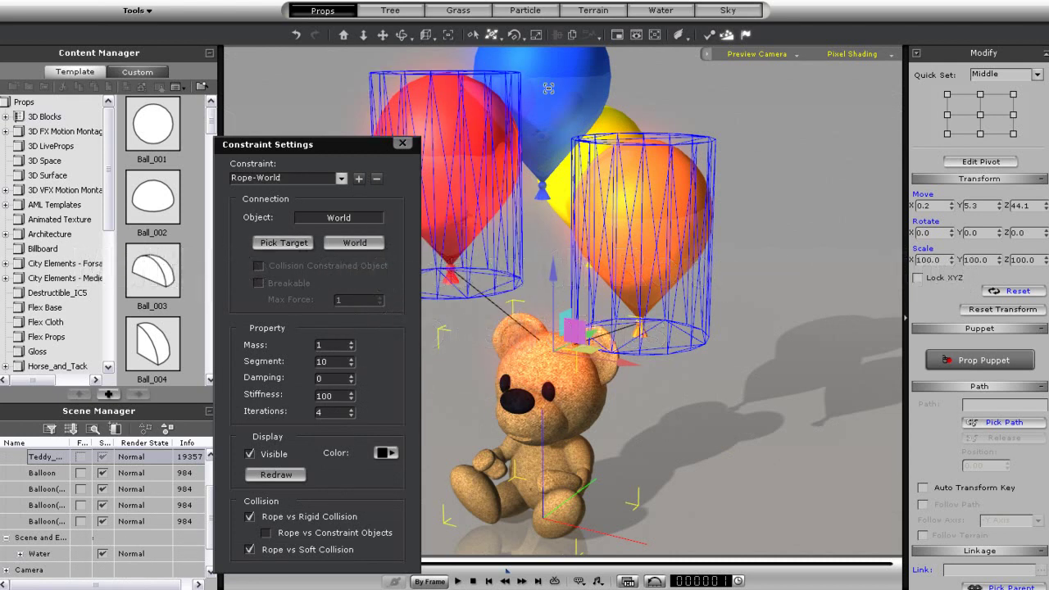
{"action": "left_click", "coordinate": [548, 88]}
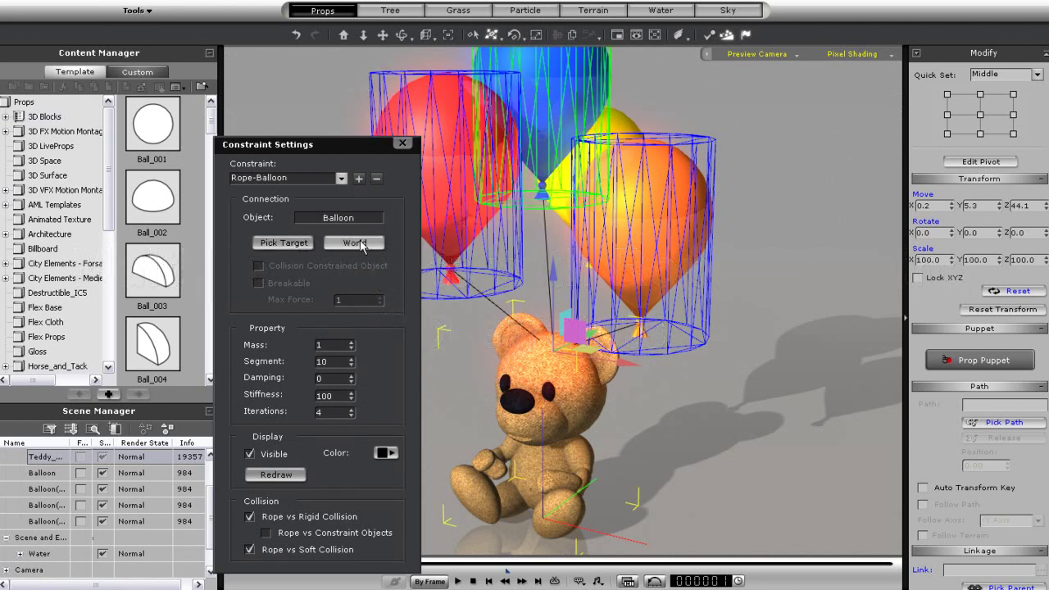
{"action": "left_click", "coordinate": [359, 178]}
{"action": "left_click", "coordinate": [380, 348]}
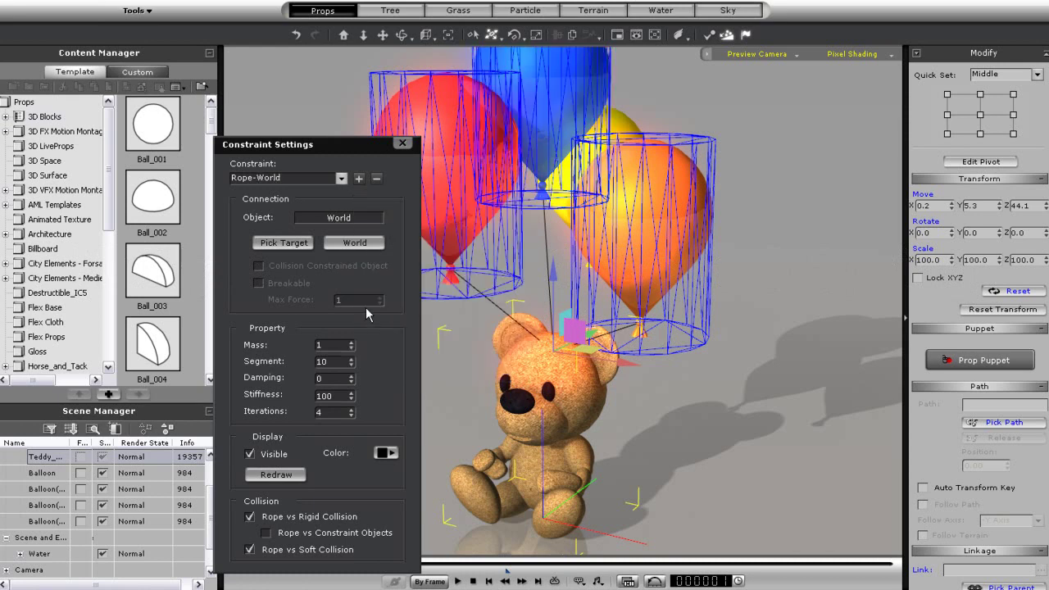
{"action": "left_click", "coordinate": [284, 242]}
{"action": "left_click", "coordinate": [616, 123]}
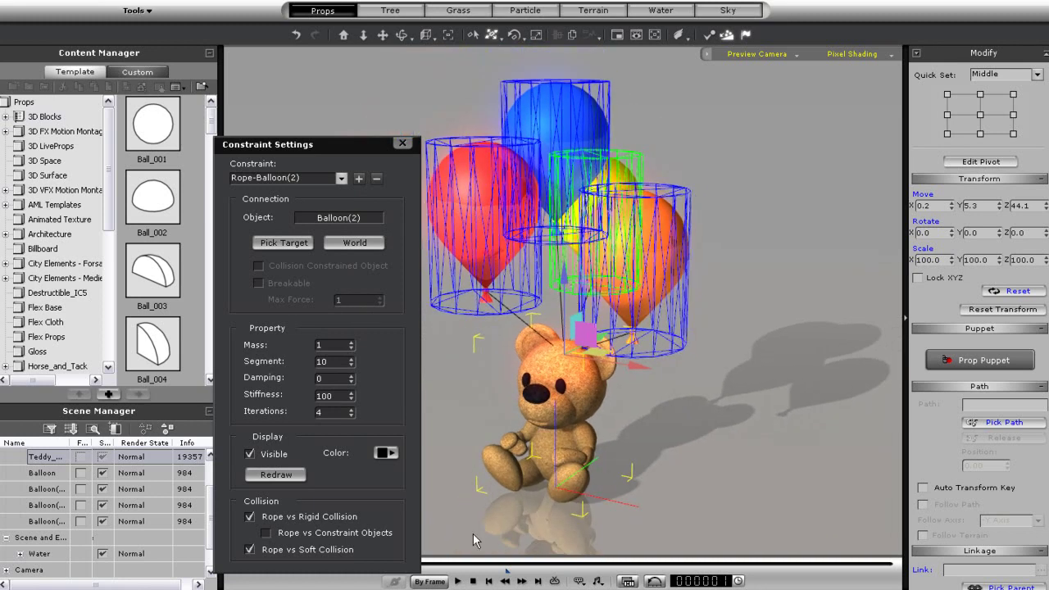
Test the balloons, change world gravity Z from -9.8 to 9, then replay to watch the teddy rise.
{"action": "left_click", "coordinate": [457, 581]}
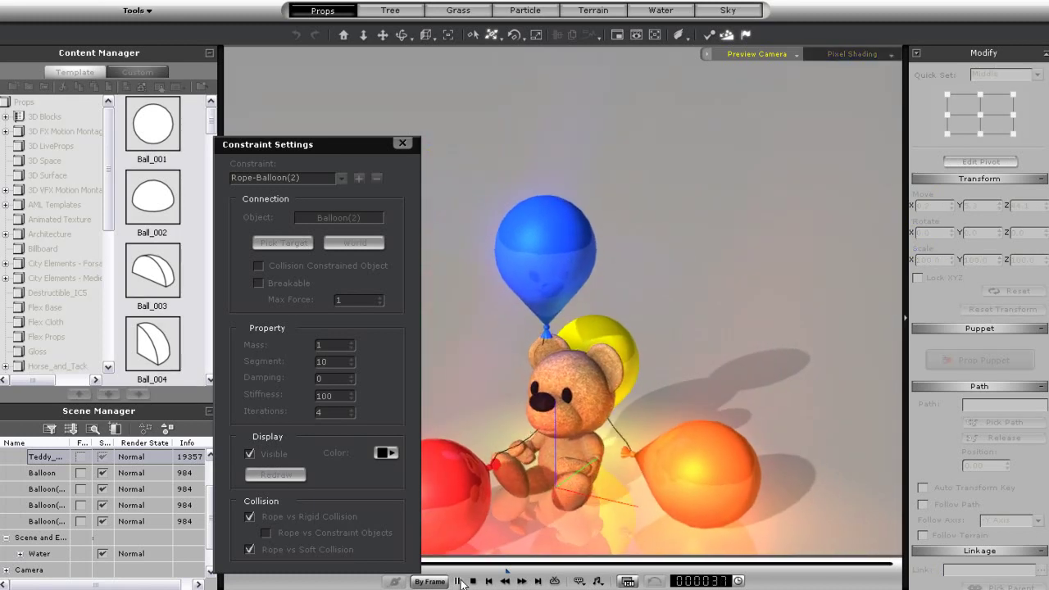
{"action": "left_click", "coordinate": [472, 581]}
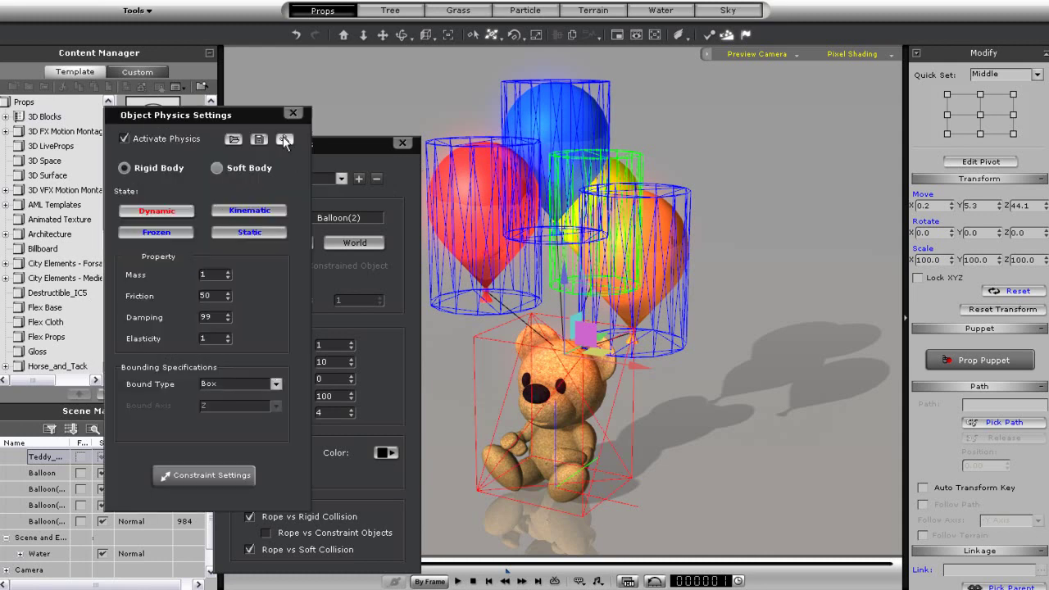
{"action": "left_click", "coordinate": [285, 140]}
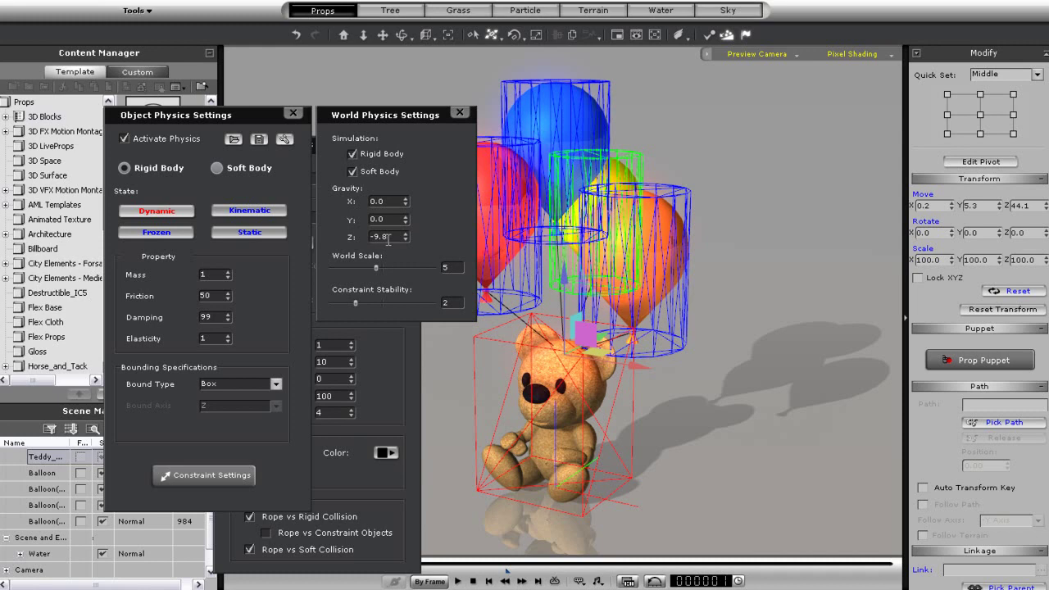
{"action": "left_click_drag", "start_coordinate": [389, 237], "coordinate": [332, 230]}
{"action": "type", "text": "9"}
{"action": "left_click", "coordinate": [461, 112]}
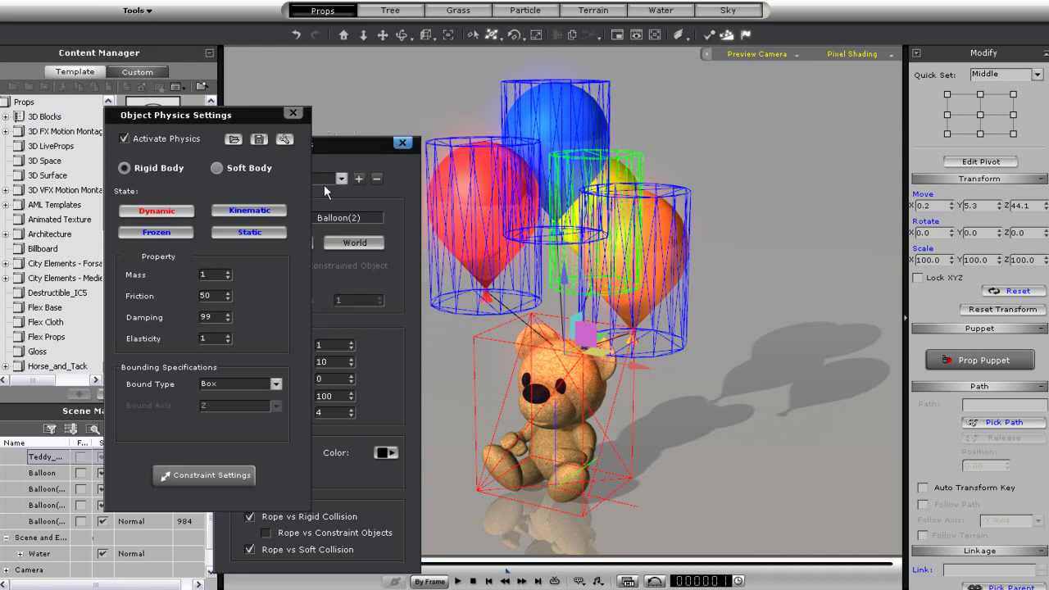
{"action": "left_click", "coordinate": [458, 580]}
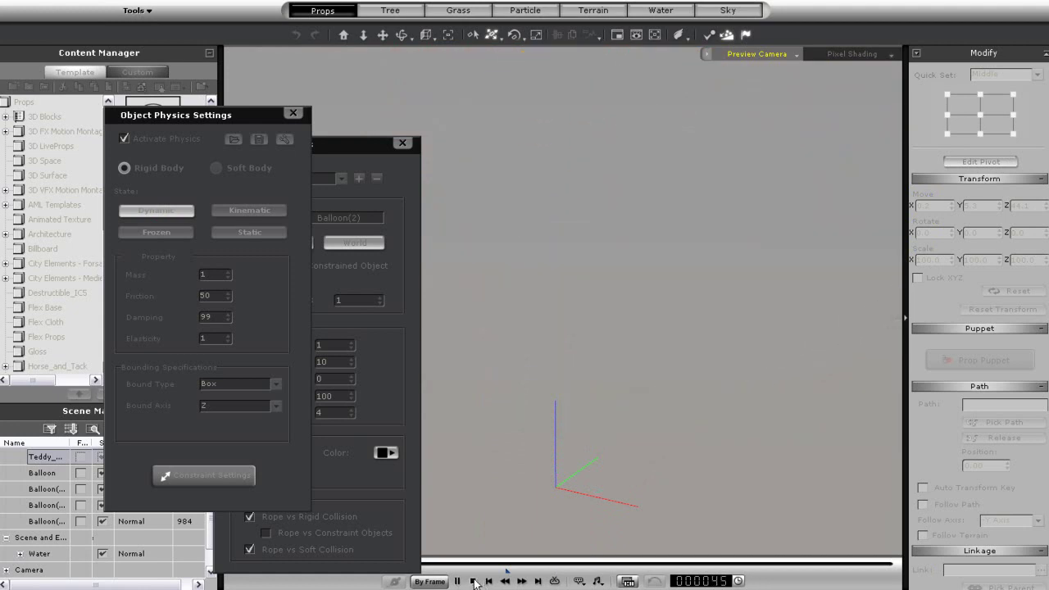
{"action": "left_click", "coordinate": [473, 581]}
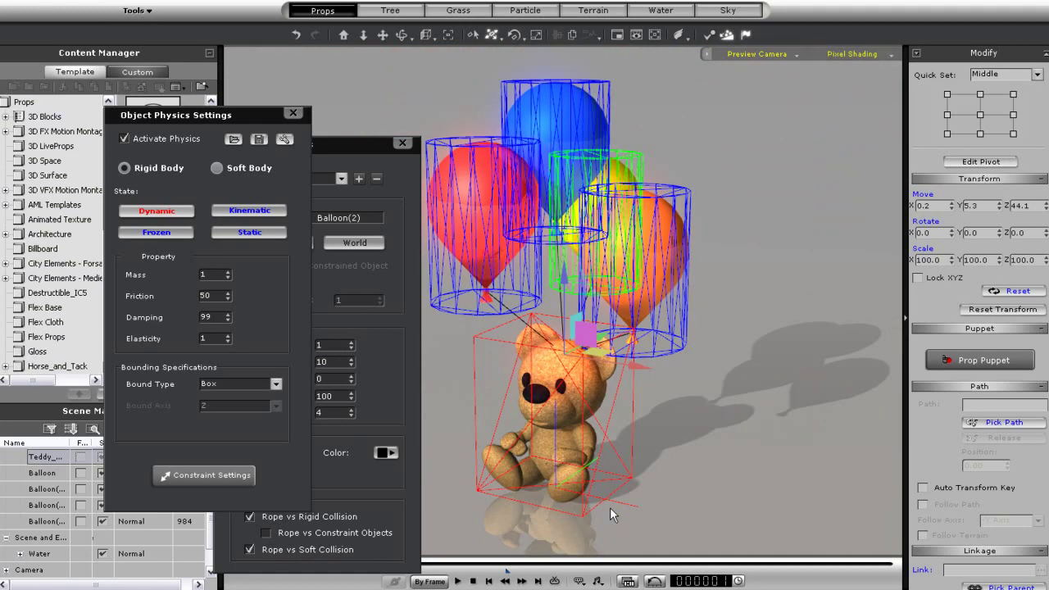
Add a Spring-World constraint to the teddy with Z limits Min 2, Max 0, Rest 1, and test it.
{"action": "left_click", "coordinate": [292, 113]}
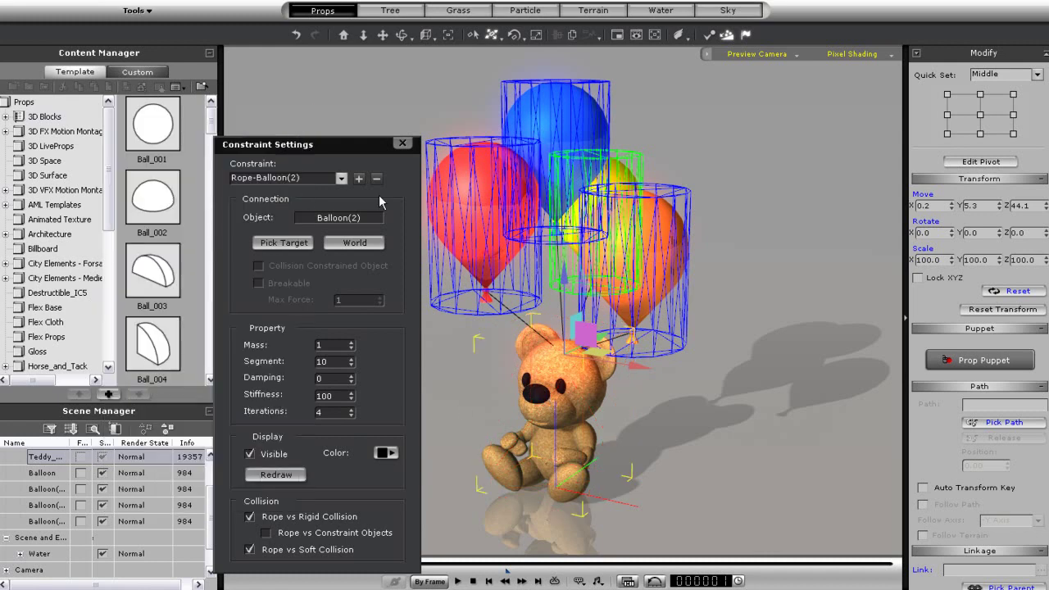
{"action": "left_click", "coordinate": [359, 178]}
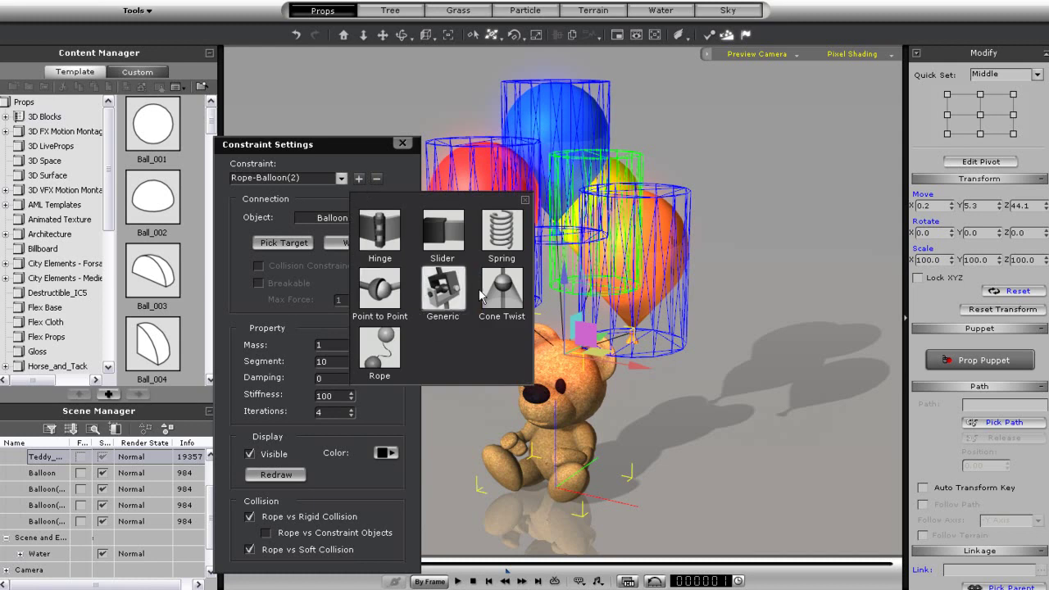
{"action": "left_click", "coordinate": [501, 233]}
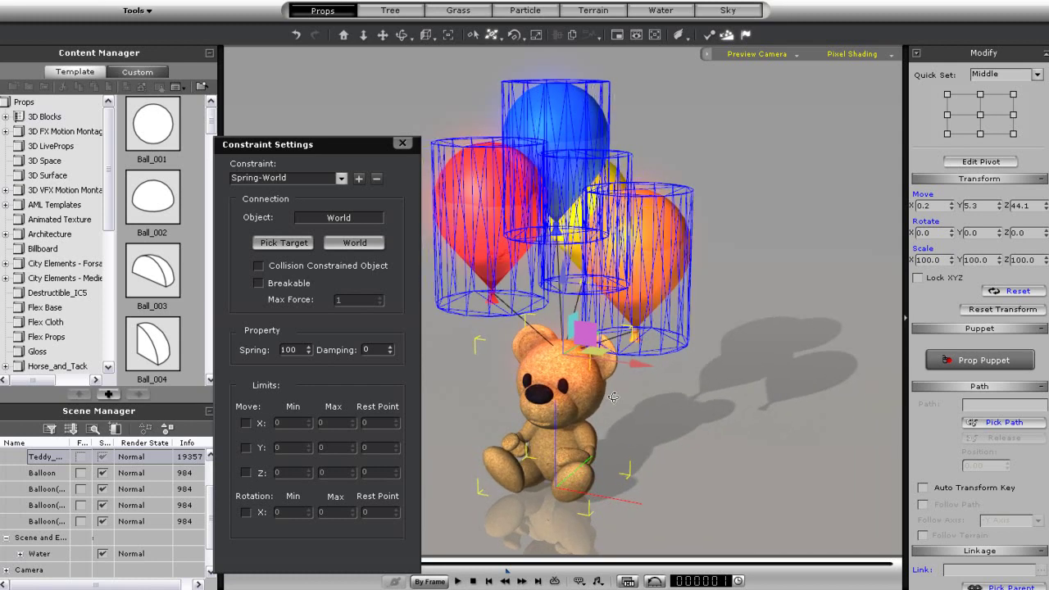
{"action": "left_click", "coordinate": [246, 472]}
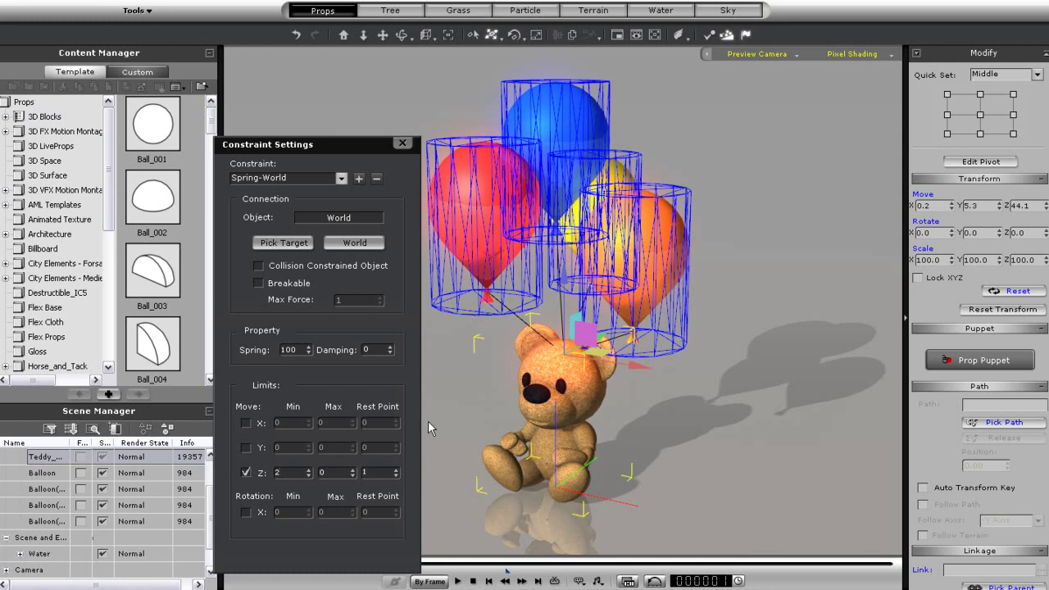
{"action": "left_click", "coordinate": [456, 580]}
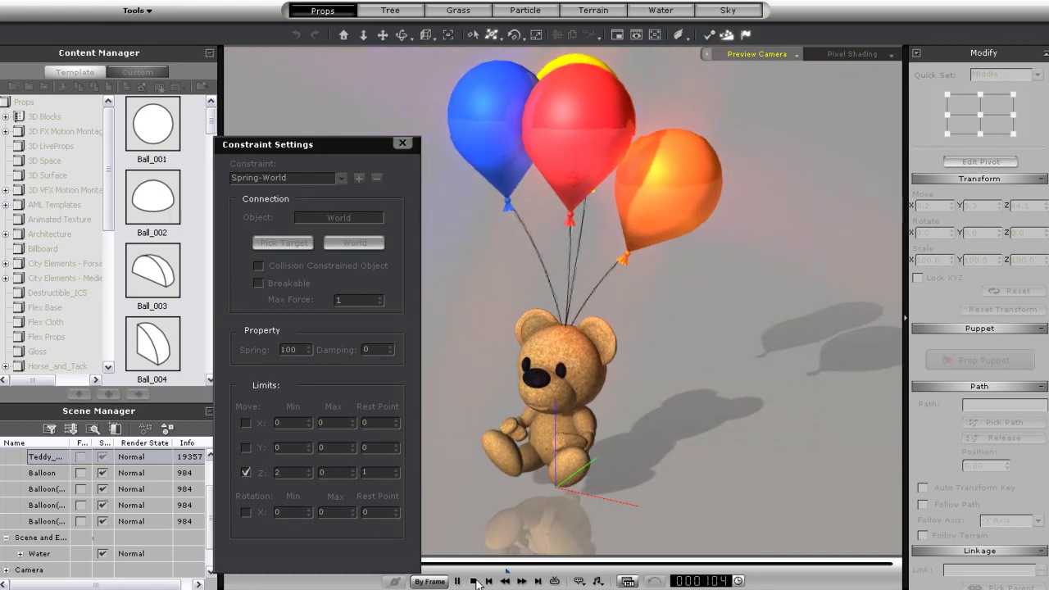
{"action": "left_click", "coordinate": [473, 581]}
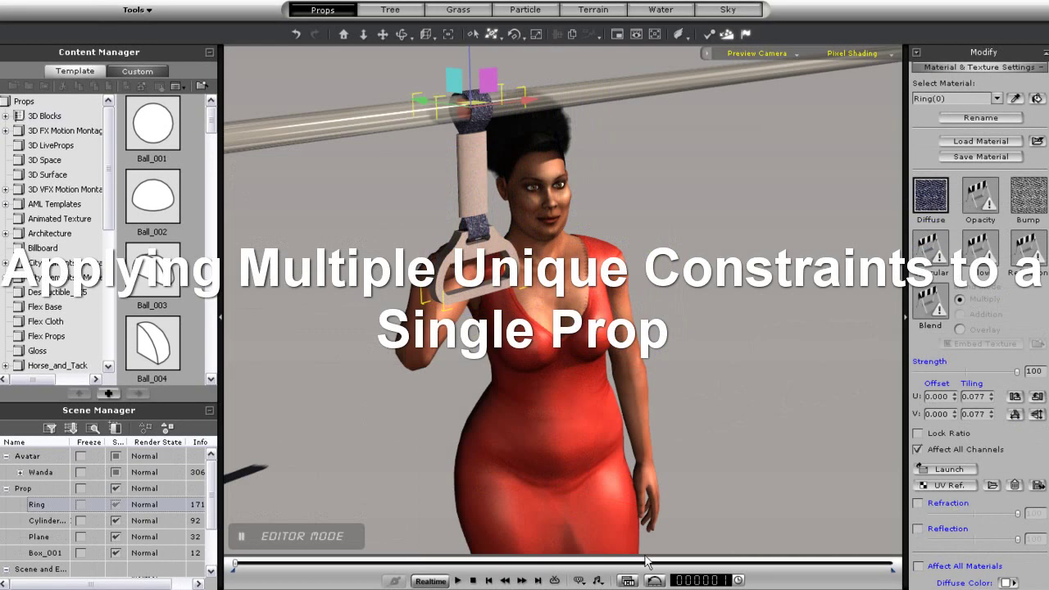
After a drop test, hinge the ring to Cylinder_001 with X limits -90 to 90 and replay.
{"action": "left_click", "coordinate": [460, 579]}
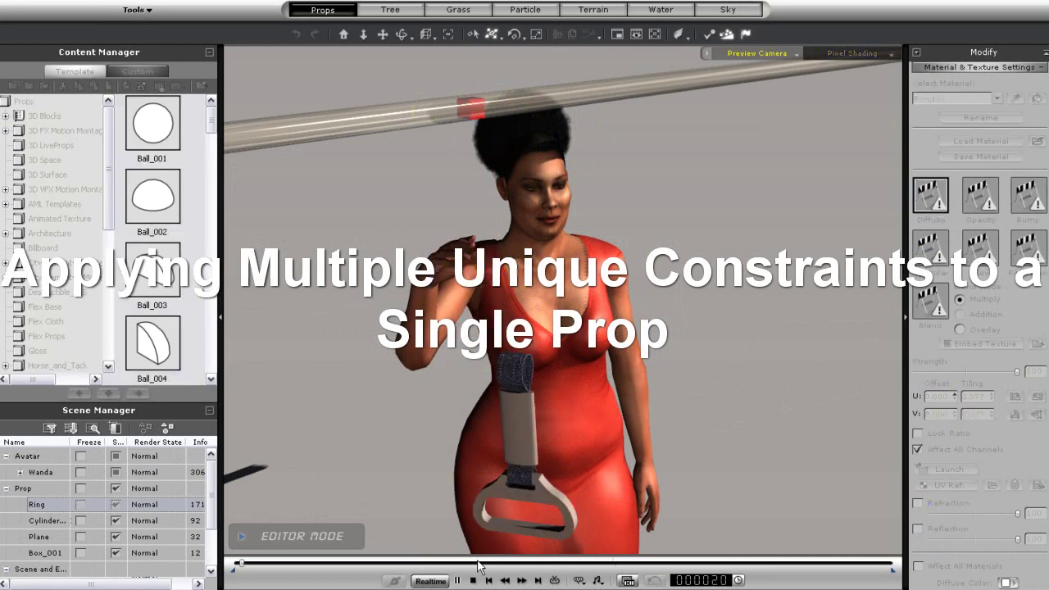
{"action": "left_click", "coordinate": [472, 580]}
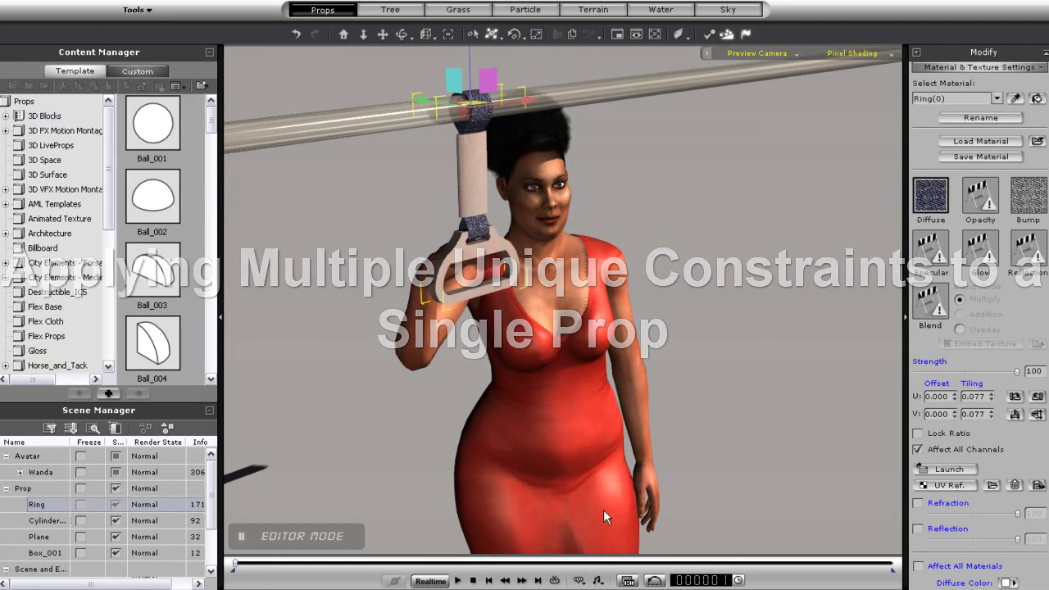
{"action": "left_click", "coordinate": [708, 36]}
{"action": "left_click", "coordinate": [204, 474]}
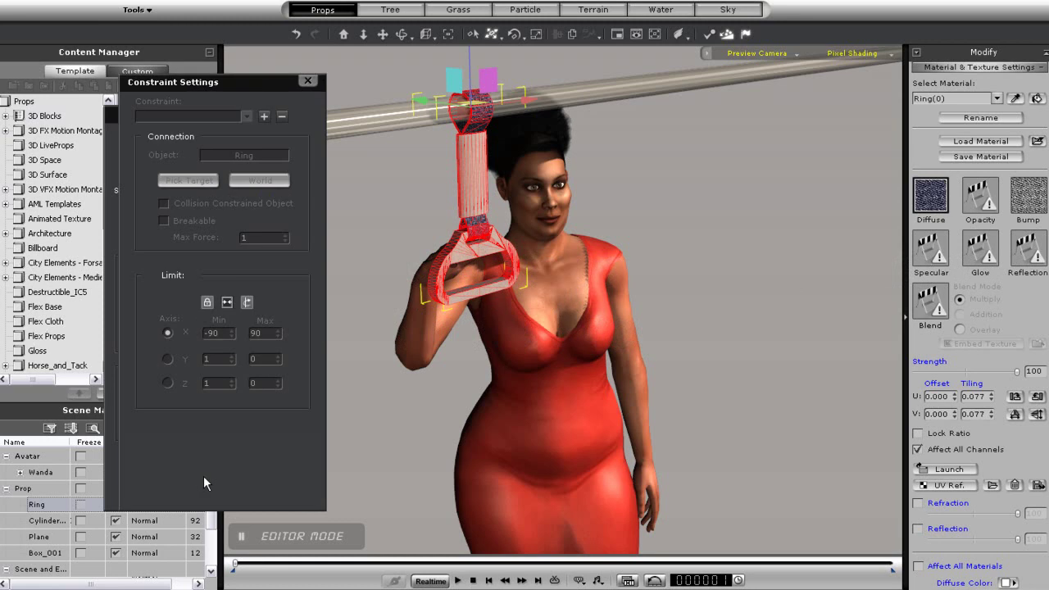
{"action": "left_click", "coordinate": [266, 116]}
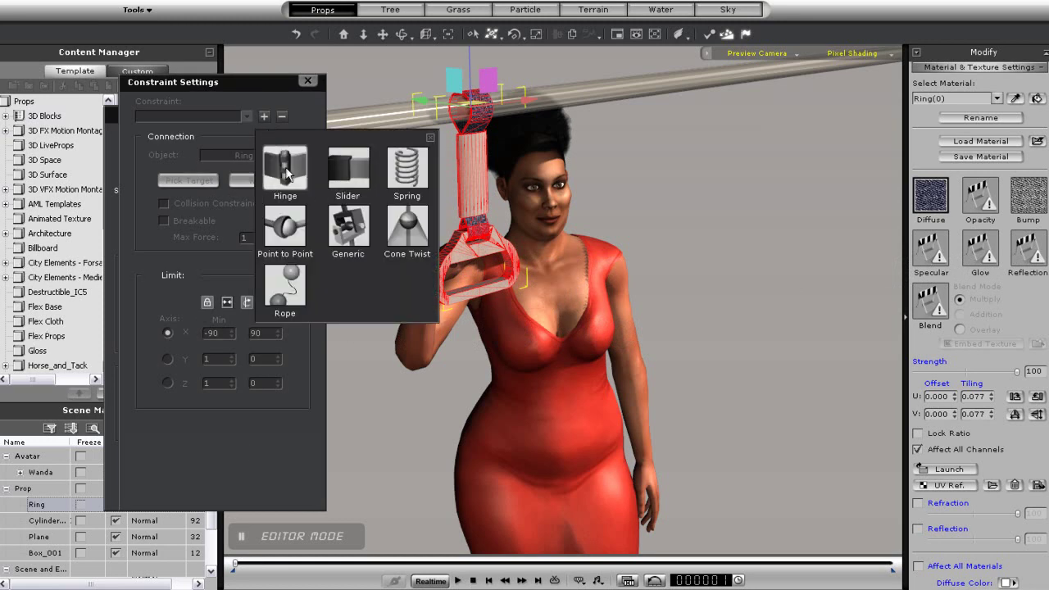
{"action": "left_click", "coordinate": [288, 174]}
{"action": "left_click", "coordinate": [197, 182]}
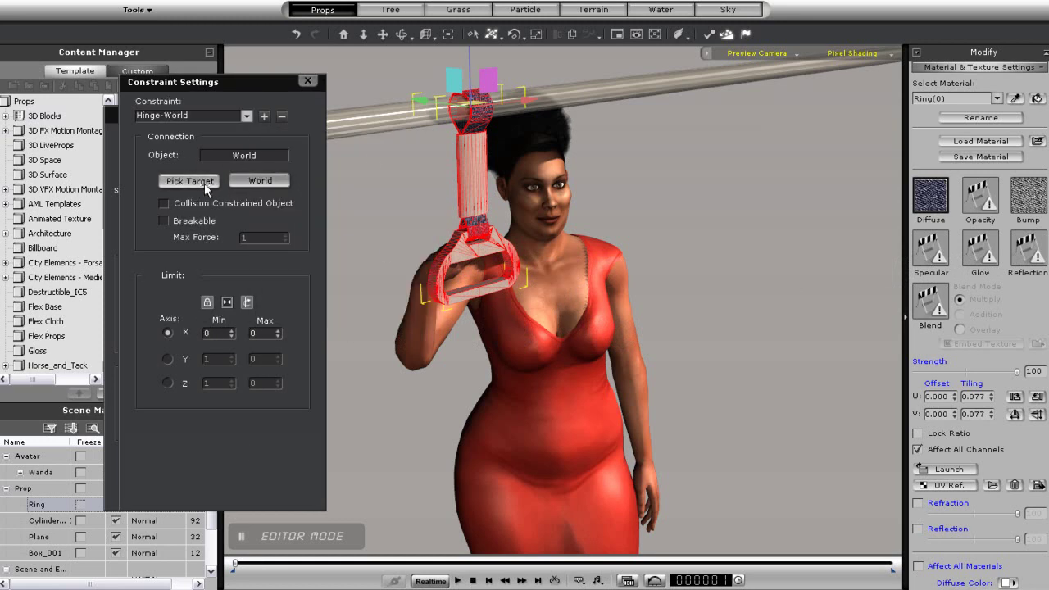
{"action": "left_click", "coordinate": [384, 115]}
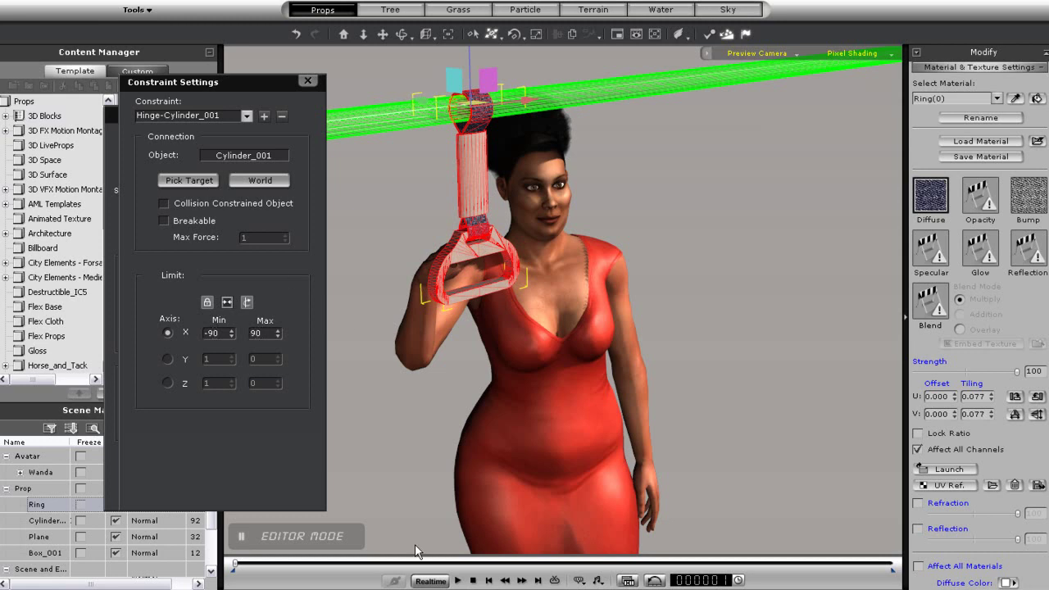
{"action": "left_click", "coordinate": [457, 580]}
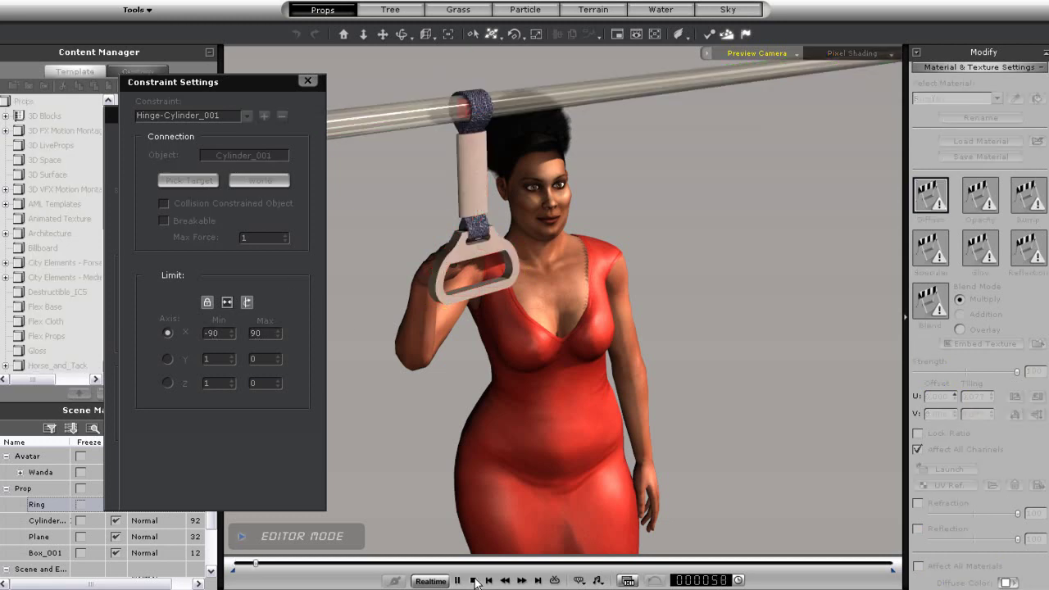
Select Wanda and run a Direct Puppet preview of her left hand pushing the ring.
{"action": "left_click", "coordinate": [474, 580]}
{"action": "left_click", "coordinate": [575, 400]}
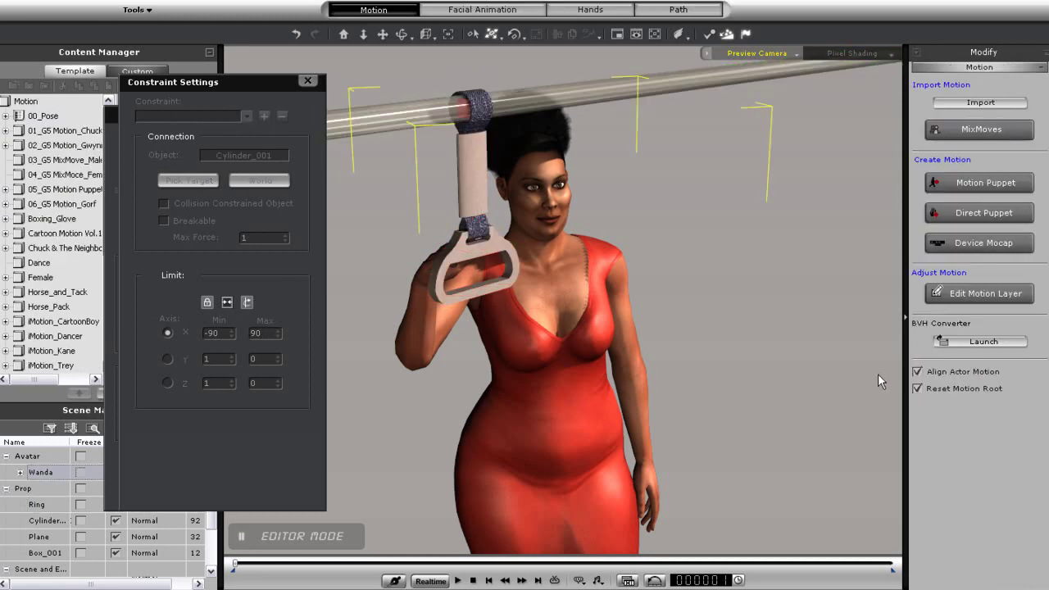
{"action": "left_click", "coordinate": [973, 215]}
{"action": "left_click", "coordinate": [720, 206]}
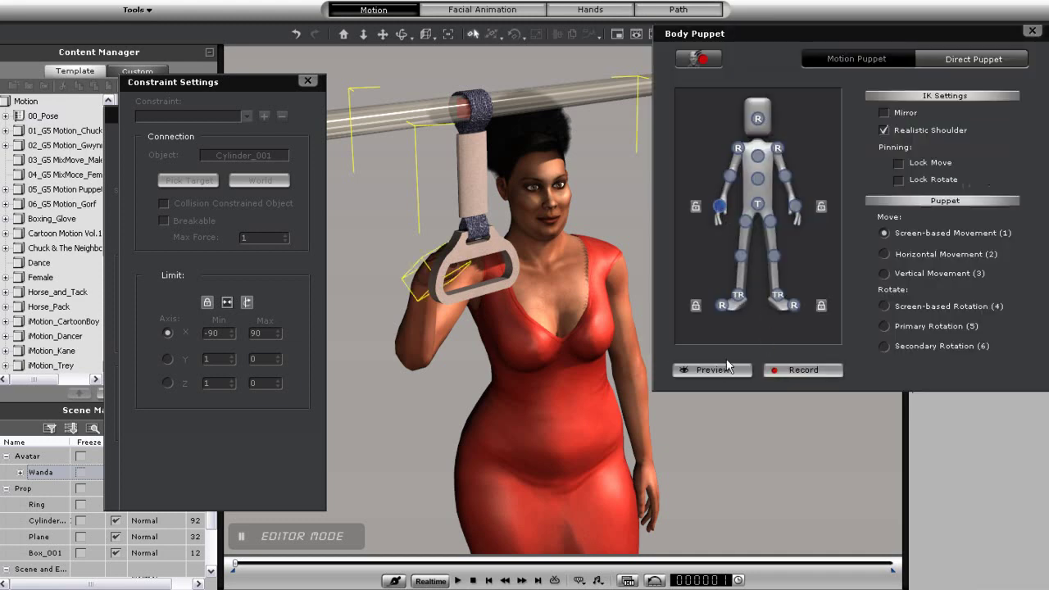
{"action": "left_click", "coordinate": [727, 372]}
{"action": "key", "text": "space"}
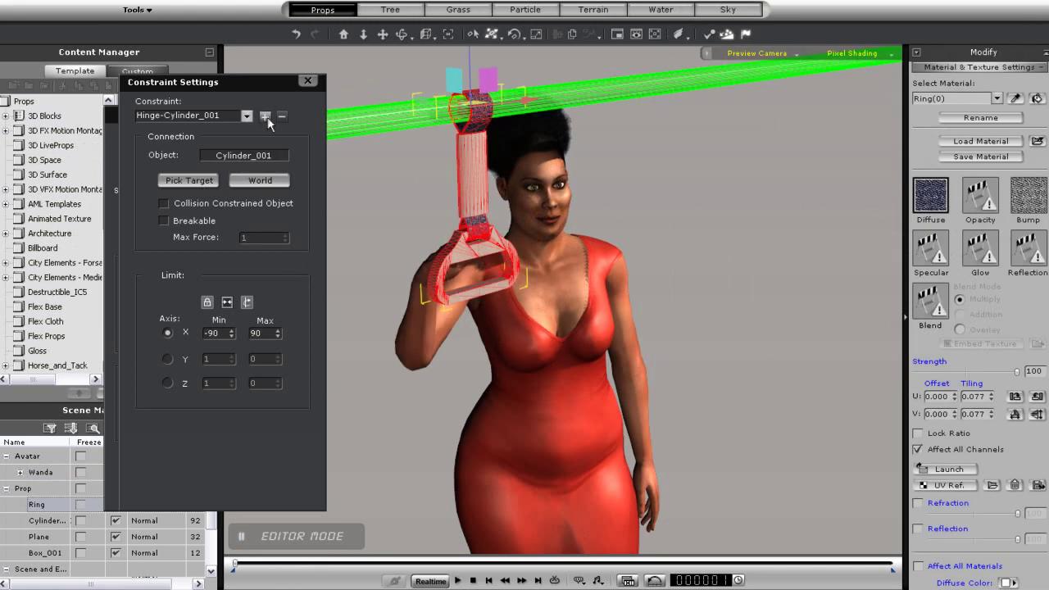
Add a Slider constraint from the ring to Cylinder_001 with X limits -50 to 50.
{"action": "left_click", "coordinate": [264, 115]}
{"action": "left_click", "coordinate": [357, 169]}
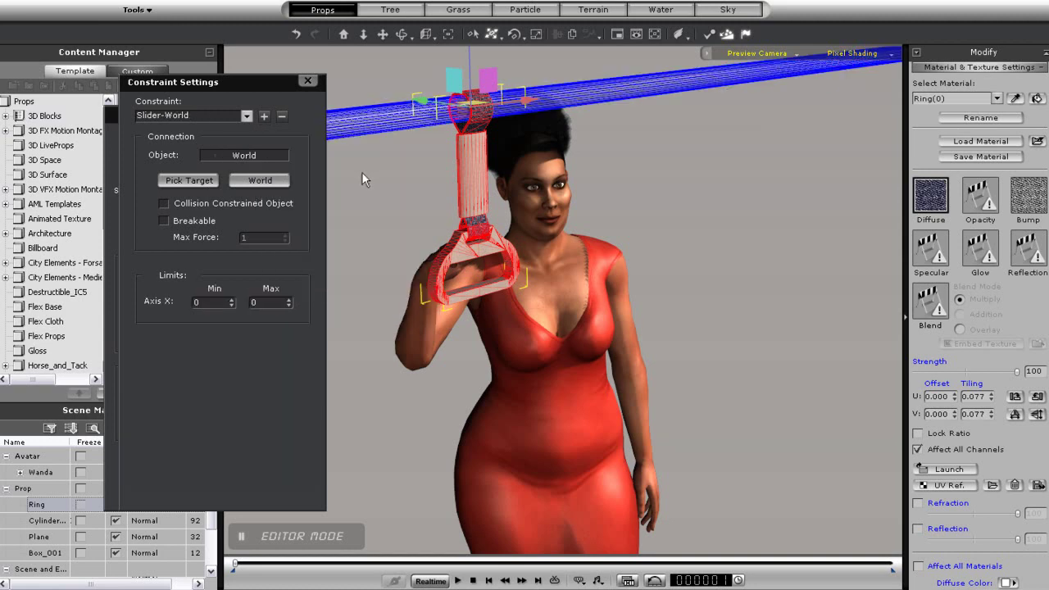
{"action": "left_click", "coordinate": [195, 180]}
{"action": "left_click", "coordinate": [382, 124]}
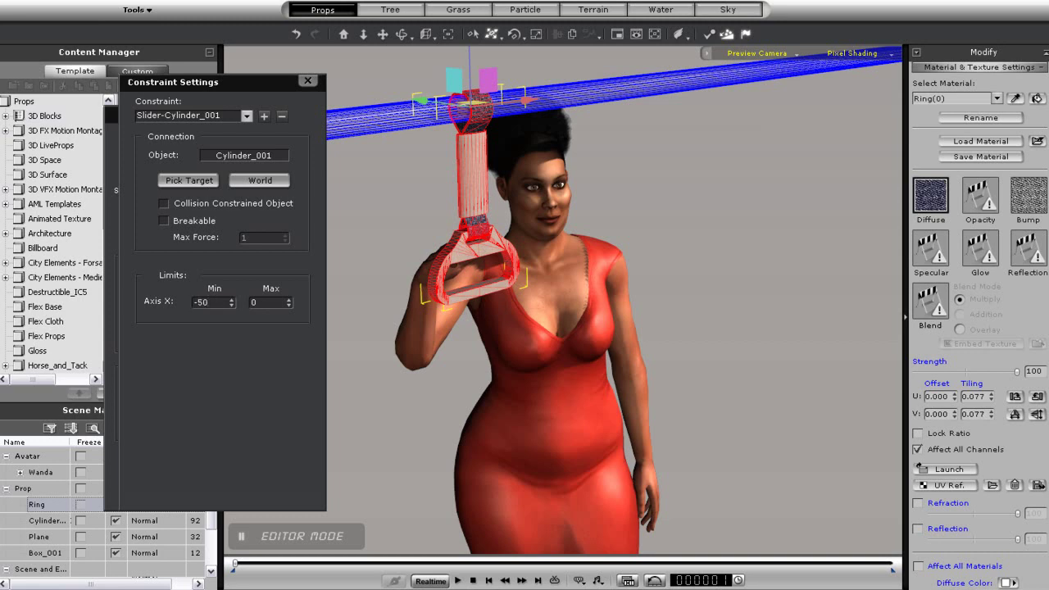
{"action": "type", "text": "50"}
Preview Wanda's left-hand puppet moving the sliding strap, then reselect the ring.
{"action": "left_click", "coordinate": [565, 299]}
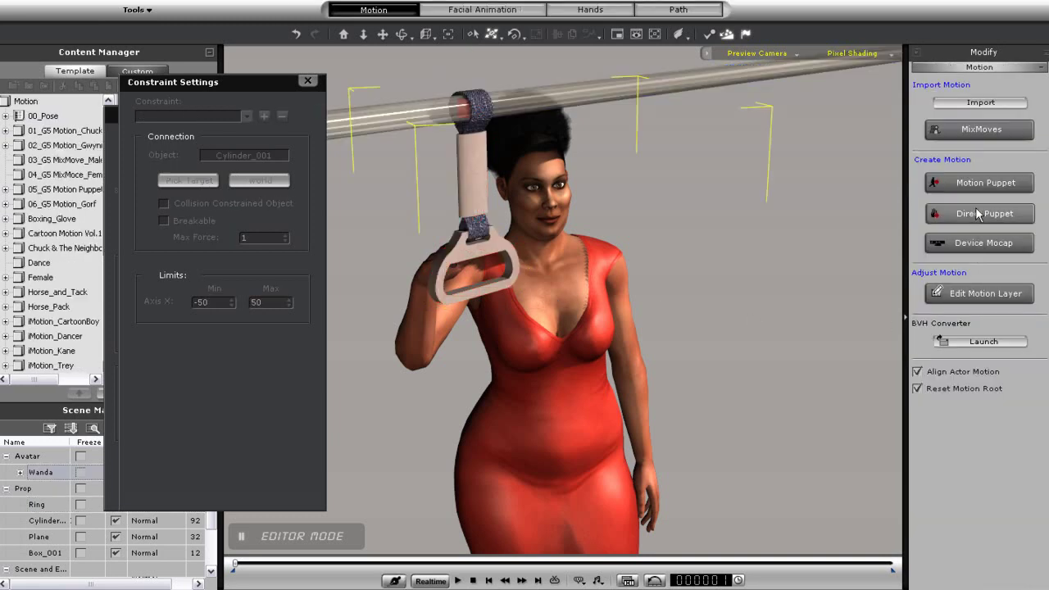
{"action": "left_click", "coordinate": [719, 206]}
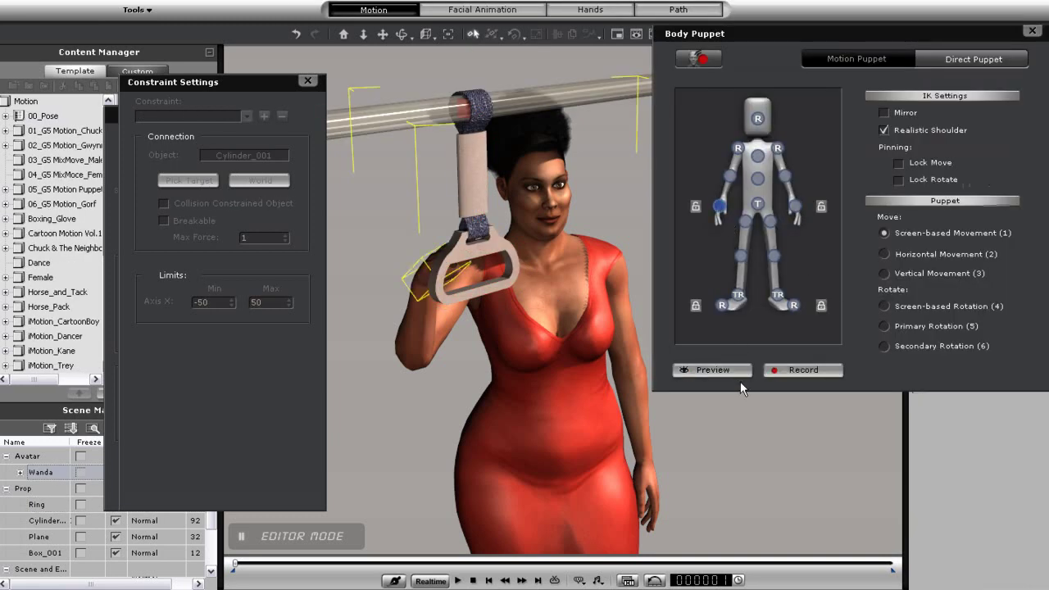
{"action": "key", "text": "space"}
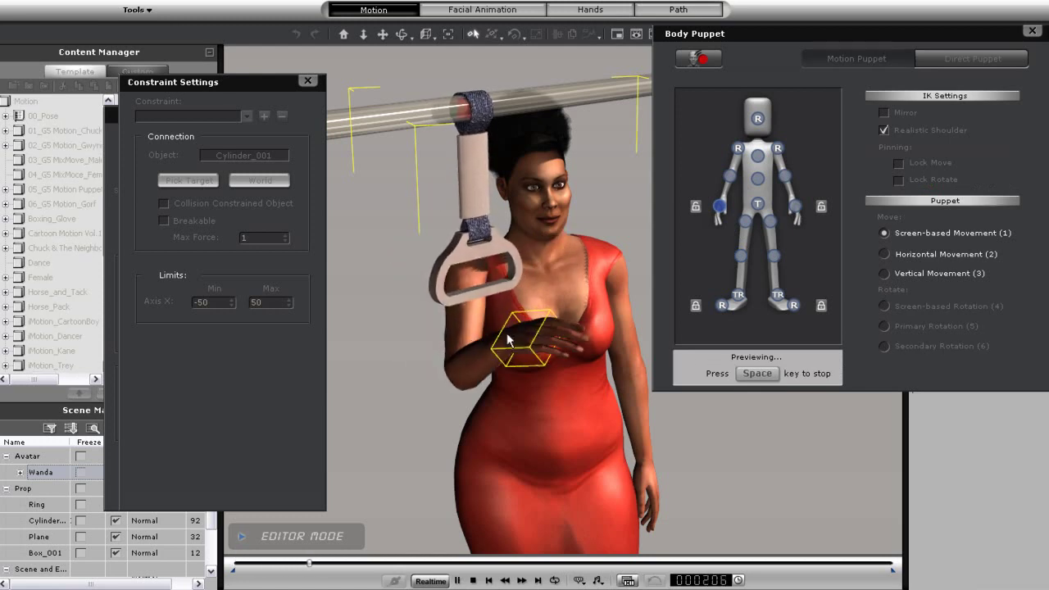
{"action": "key", "text": "space"}
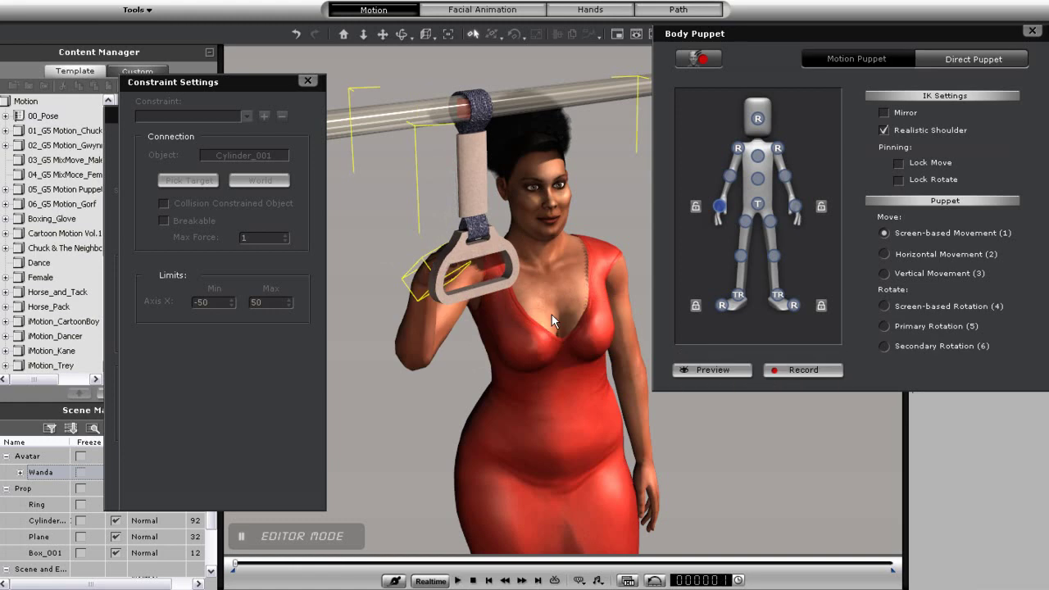
{"action": "left_click", "coordinate": [1032, 32]}
{"action": "left_click", "coordinate": [472, 182]}
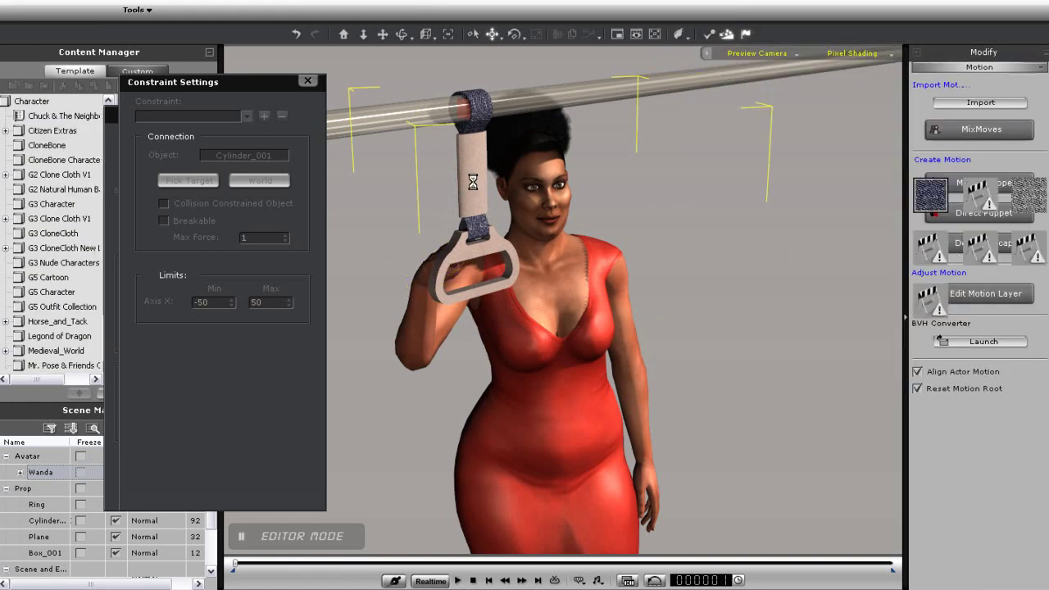
Delete the ring's hinge and move Box_001 into the ring with physics activated.
{"action": "left_click", "coordinate": [281, 116]}
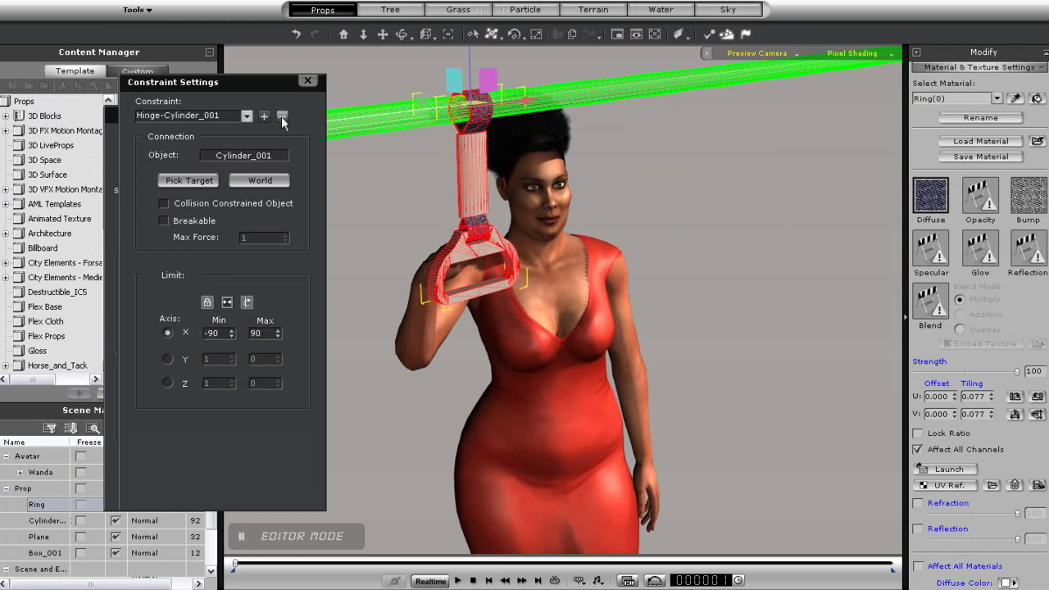
{"action": "left_click", "coordinate": [281, 116]}
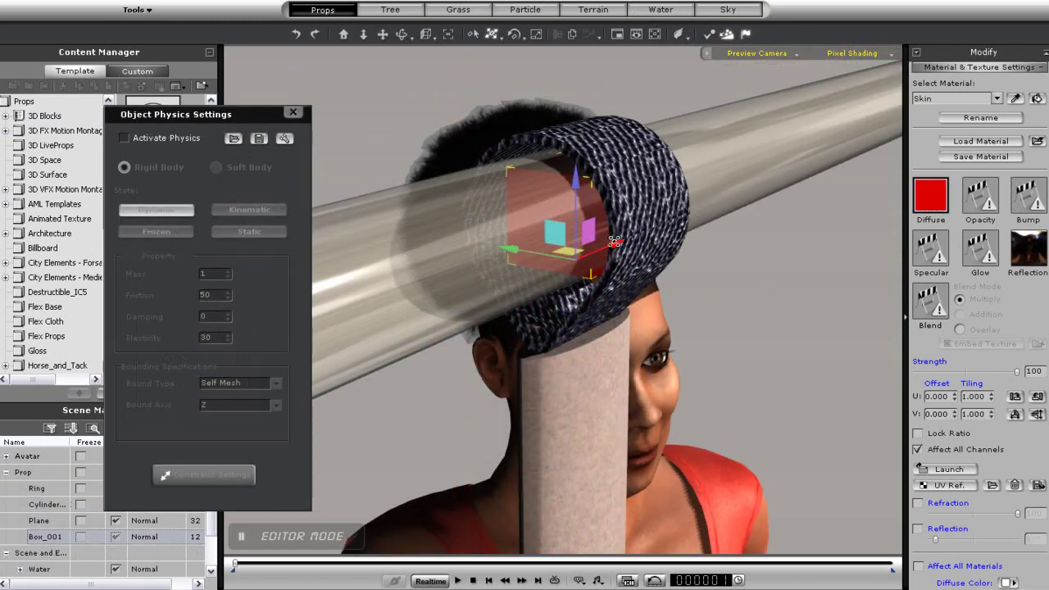
{"action": "left_click", "coordinate": [606, 249]}
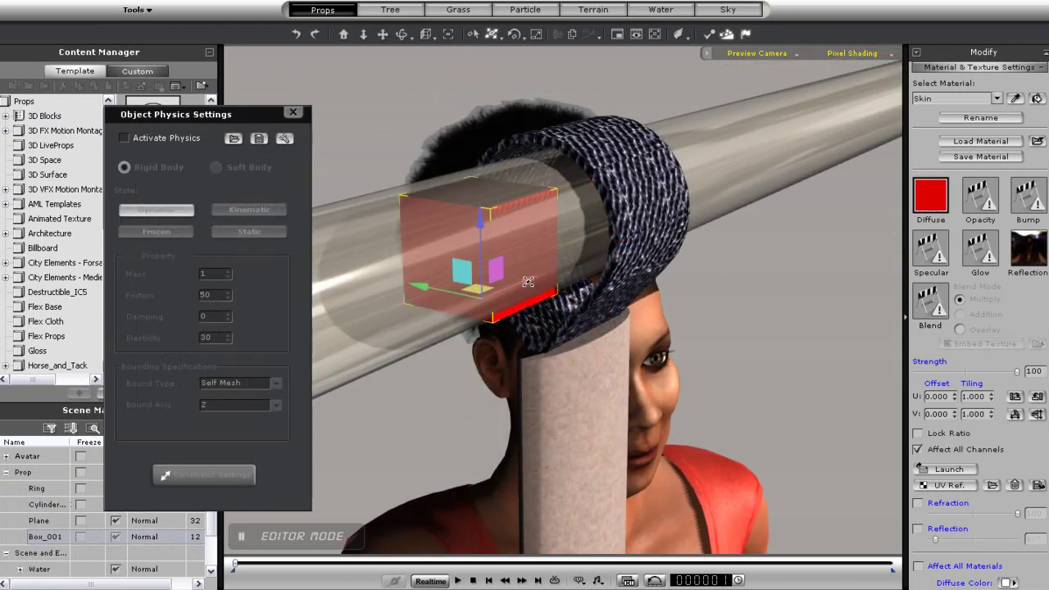
{"action": "left_click_drag", "start_coordinate": [607, 249], "coordinate": [610, 260]}
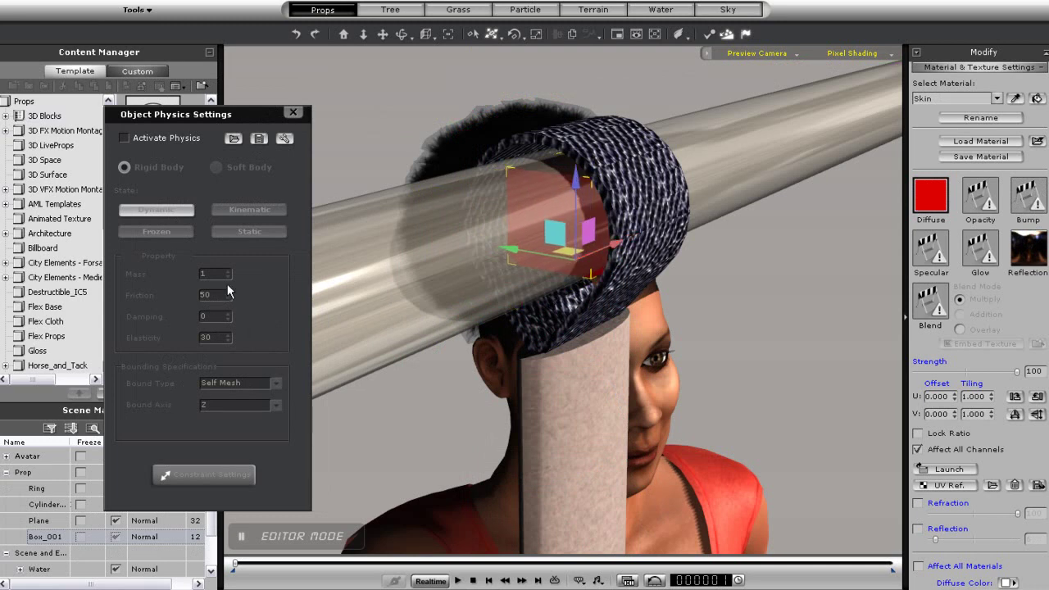
{"action": "left_click", "coordinate": [158, 137]}
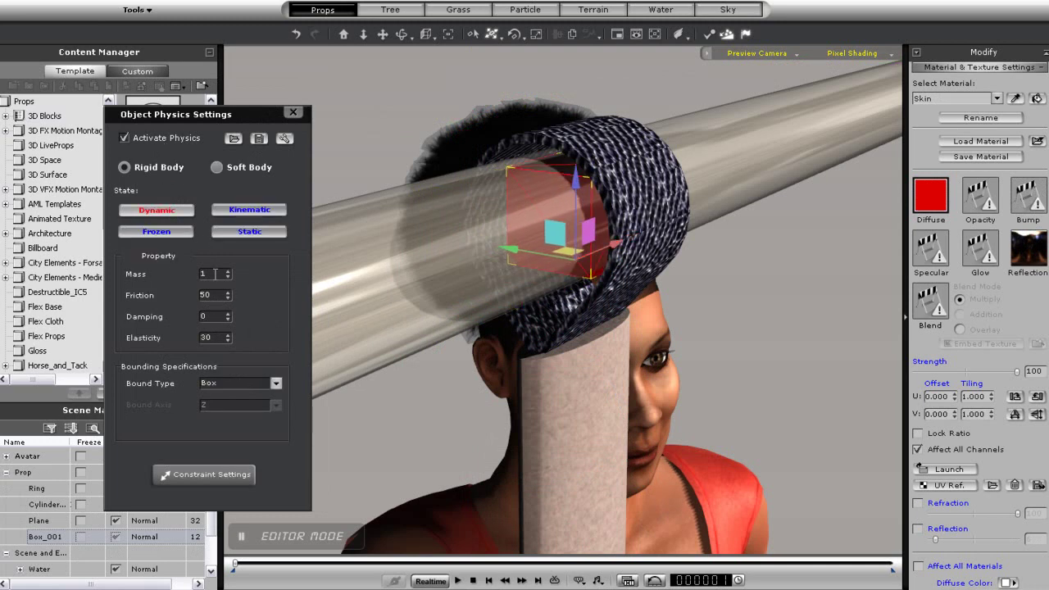
Give Box_001 a Slider constraint to Cylinder_001 limited from -25 to 25 on X.
{"action": "left_click", "coordinate": [196, 478]}
{"action": "left_click", "coordinate": [263, 116]}
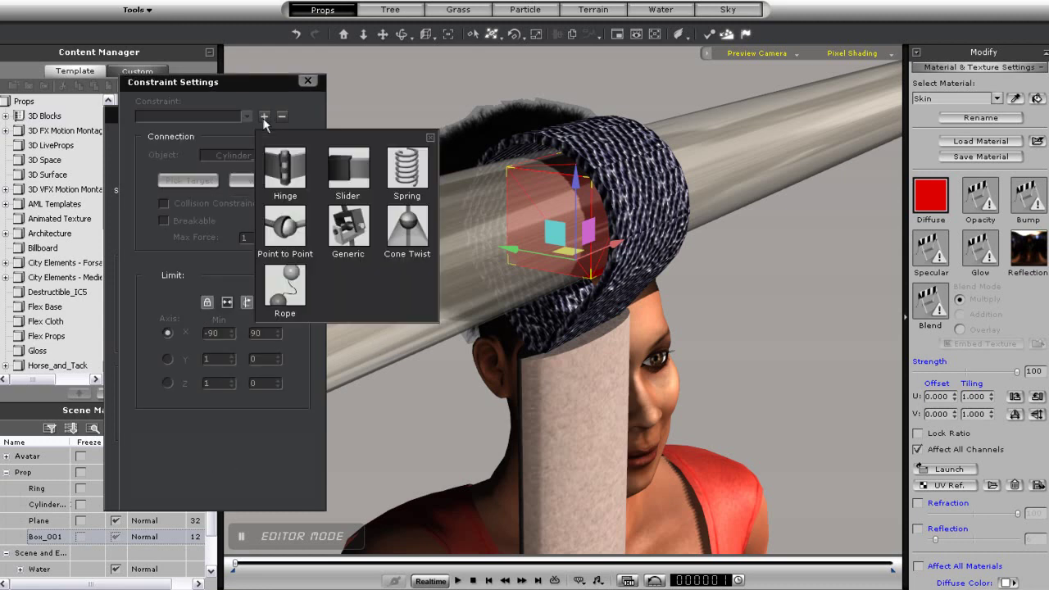
{"action": "left_click", "coordinate": [318, 180]}
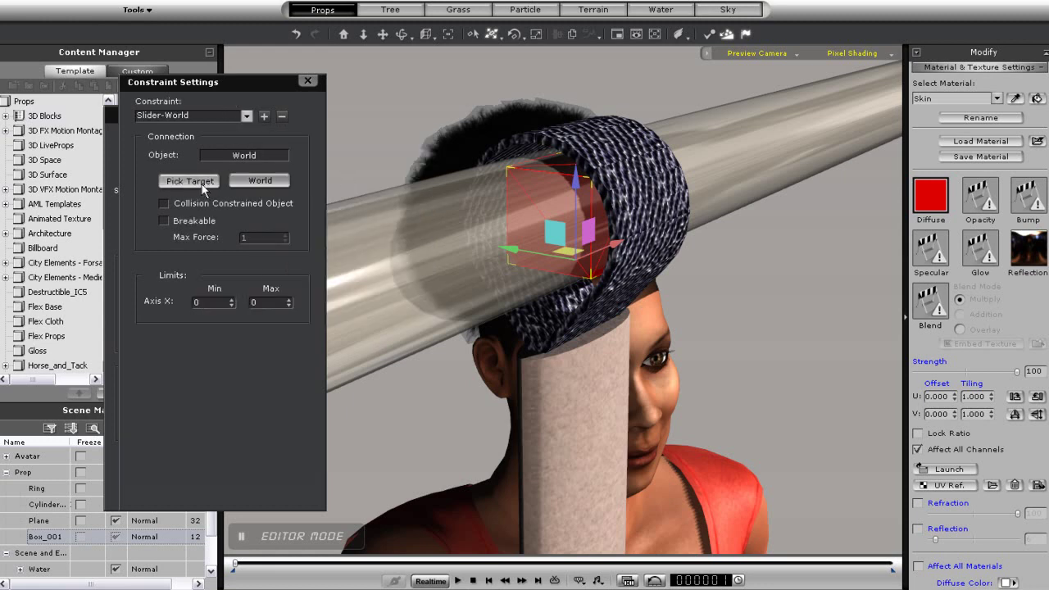
{"action": "left_click", "coordinate": [216, 174]}
{"action": "left_click", "coordinate": [742, 149]}
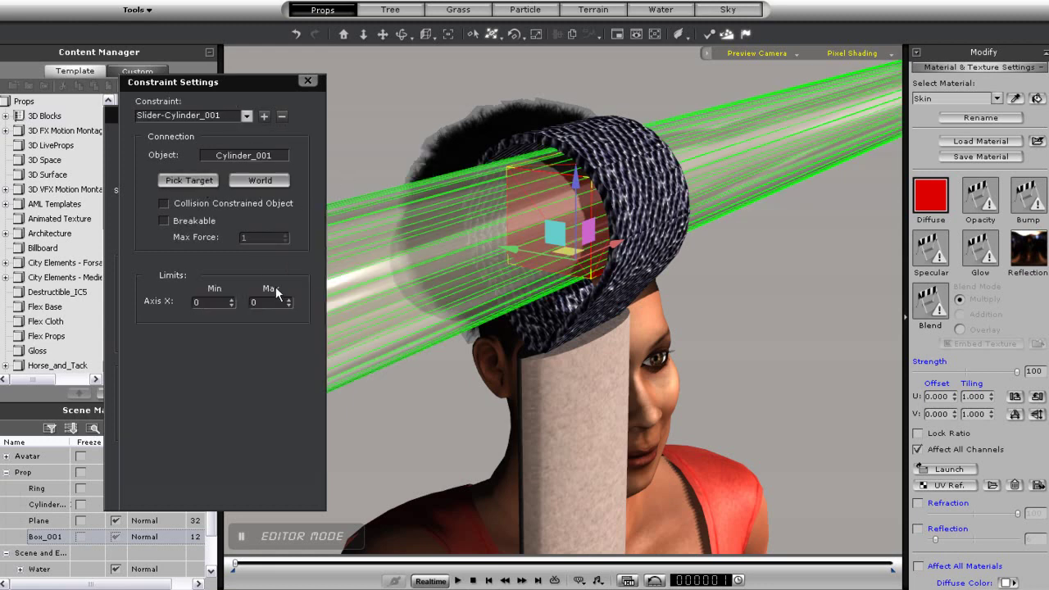
{"action": "left_click", "coordinate": [186, 302]}
{"action": "type", "text": "-25"}
{"action": "left_click", "coordinate": [259, 303]}
{"action": "type", "text": "25"}
Hinge Box_001 to the Ring with X limits of -45 to 45.
{"action": "left_click", "coordinate": [265, 116]}
{"action": "left_click", "coordinate": [293, 165]}
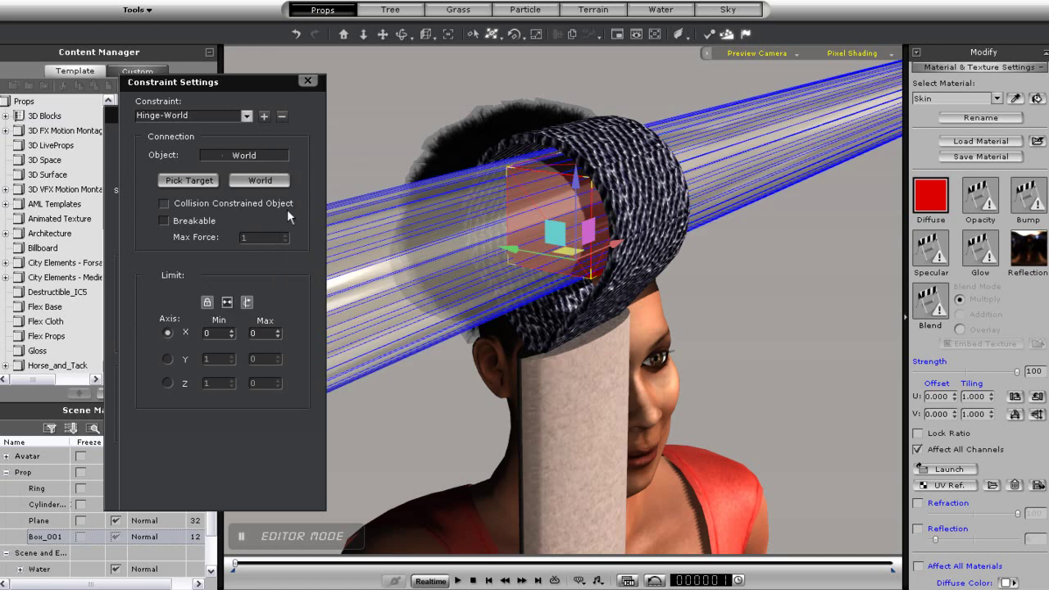
{"action": "left_click", "coordinate": [196, 181]}
{"action": "left_click", "coordinate": [578, 427]}
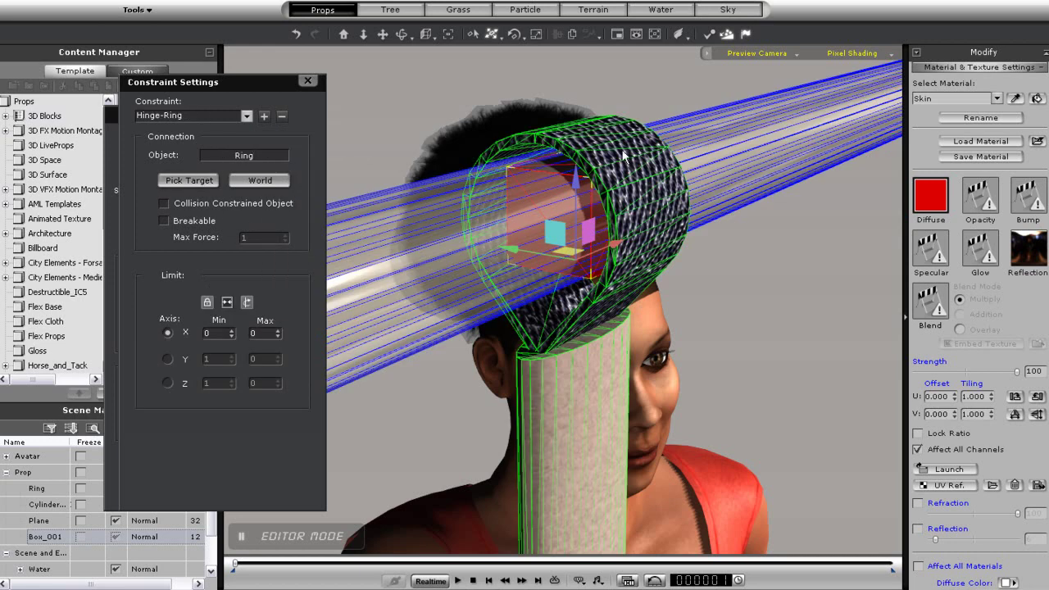
{"action": "key", "text": "shift+Tab"}
{"action": "type", "text": "-45"}
{"action": "key", "text": "Tab"}
{"action": "type", "text": "45"}
Close the constraint and physics settings with Wanda, strap and pole in view.
{"action": "left_click", "coordinate": [305, 81]}
{"action": "right_click_drag", "start_coordinate": [456, 275], "coordinate": [415, 261]}
{"action": "left_click", "coordinate": [292, 111]}
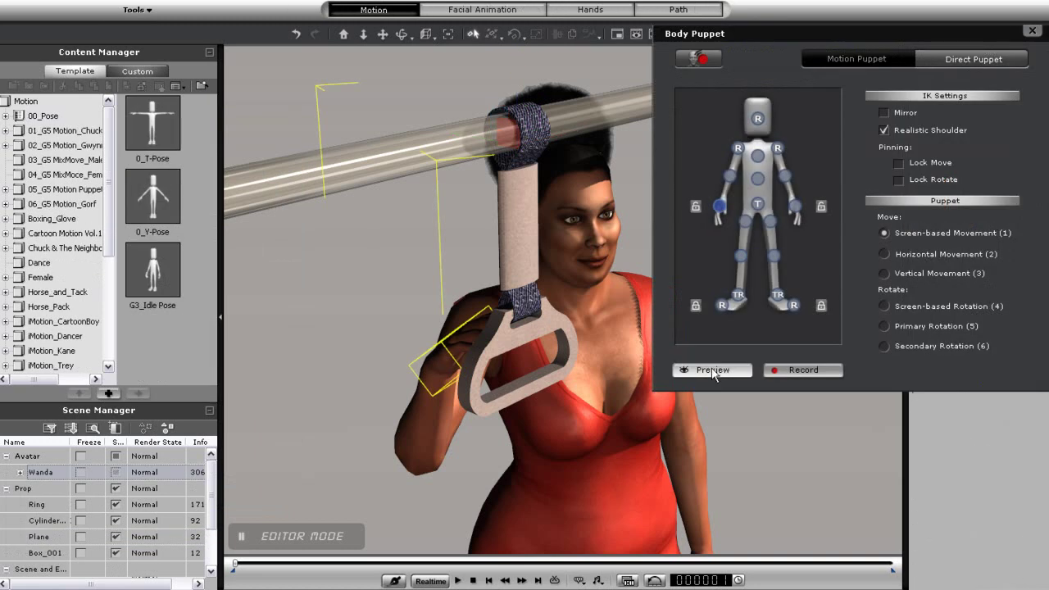
Start a live Body Puppet preview of Wanda's left hand driving the strap.
{"action": "left_click", "coordinate": [709, 369]}
{"action": "key", "text": "space"}
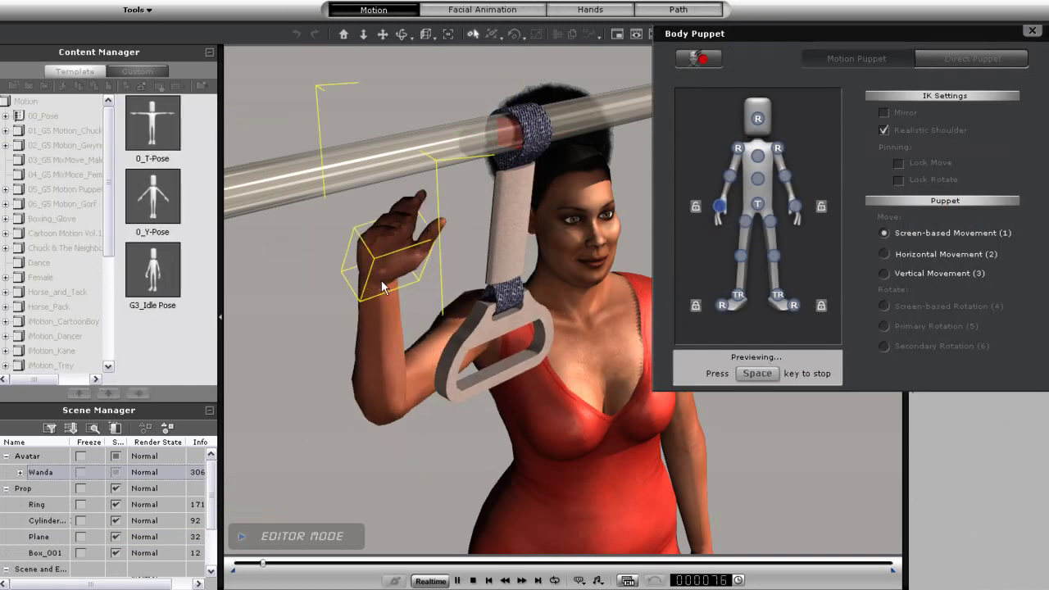